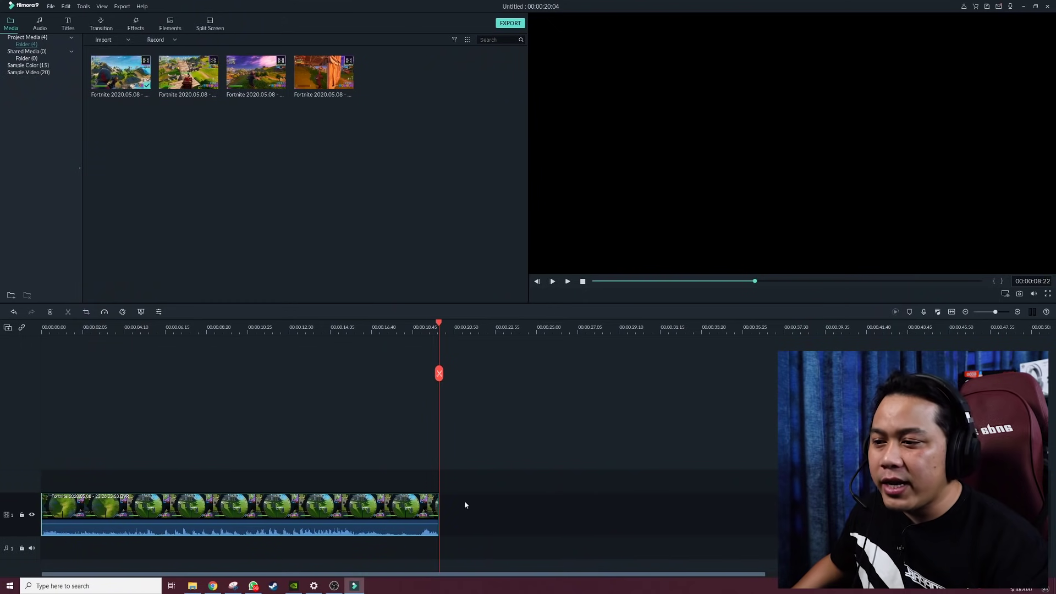
# - Open the timeline clip's video settings, try a Transform scale of 67.59%, and reset the scale
pyautogui.moveTo(390, 510)
pyautogui.mouseDown()
pyautogui.moveTo(391, 478)
pyautogui.moveTo(388, 507)
pyautogui.mouseUp()
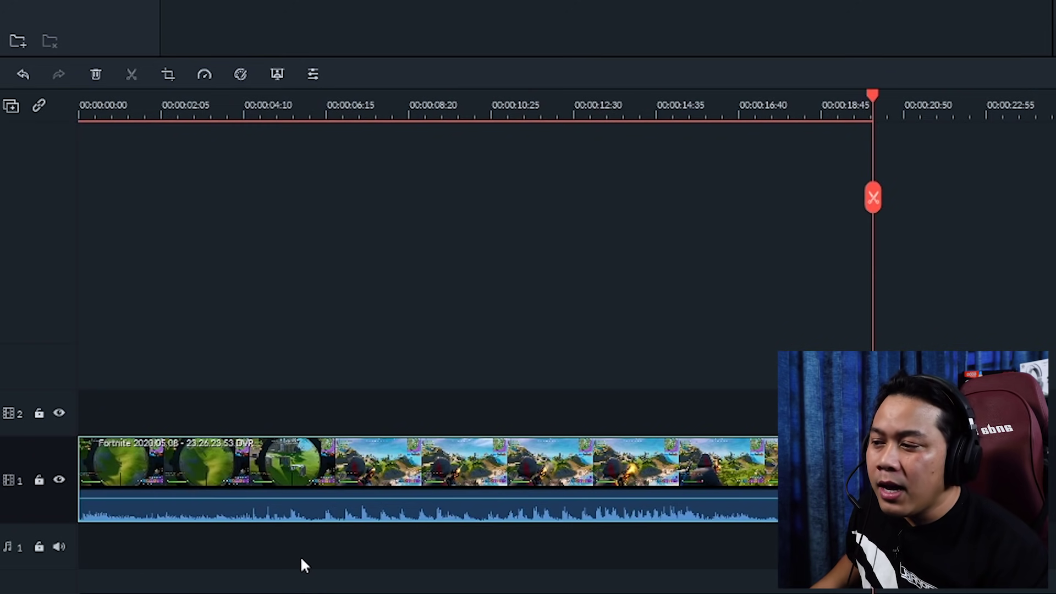
pyautogui.click(359, 385)
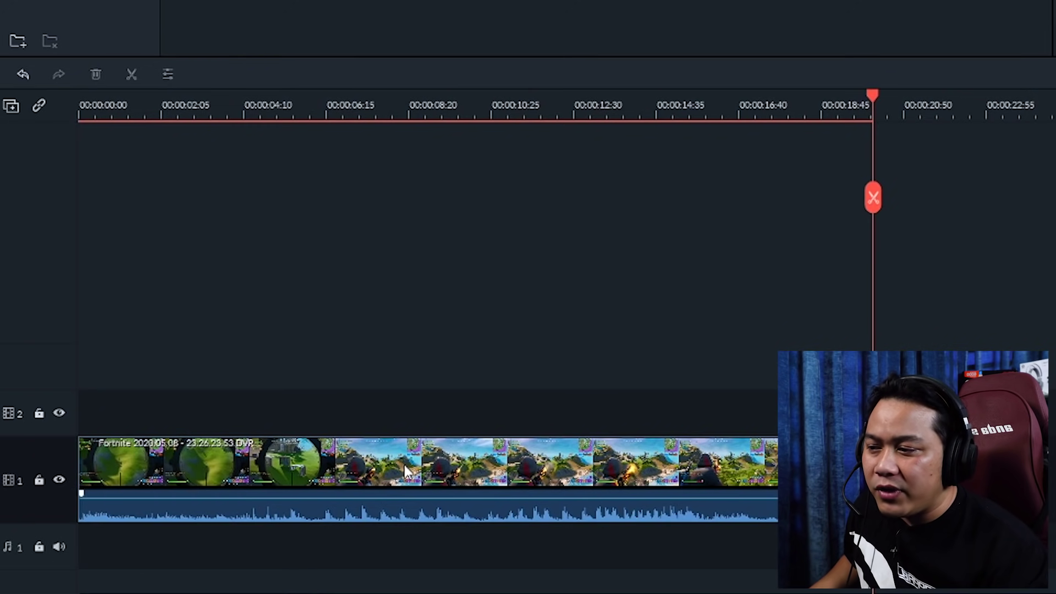
pyautogui.doubleClick(397, 481)
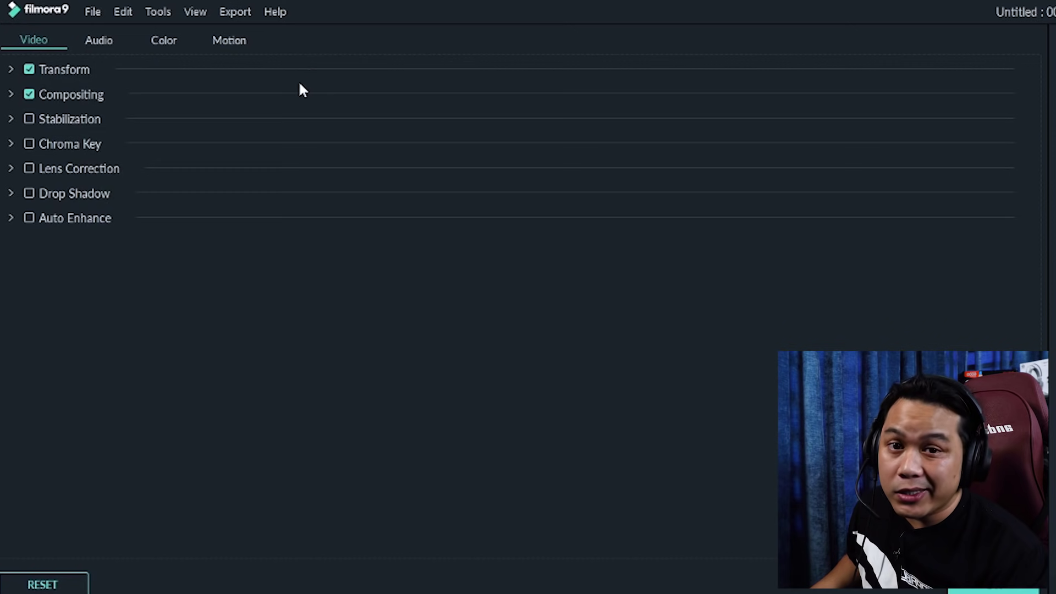
pyautogui.click(13, 74)
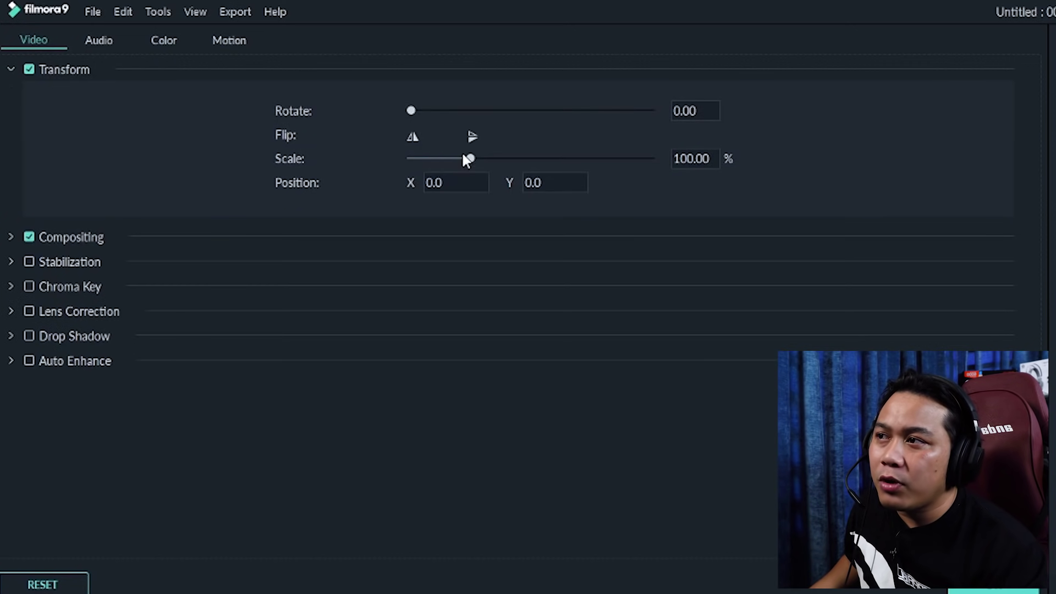
pyautogui.moveTo(470, 158); pyautogui.dragTo(450, 159)
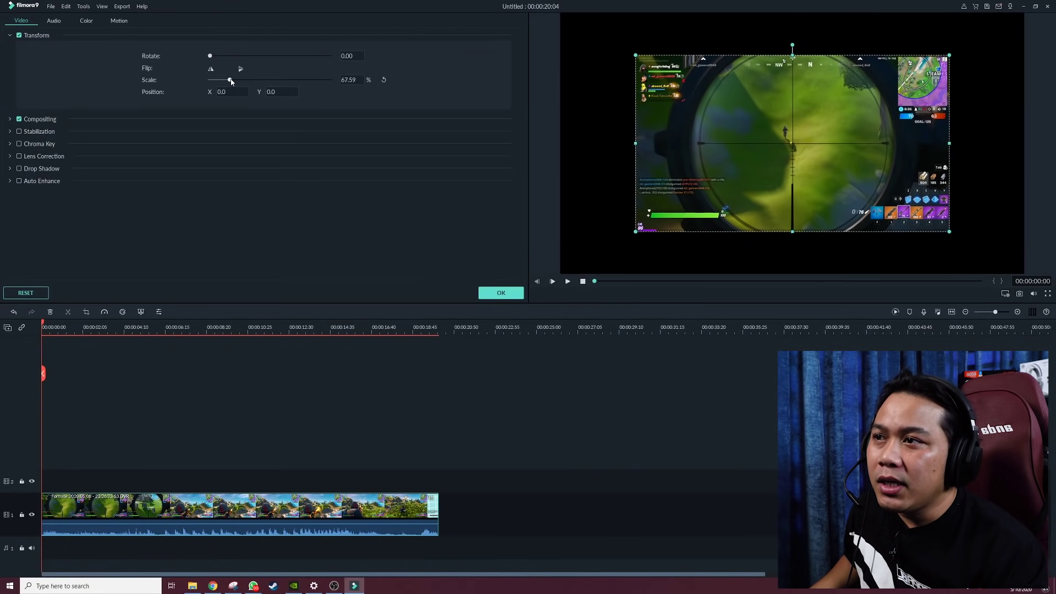
pyautogui.click(384, 81)
# - Try rotating the clip by 126.62 and flipping it vertically, reverting both changes
pyautogui.moveTo(217, 59); pyautogui.dragTo(252, 55)
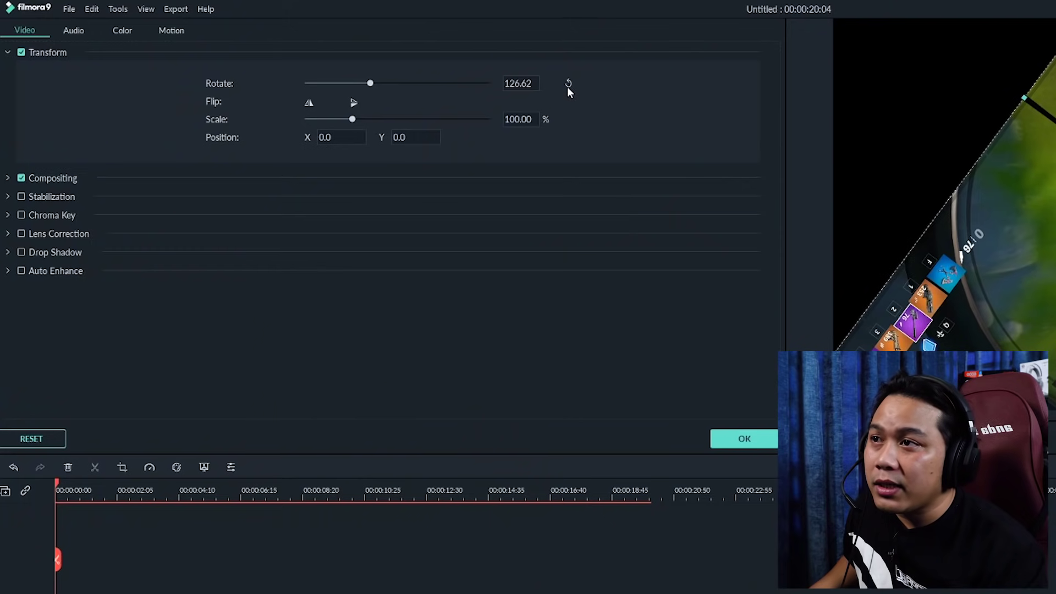
pyautogui.click(568, 85)
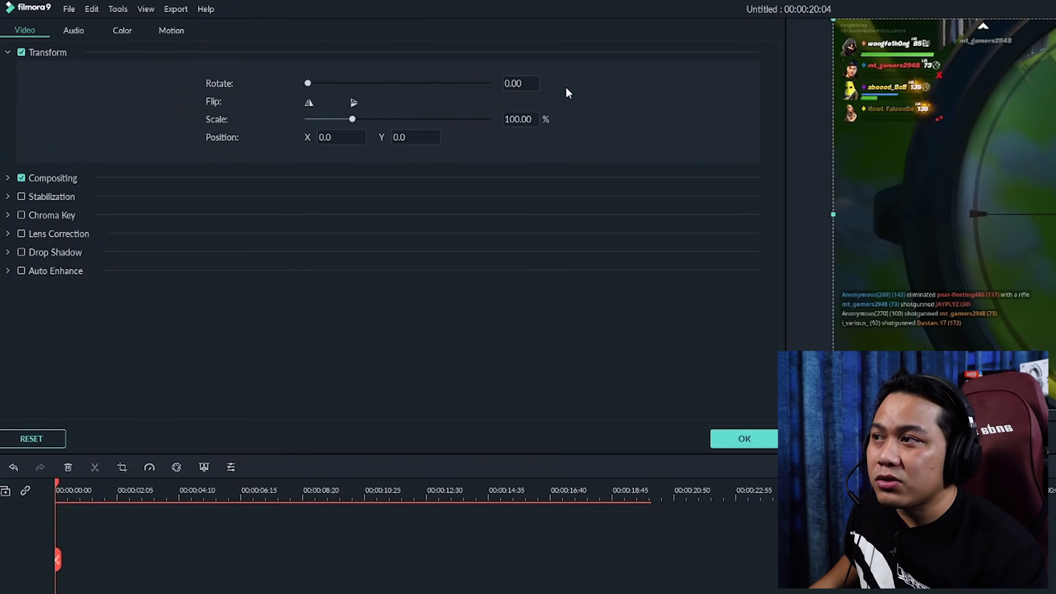
pyautogui.click(355, 103)
pyautogui.click(355, 102)
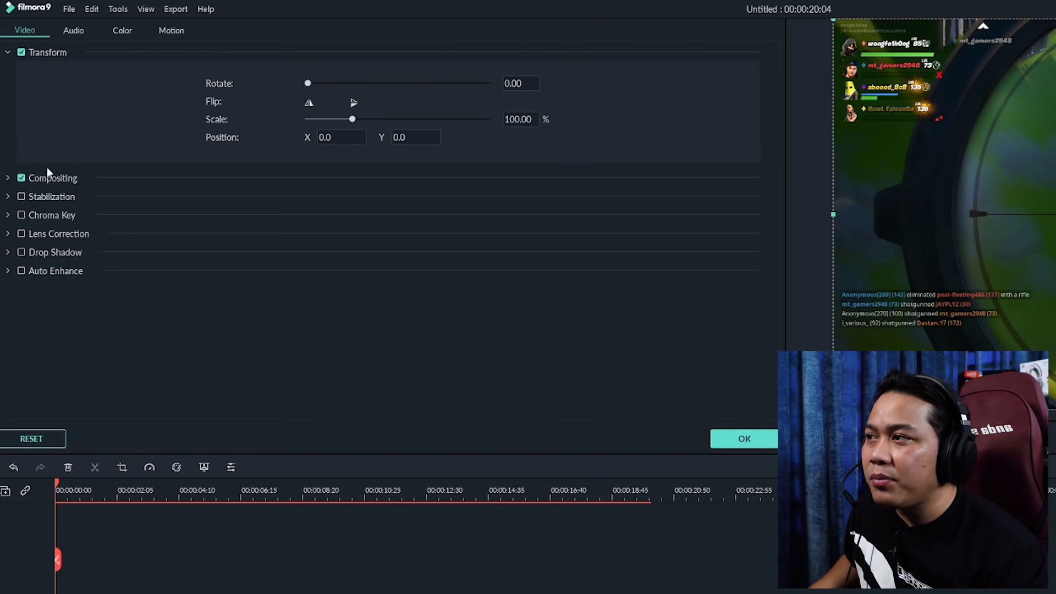
# - Try lowering the clip's opacity under Compositing and close the clip's settings
pyautogui.click(8, 177)
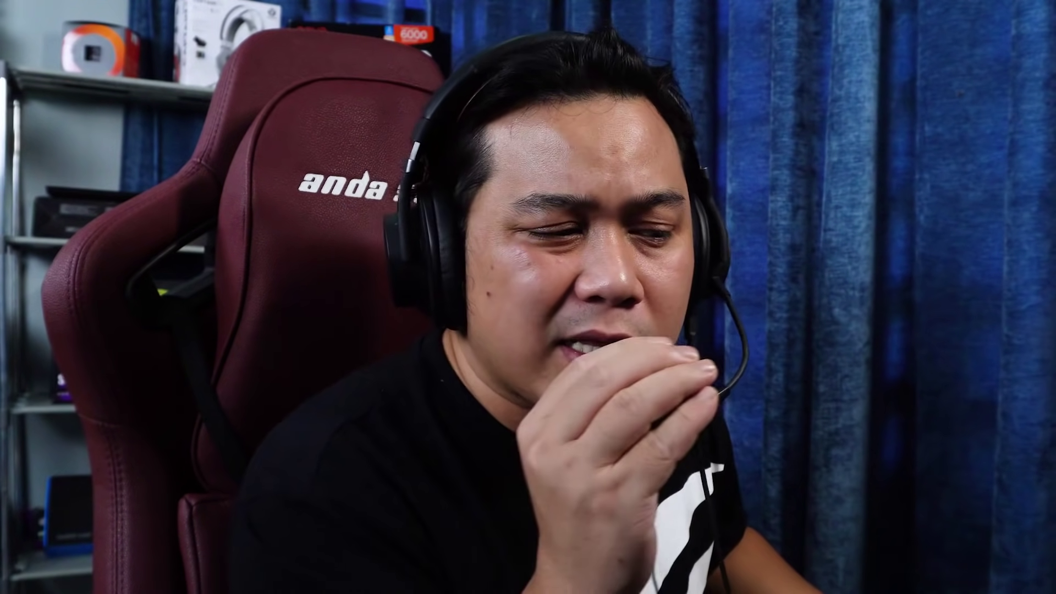
pyautogui.moveTo(329, 152); pyautogui.dragTo(286, 159)
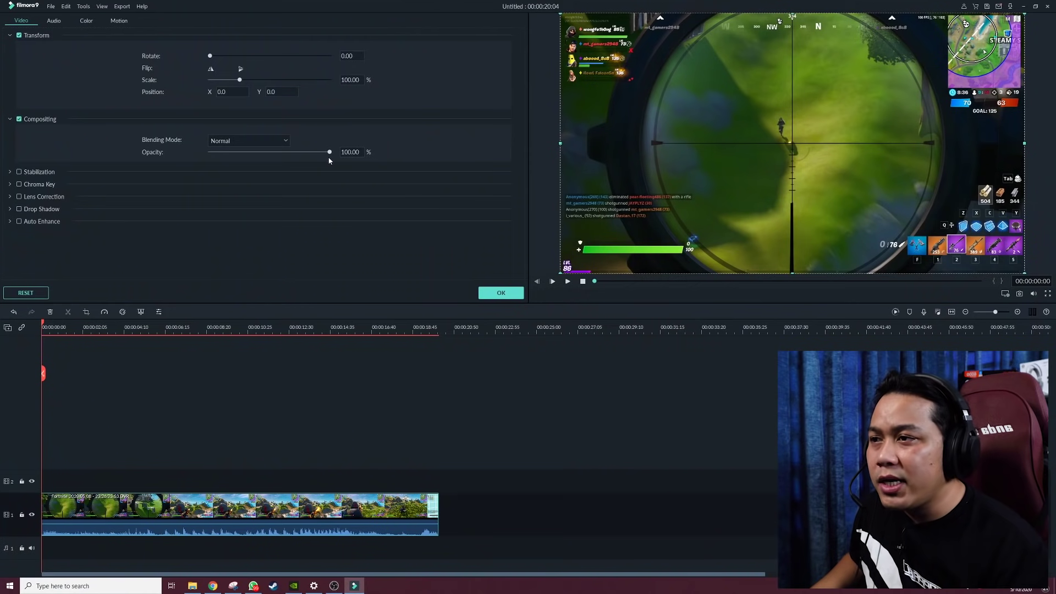
pyautogui.click(501, 292)
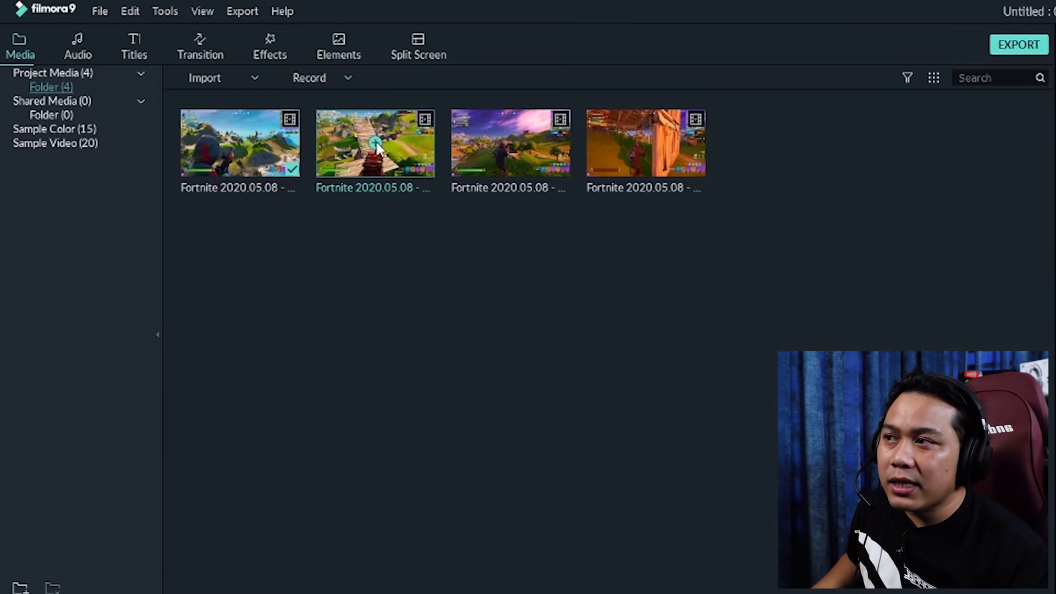
# - Insert the second Fortnite clip at the start of video track 1 and move the existing clip to the start of track 2
pyautogui.click(190, 74)
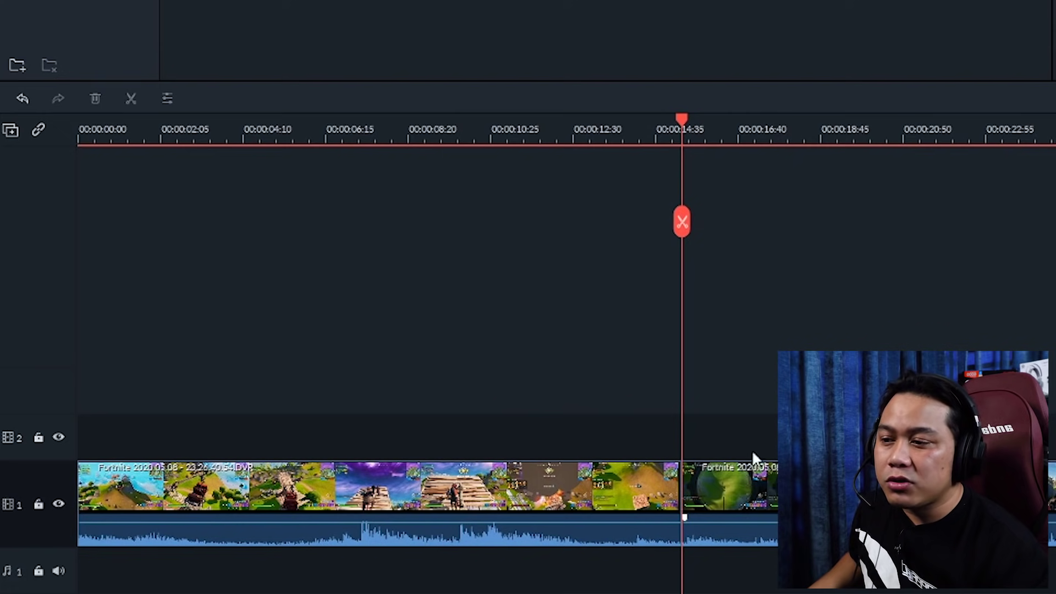
pyautogui.moveTo(753, 478); pyautogui.dragTo(844, 459)
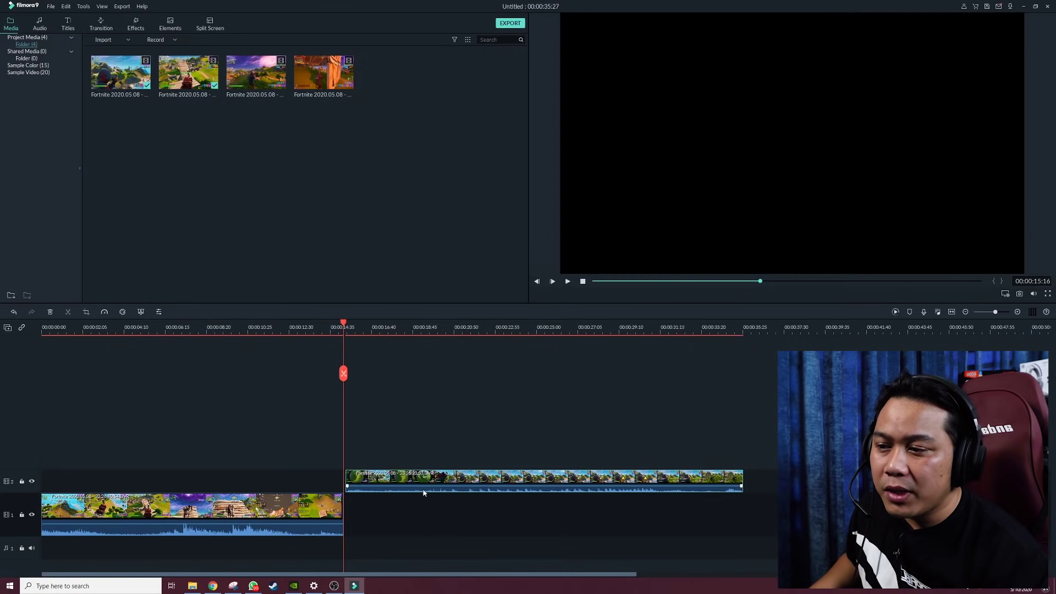
pyautogui.moveTo(424, 491); pyautogui.dragTo(110, 469)
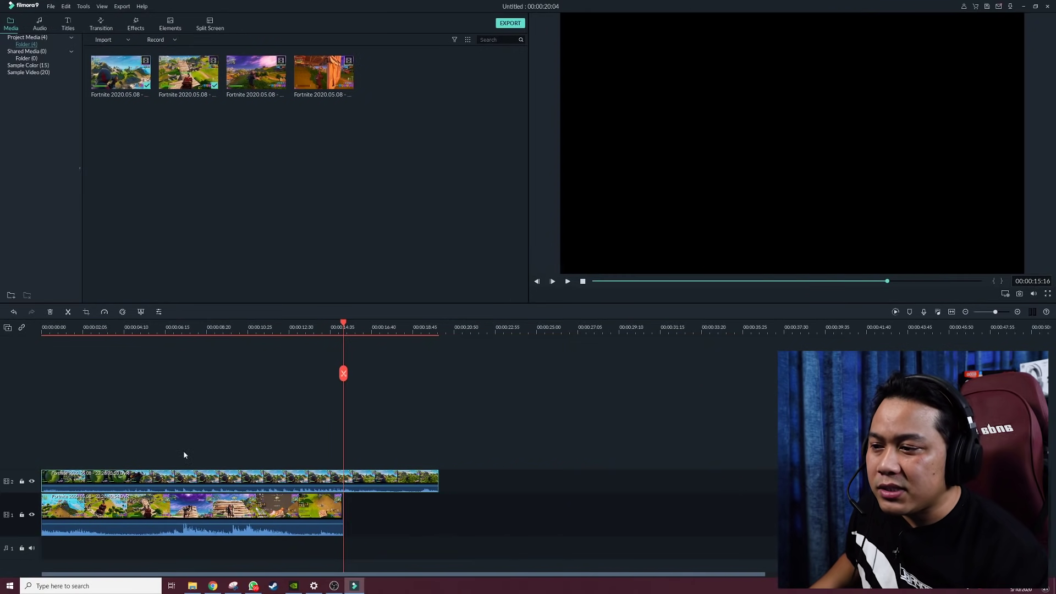
# - Compare the stacked clips at 00:00:05:05 by switching video track 2's output off and on again
pyautogui.click(142, 330)
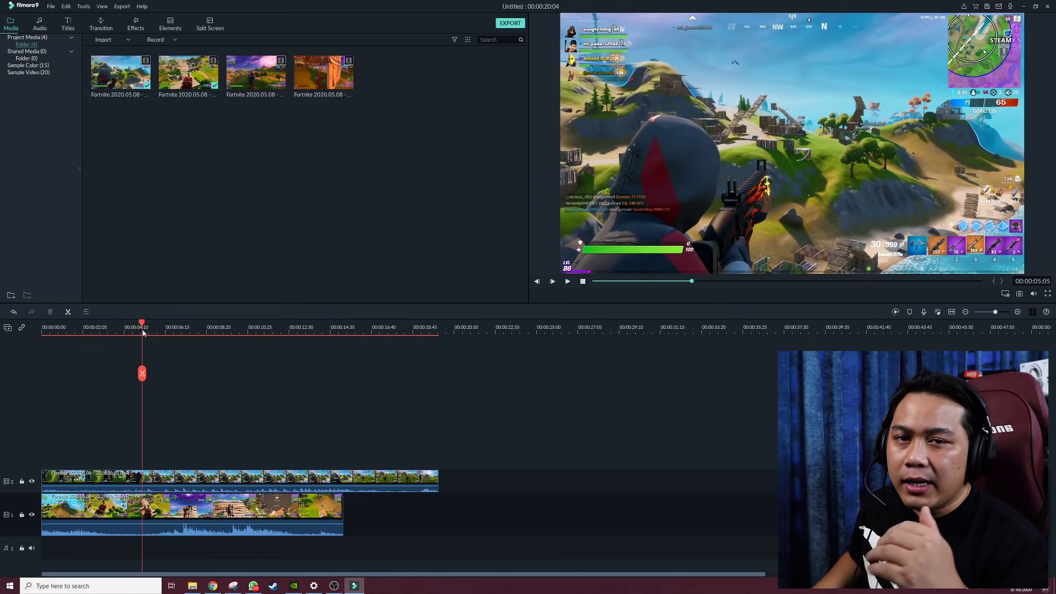
pyautogui.click(162, 480)
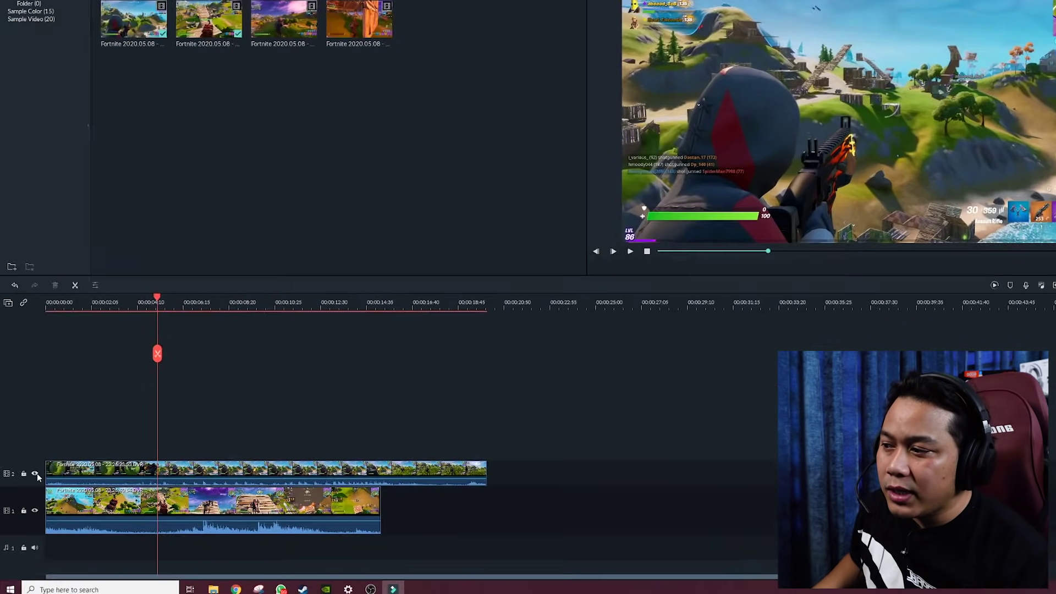
pyautogui.click(59, 410)
pyautogui.click(34, 482)
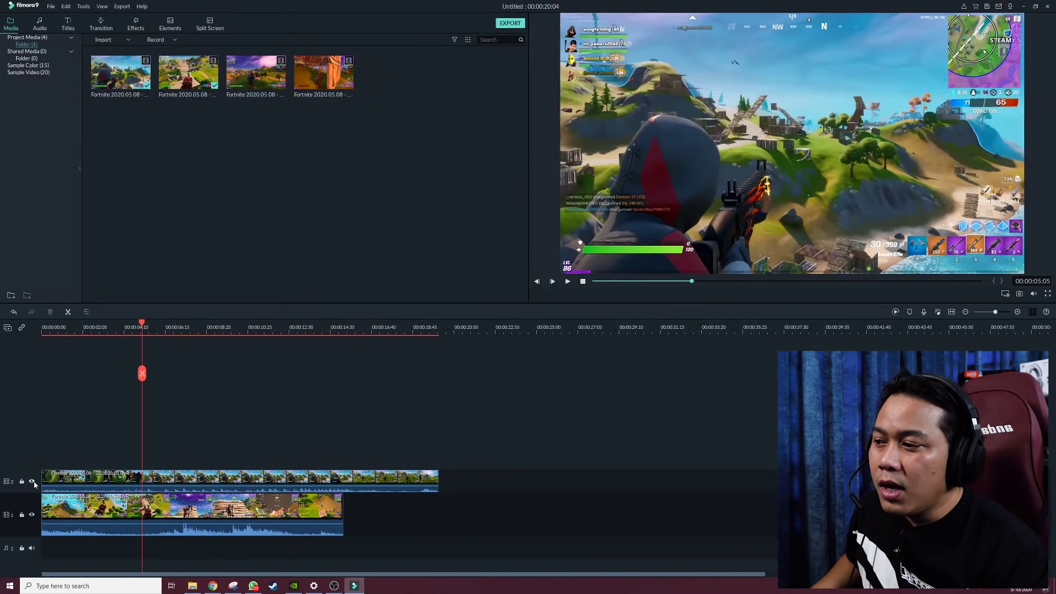
pyautogui.click(34, 483)
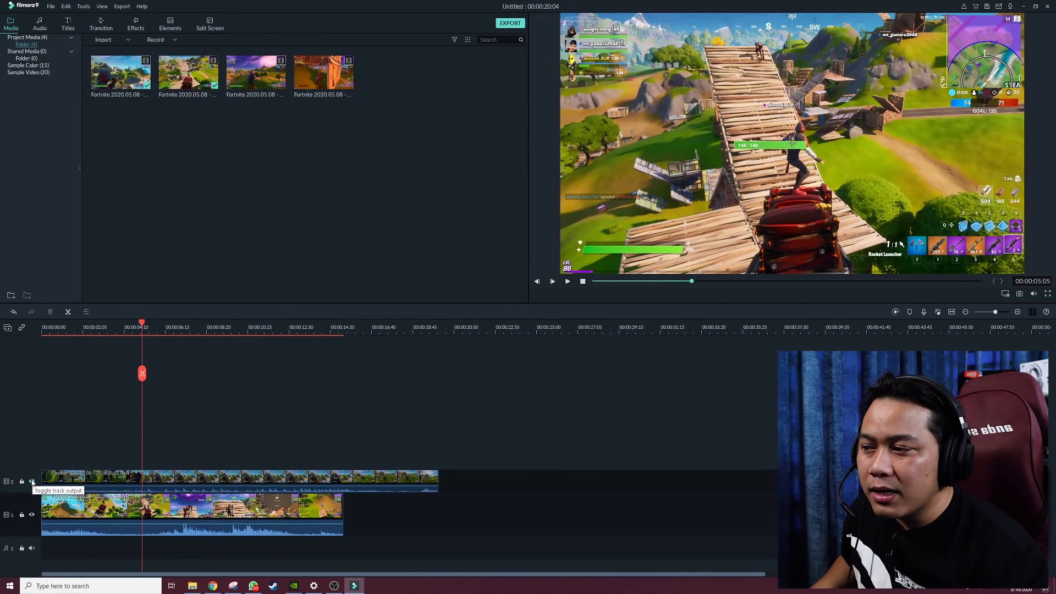
pyautogui.click(32, 482)
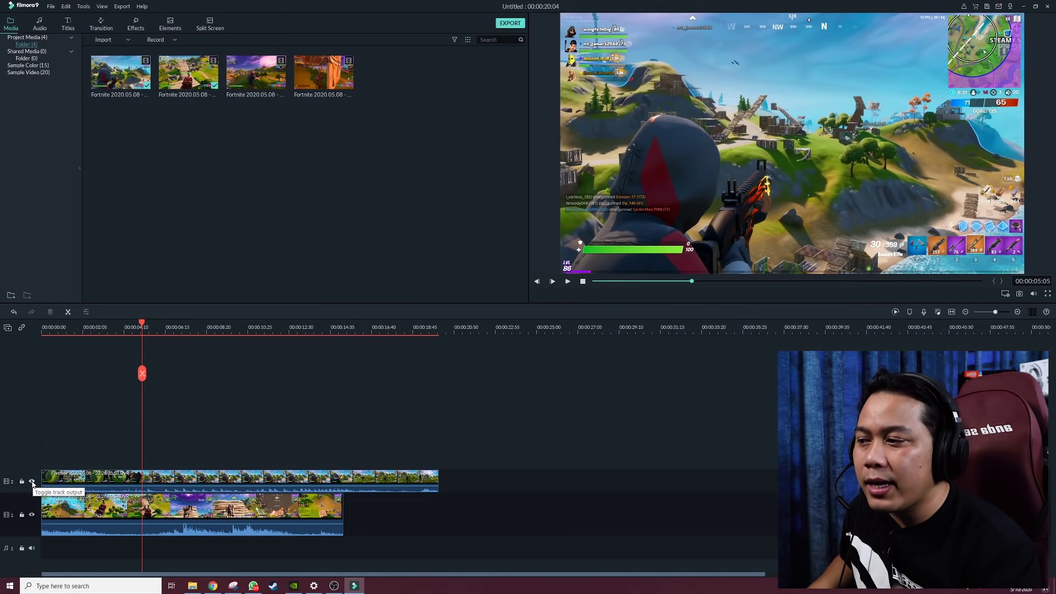
# - Set the opacity of the clip on video track 2 to 58.28%
pyautogui.doubleClick(120, 482)
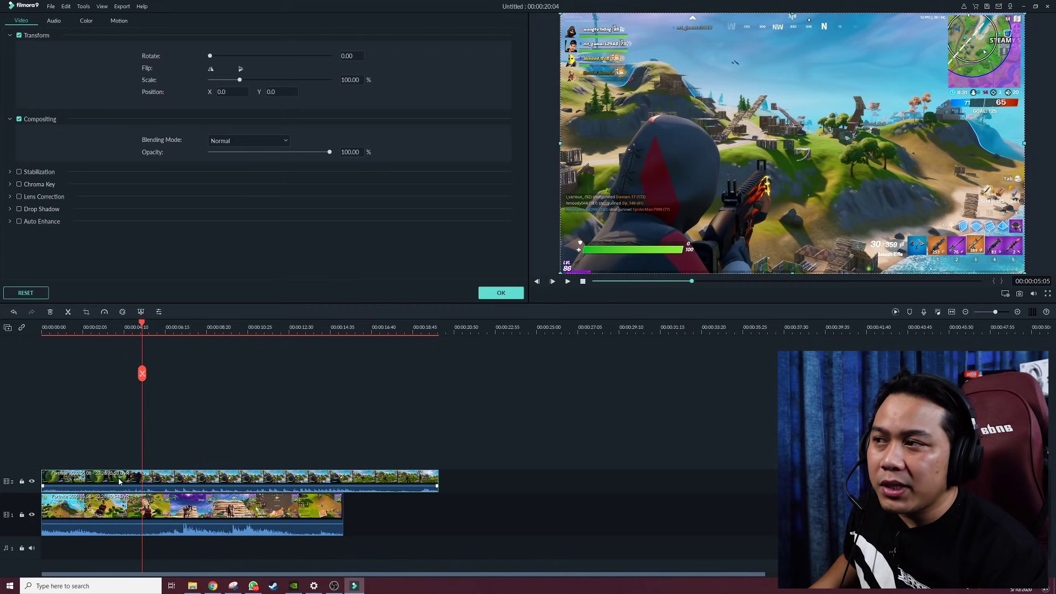
pyautogui.click(154, 478)
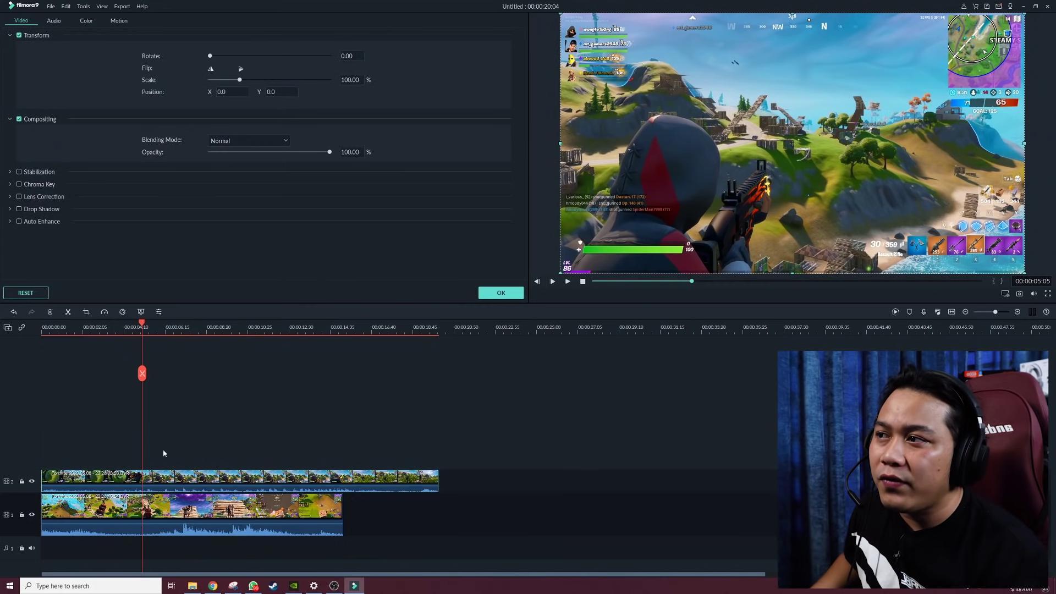
pyautogui.moveTo(330, 155); pyautogui.dragTo(278, 152)
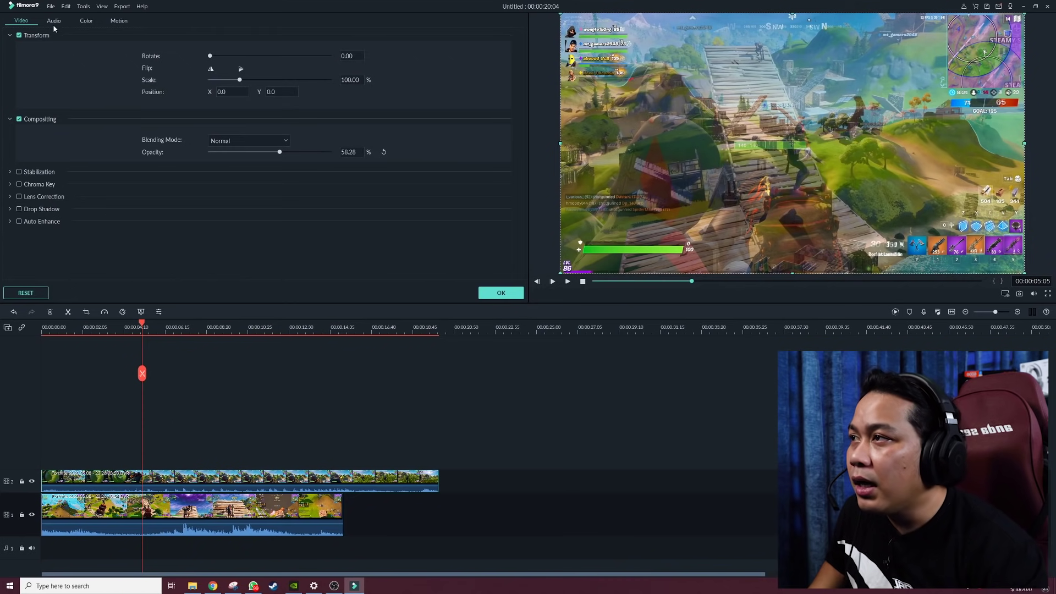
# - Look over the track 2 clip's audio settings and raise its Tone brightness to 25
pyautogui.click(171, 400)
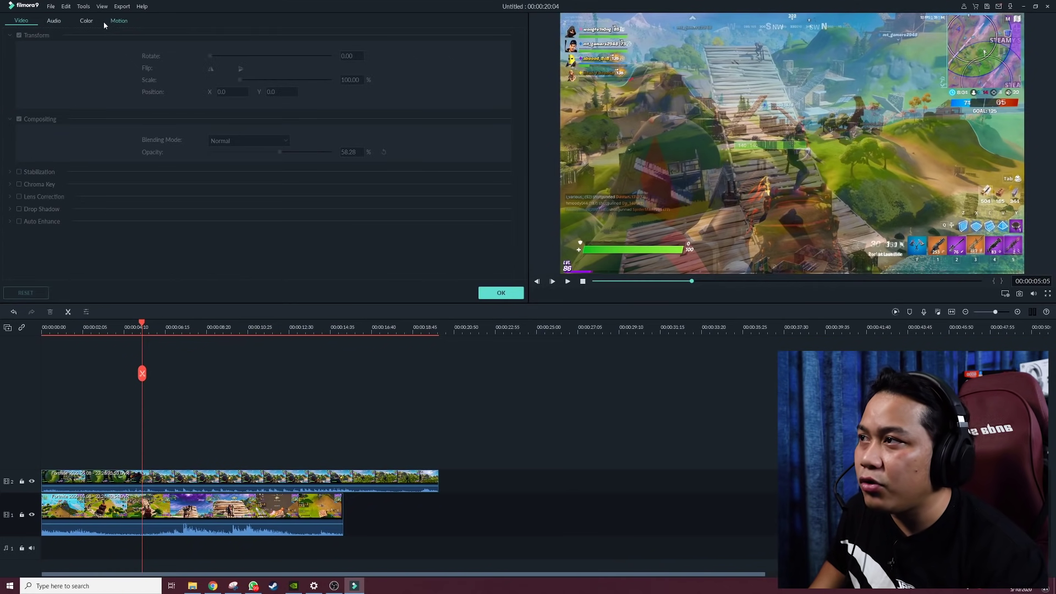
pyautogui.click(60, 21)
pyautogui.click(139, 481)
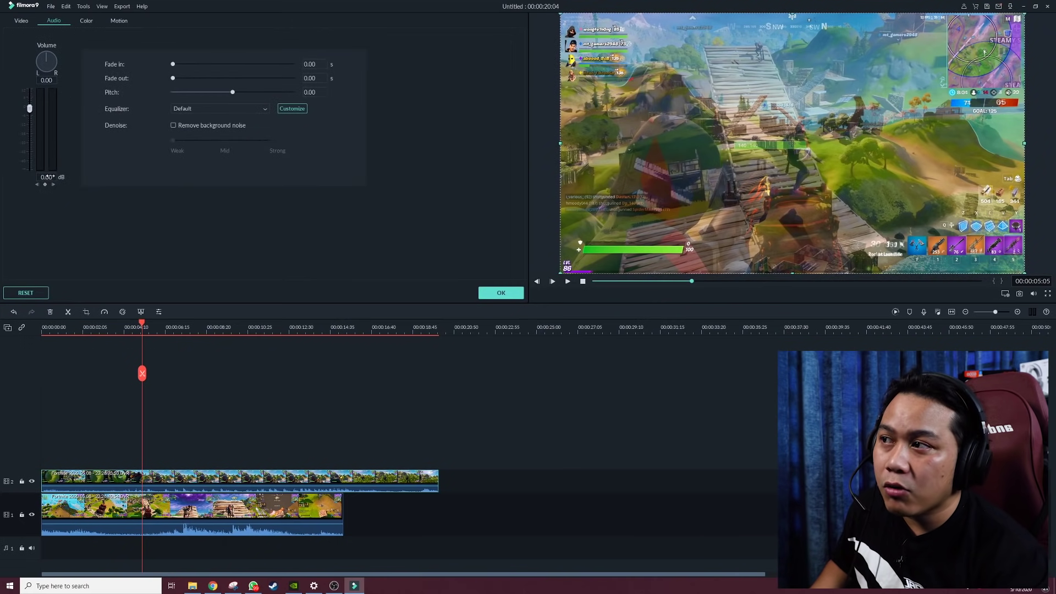
pyautogui.click(88, 20)
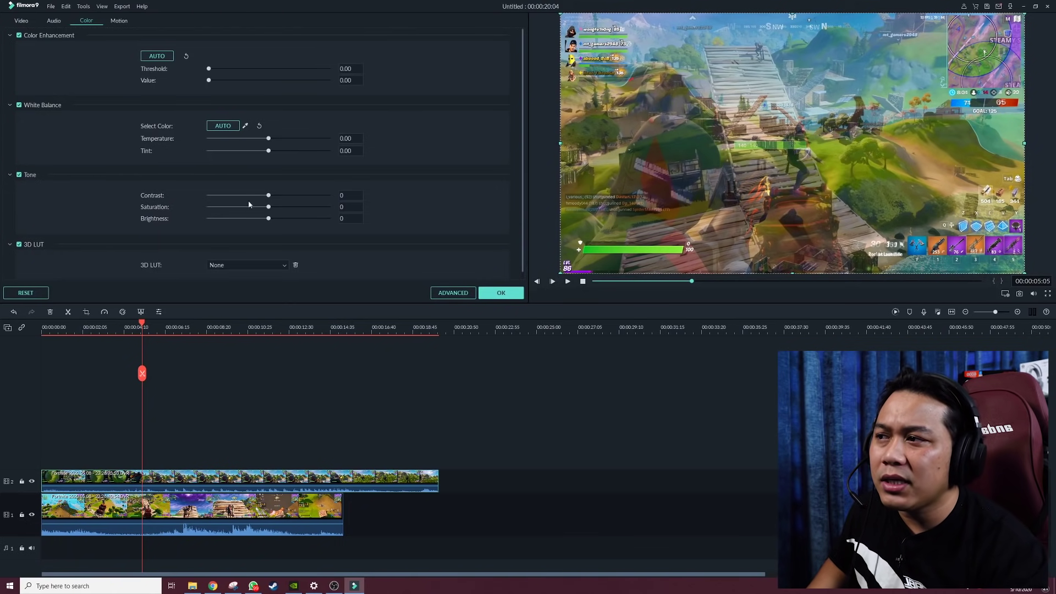
pyautogui.moveTo(272, 218); pyautogui.dragTo(286, 218)
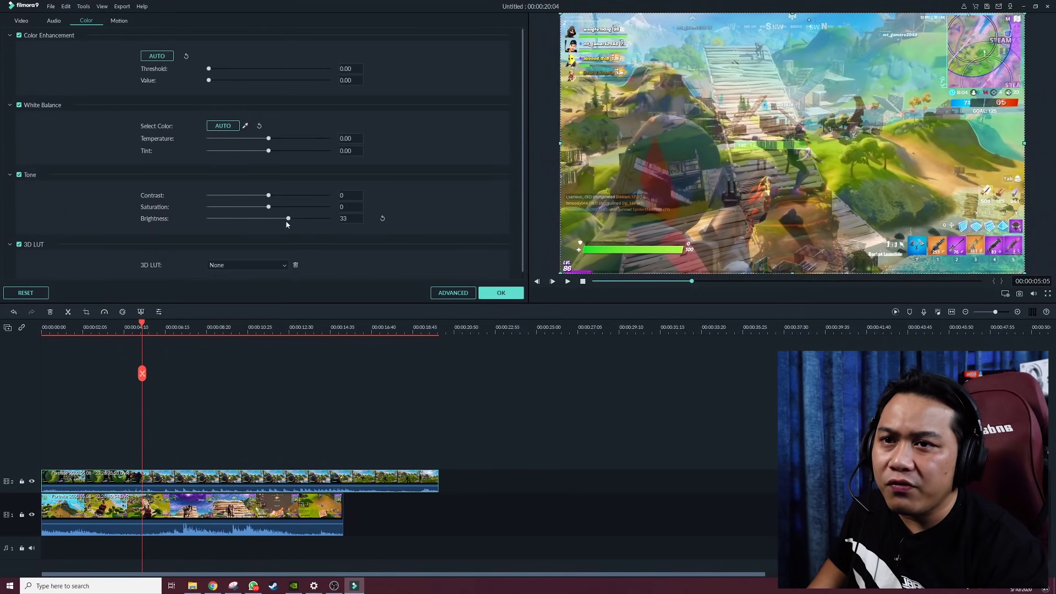
# - Restore the track 2 clip's opacity to 100% and return its brightness to 0
pyautogui.click(22, 21)
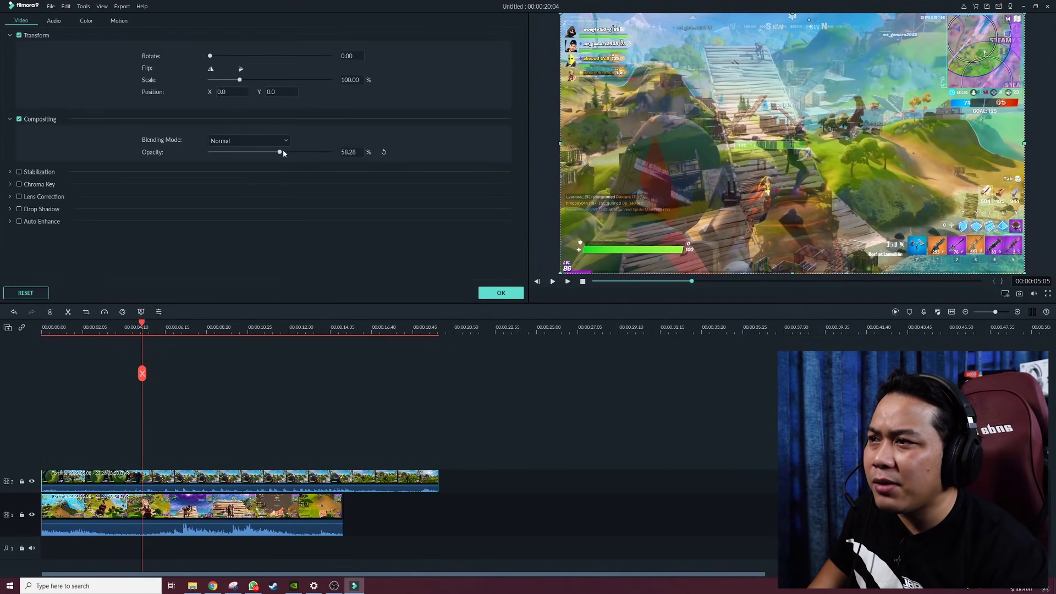
pyautogui.moveTo(283, 153); pyautogui.dragTo(397, 159)
pyautogui.click(82, 21)
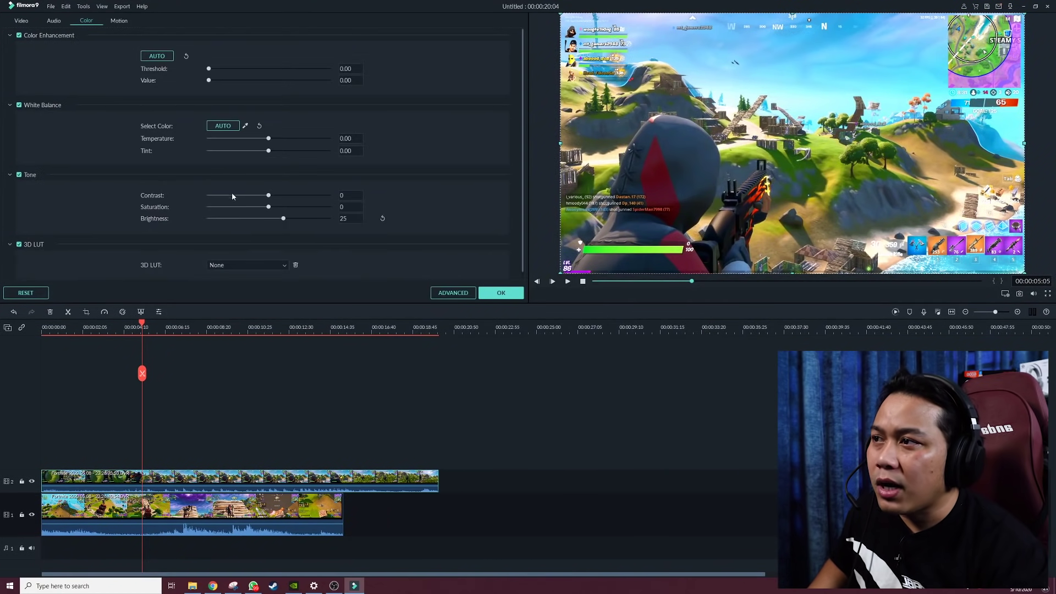
pyautogui.moveTo(283, 218)
pyautogui.mouseDown()
pyautogui.moveTo(326, 219)
pyautogui.moveTo(244, 223)
pyautogui.moveTo(269, 224)
pyautogui.mouseUp()
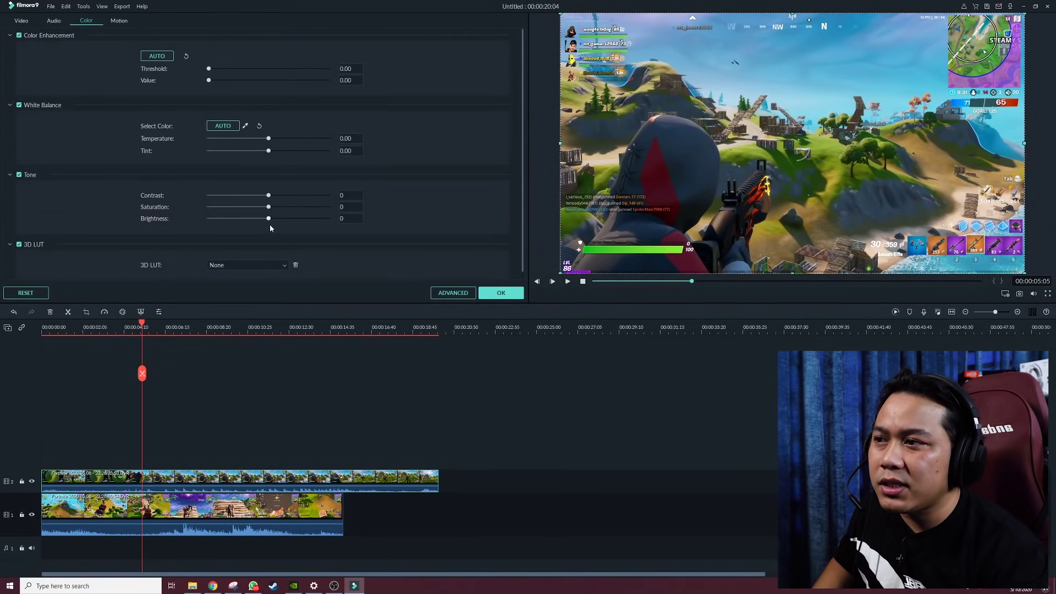
# - Try the Star Wars 3D LUT on the clip, reset it, and look through the LUT files available to load
pyautogui.scroll(-1, 294, 249)
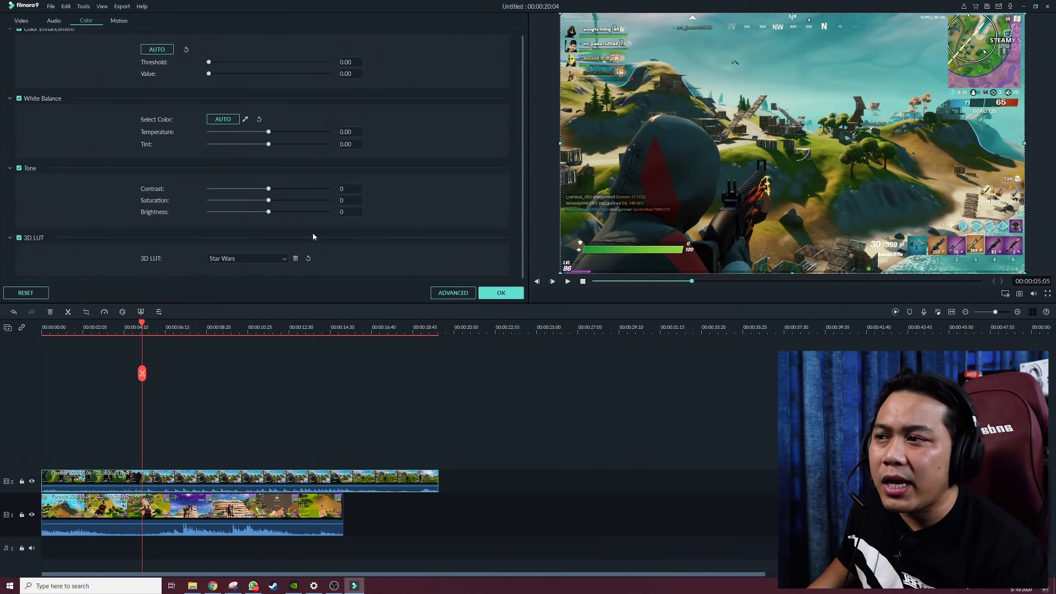
pyautogui.click(308, 259)
pyautogui.click(267, 259)
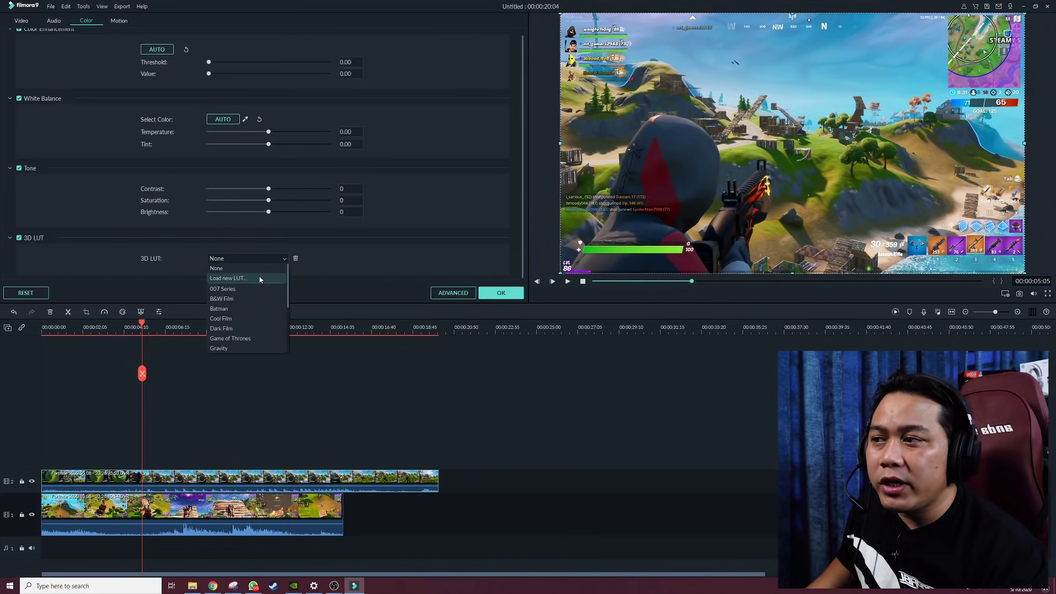
pyautogui.click(260, 280)
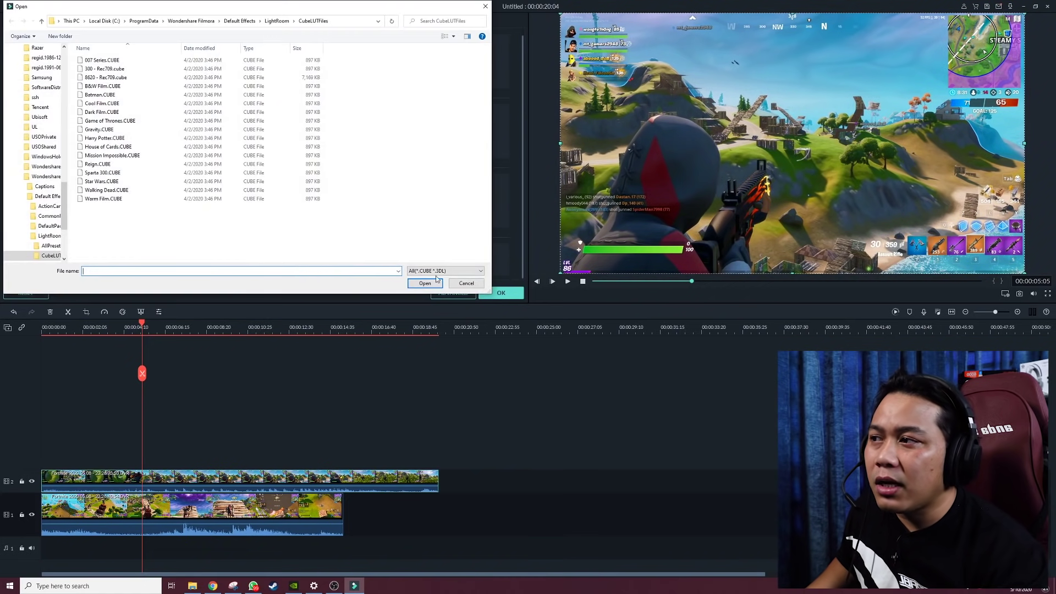
pyautogui.click(467, 283)
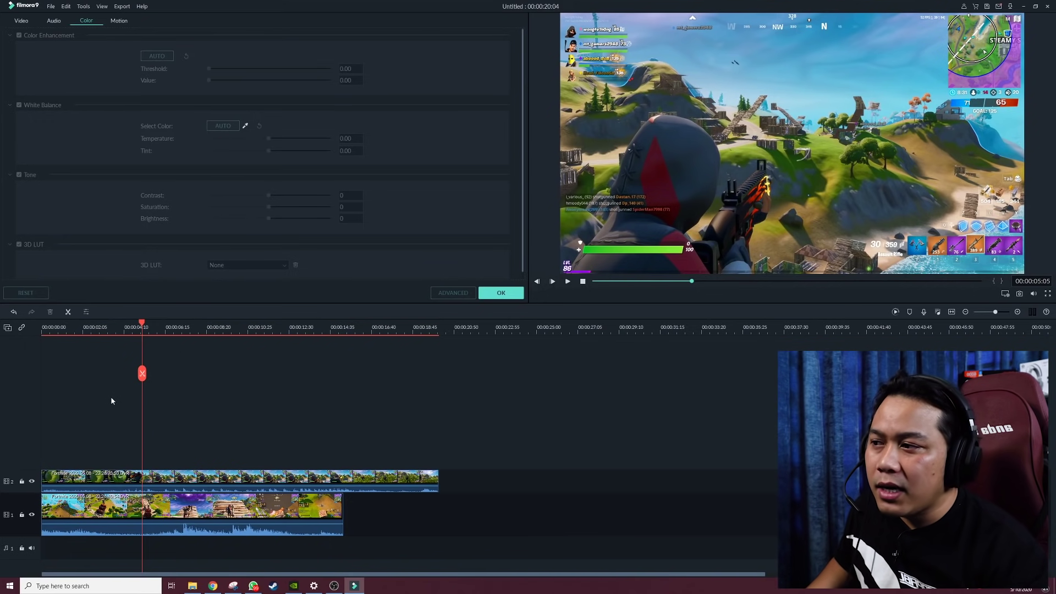
# - Split the clips at 00:00:05:05 and place the second part of the track 1 clip between the two pieces on track 2
pyautogui.click(141, 374)
pyautogui.moveTo(175, 482); pyautogui.dragTo(246, 483)
pyautogui.click(301, 531)
pyautogui.click(399, 492)
pyautogui.moveTo(381, 481); pyautogui.dragTo(486, 482)
pyautogui.moveTo(321, 506); pyautogui.dragTo(230, 471)
# - Move the playhead to 00:00:04:08 and select the first track 2 clip in the preview
pyautogui.click(123, 326)
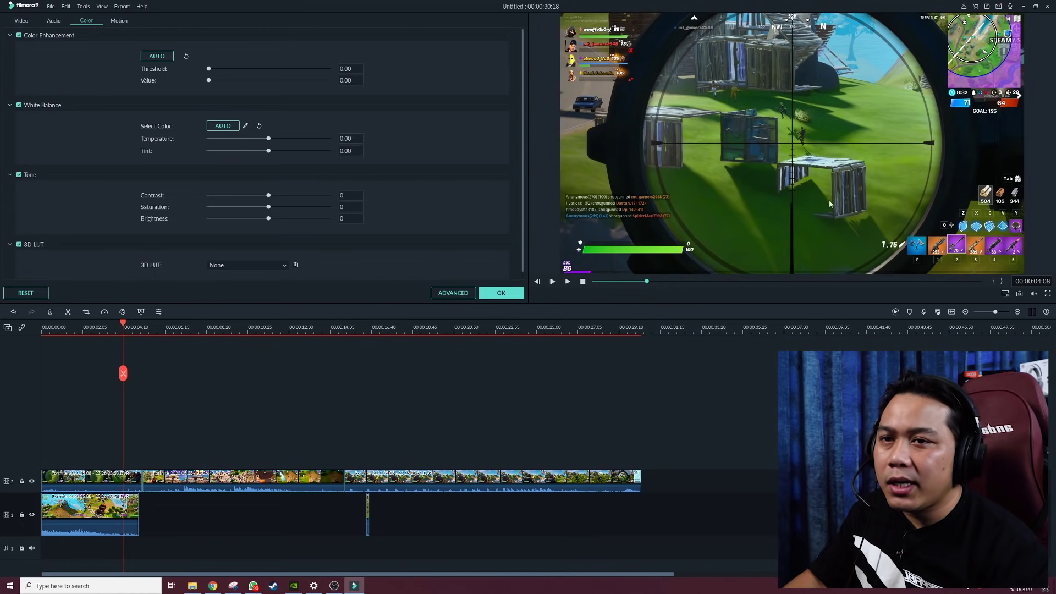
pyautogui.rightClick(798, 188)
pyautogui.click(710, 140)
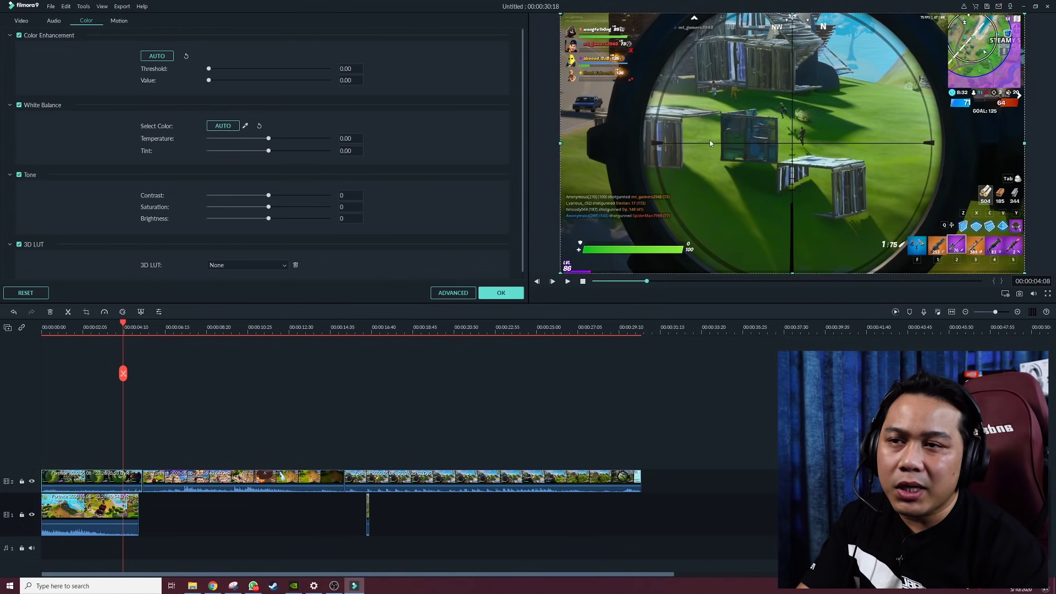
# - Check the preview's playback quality options and play the timeline across the first cut on track 2
pyautogui.rightClick(704, 107)
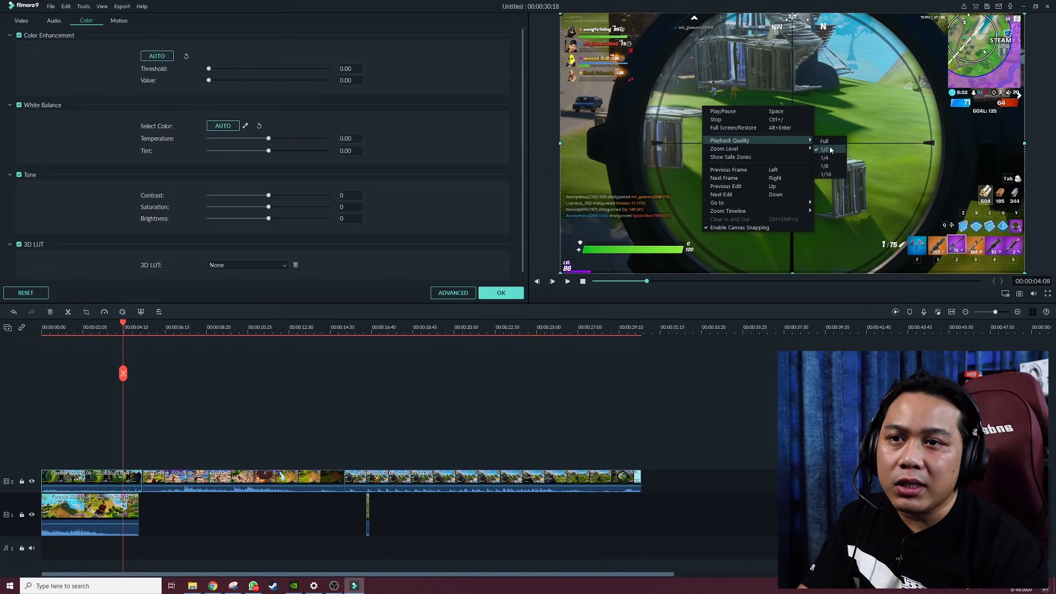
pyautogui.click(683, 394)
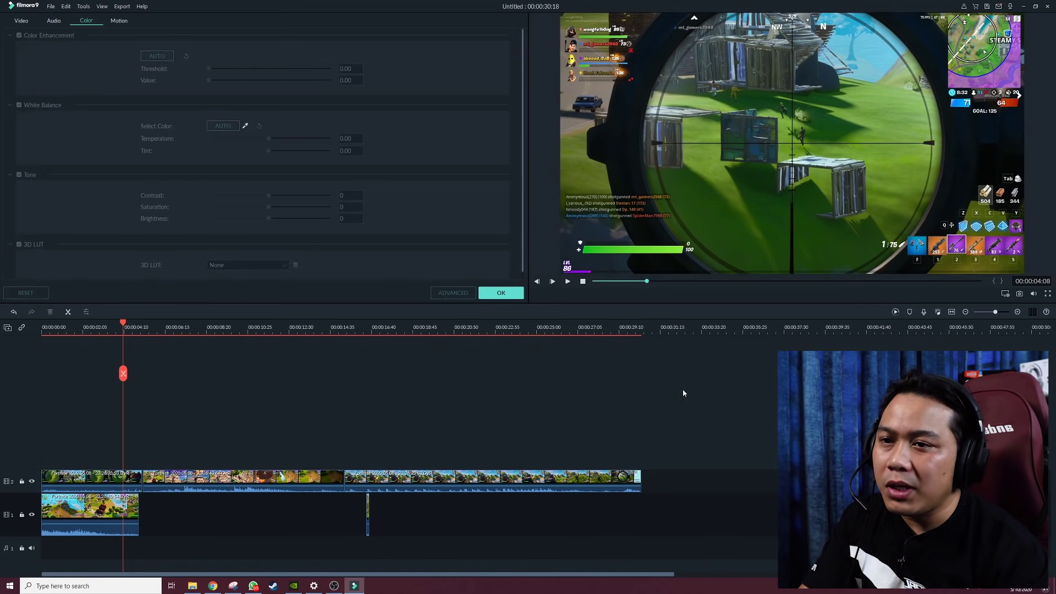
pyautogui.click(572, 282)
pyautogui.click(572, 282)
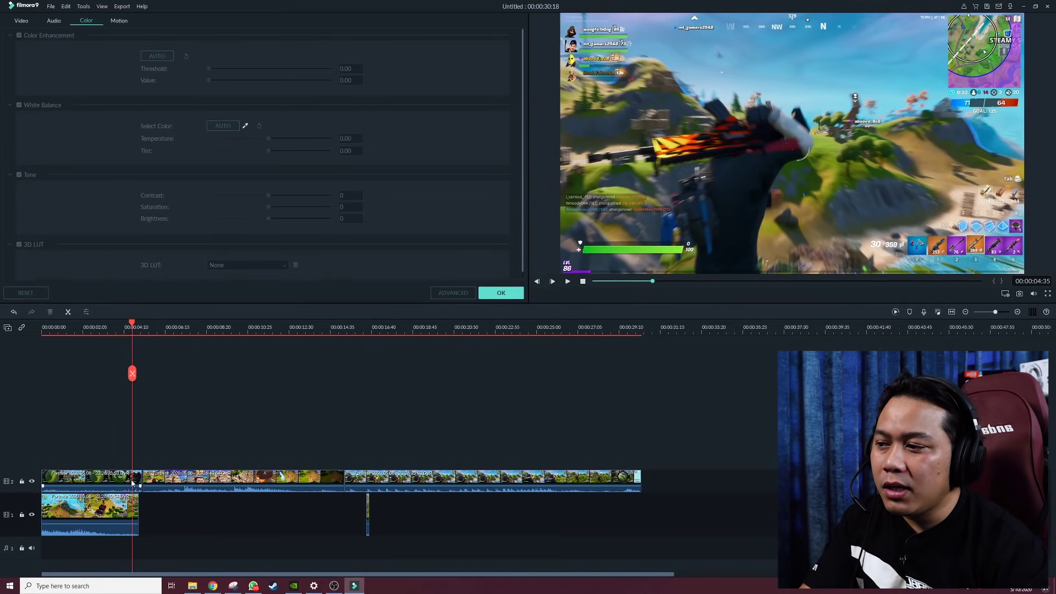
pyautogui.press('space')
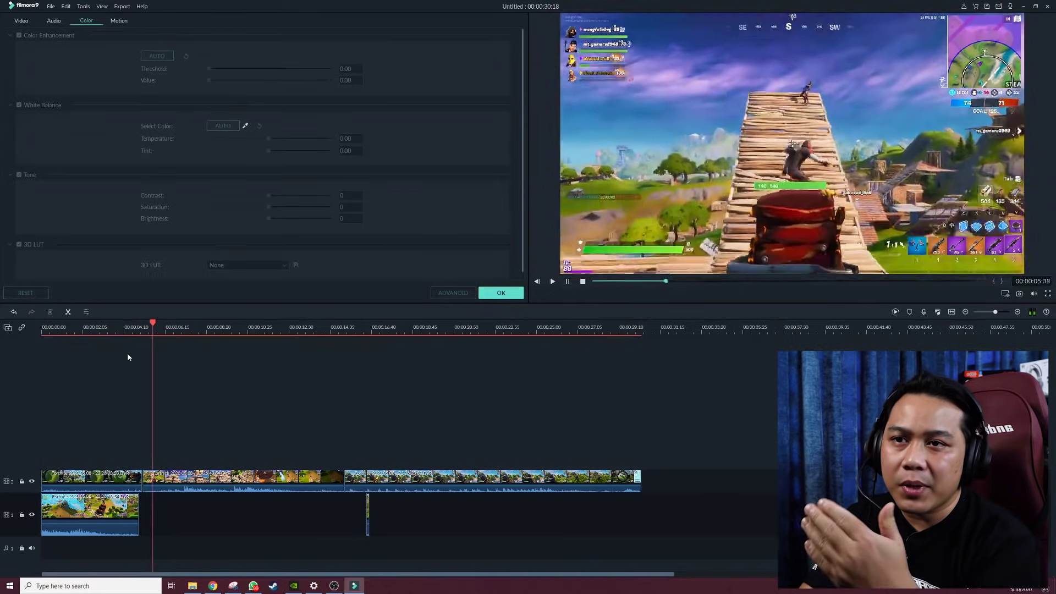
pyautogui.press('space')
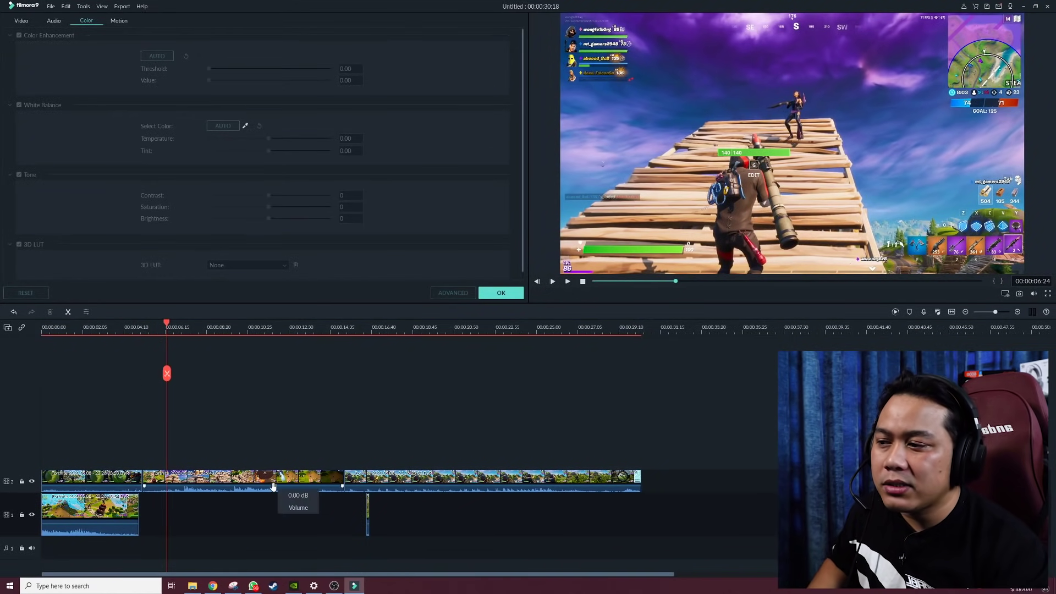
# - Split the second clip on track 2 at 00:00:09:02
pyautogui.click(203, 326)
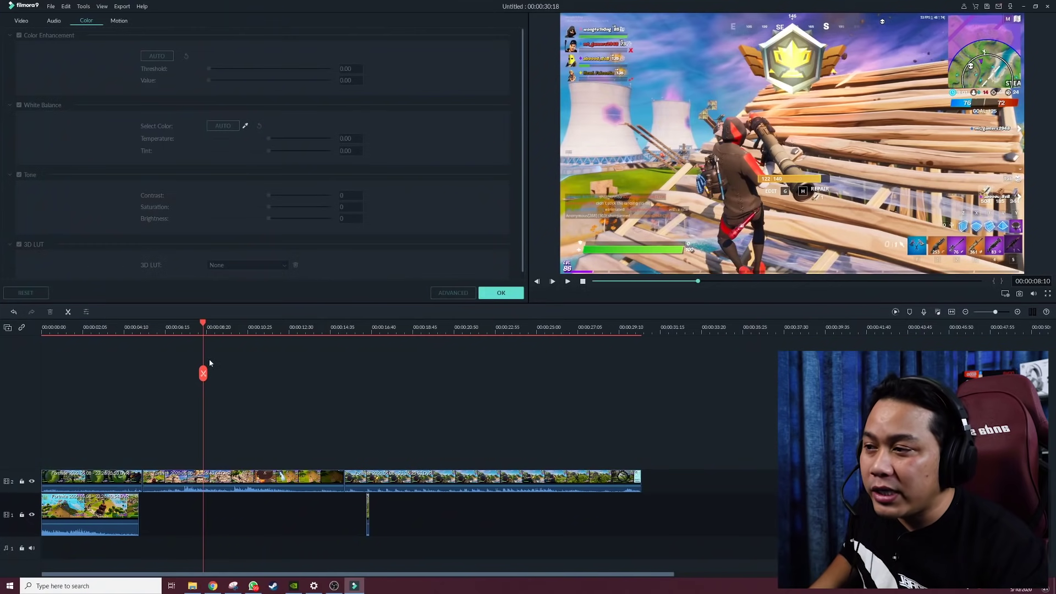
pyautogui.moveTo(204, 329); pyautogui.dragTo(226, 330)
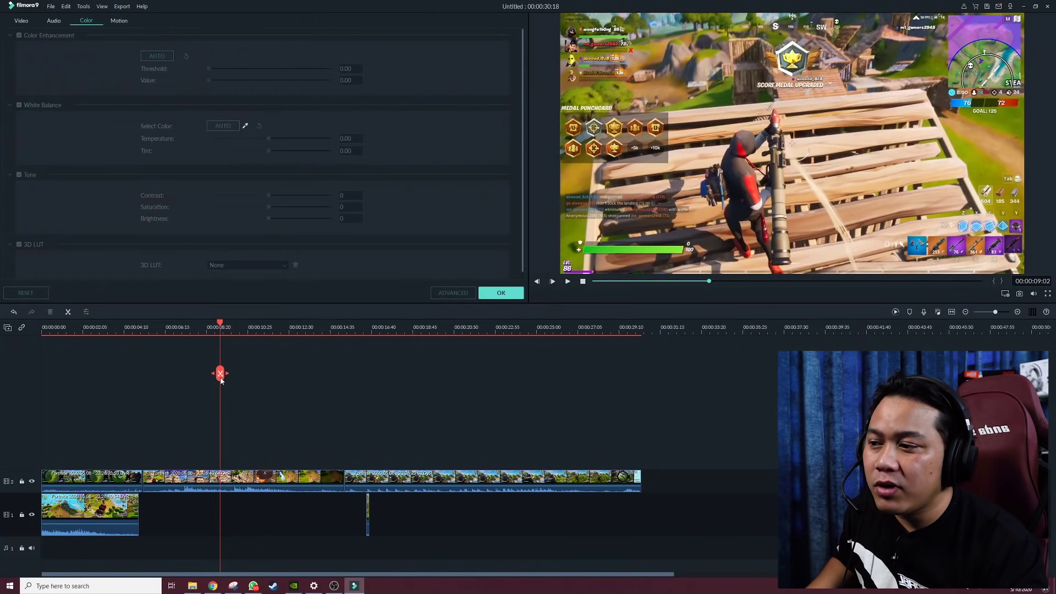
pyautogui.click(220, 374)
# - Detach the audio from the track 2 clip that starts at the 00:00:09:02 cut
pyautogui.click(253, 479)
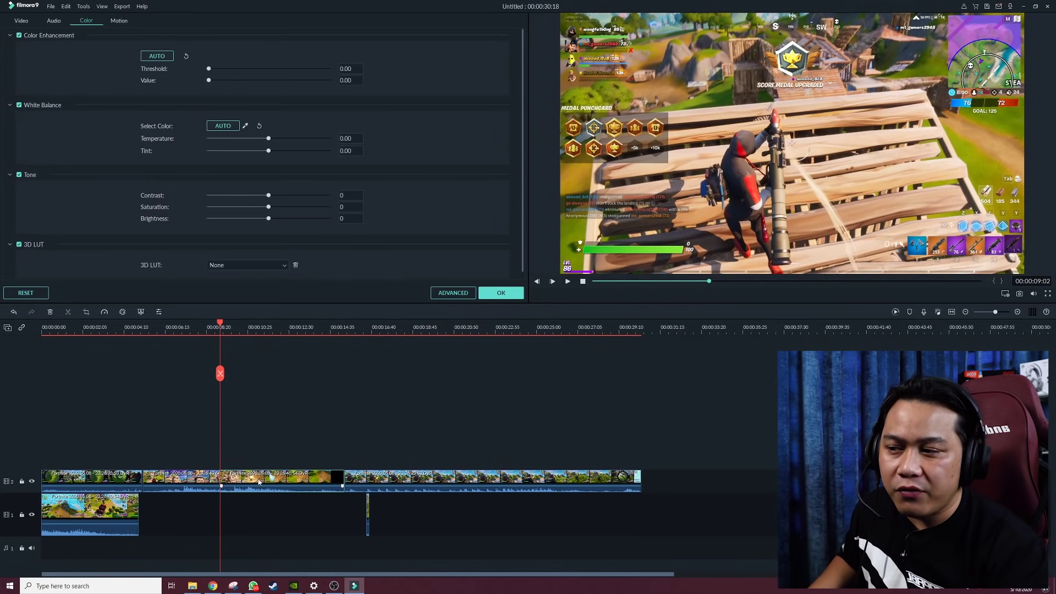
pyautogui.rightClick(258, 477)
pyautogui.click(235, 450)
pyautogui.click(248, 477)
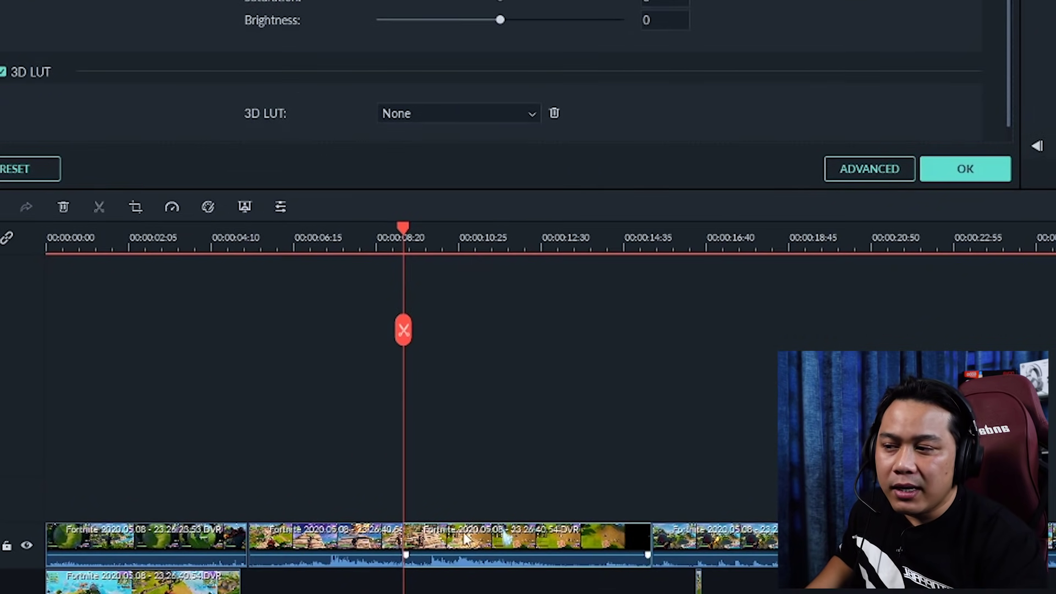
pyautogui.rightClick(502, 540)
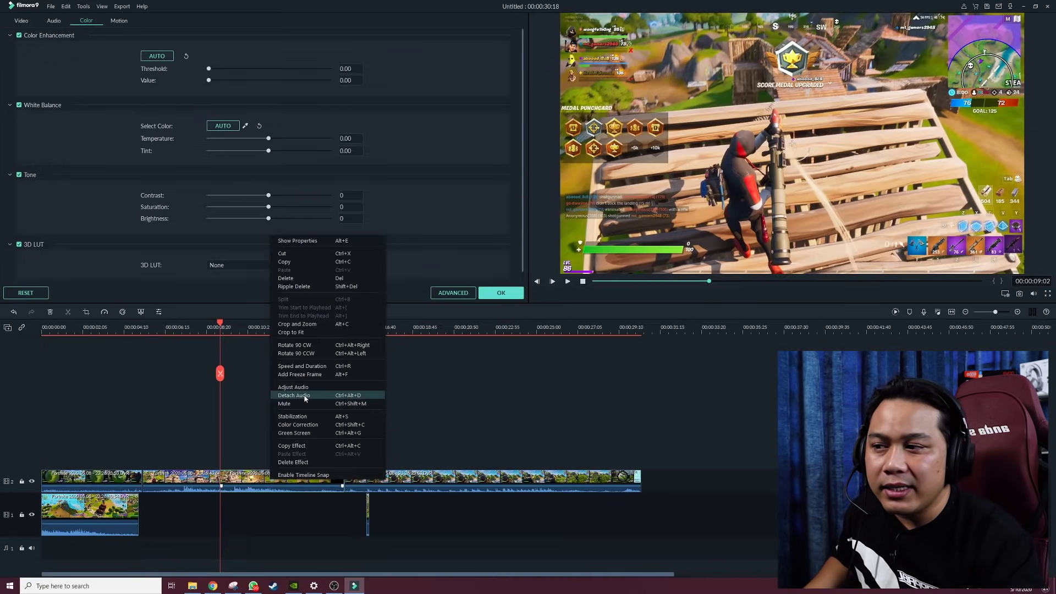
pyautogui.click(570, 374)
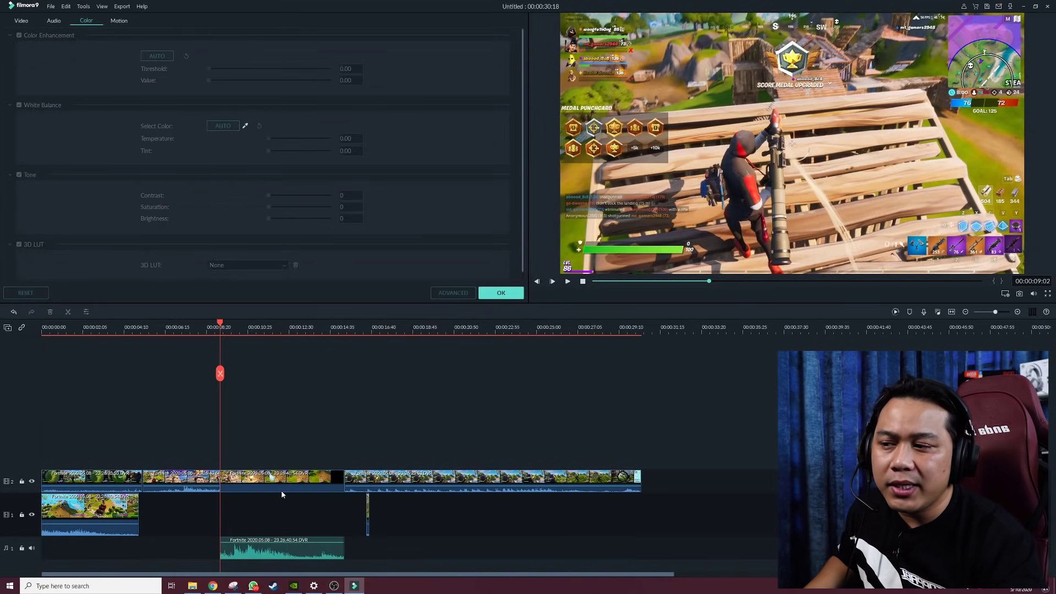
pyautogui.click(291, 476)
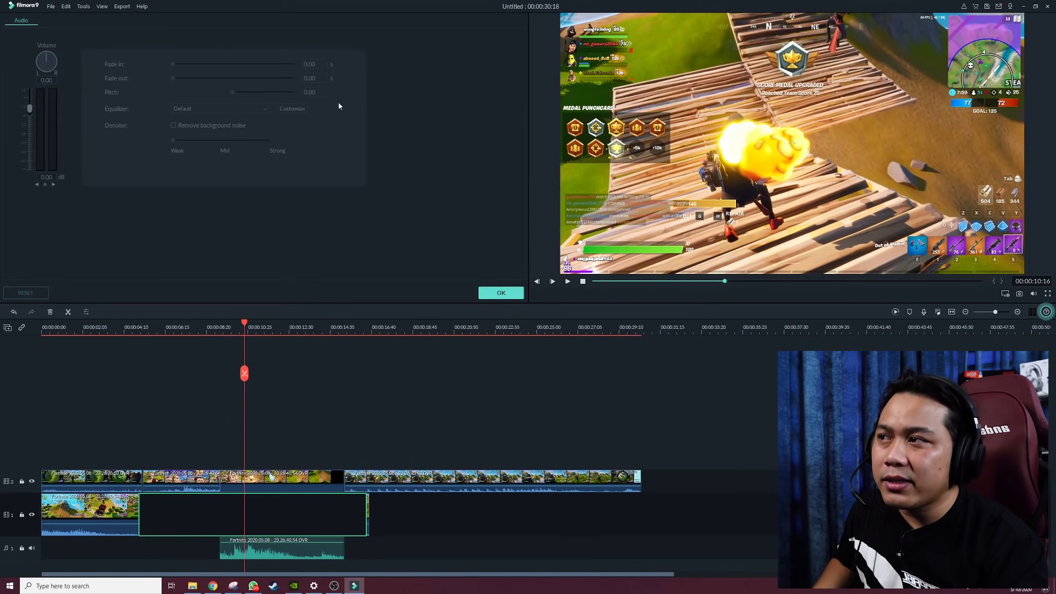
# - Close the clip settings and browse the included music and sound effects in the audio library
pyautogui.click(512, 292)
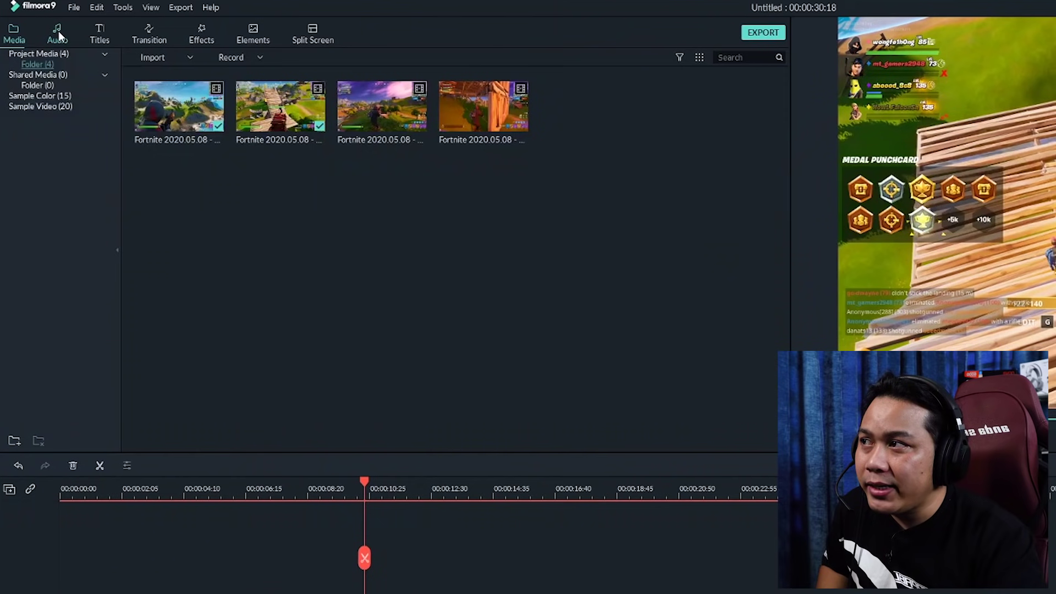
pyautogui.click(59, 35)
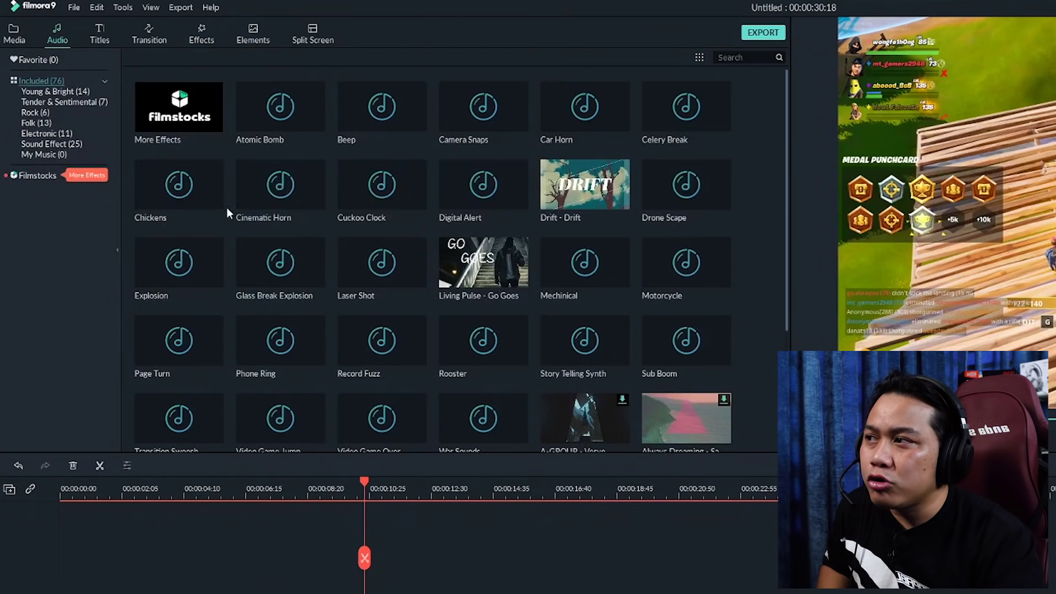
pyautogui.scroll(-8, 313, 264)
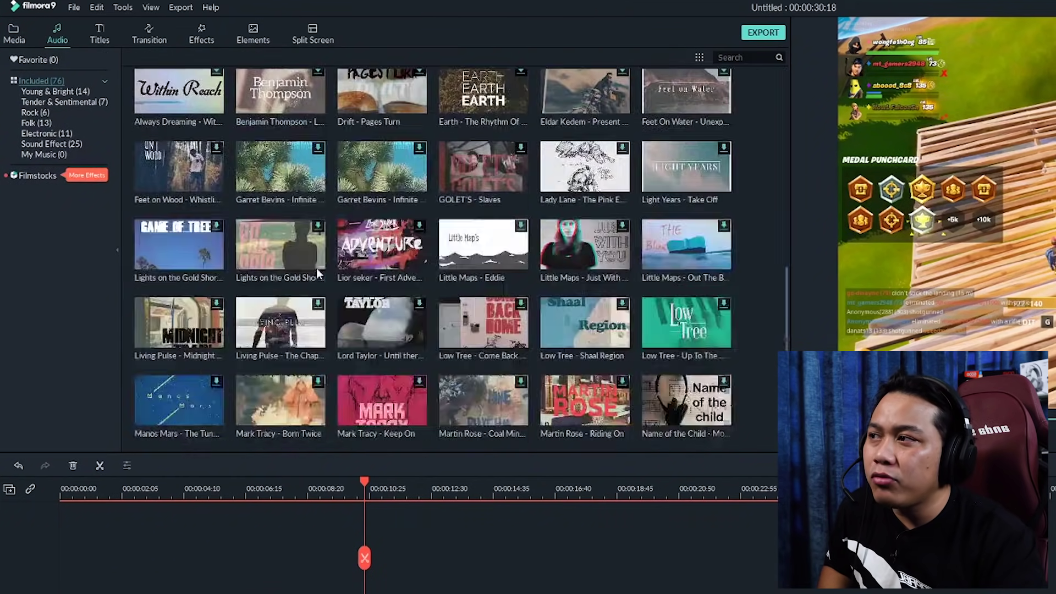
pyautogui.scroll(-3, 310, 268)
pyautogui.scroll(3, 299, 277)
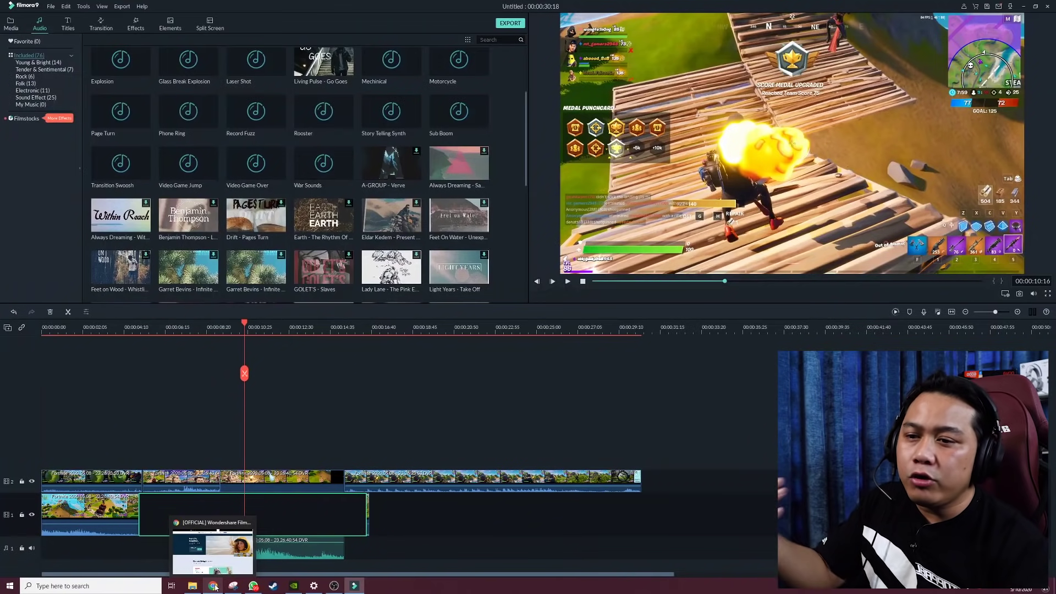
# - Switch to Chrome, leave full-screen view and open YouTube in a new tab
pyautogui.click(215, 586)
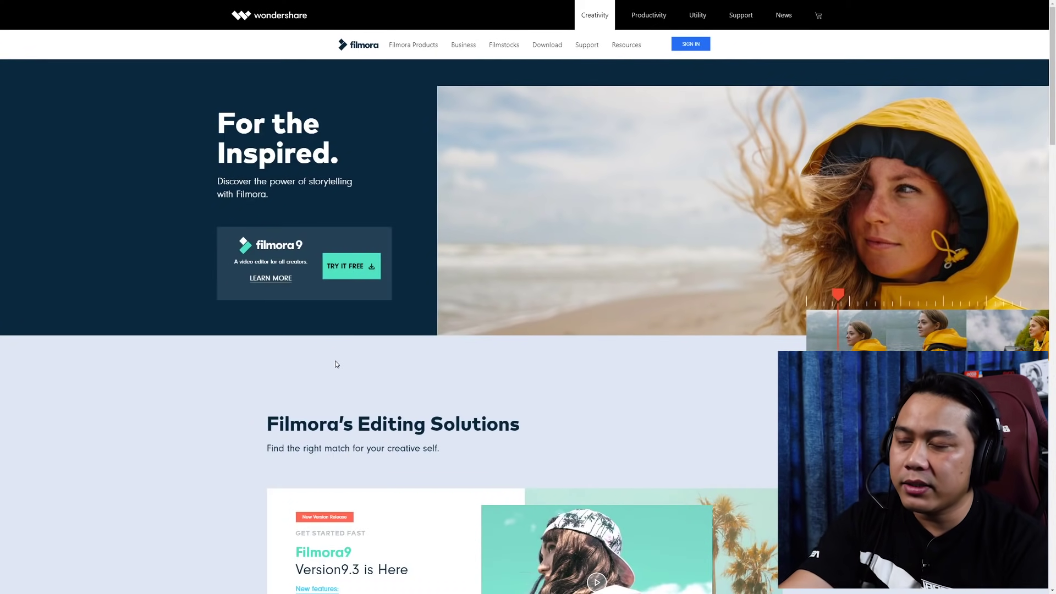
pyautogui.press('F11')
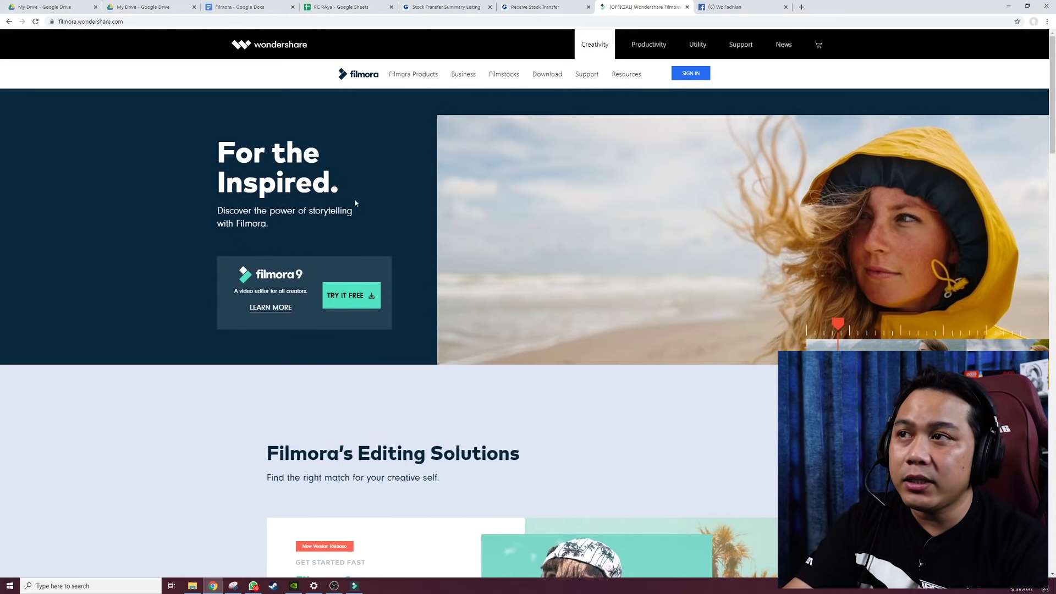
pyautogui.click(800, 7)
pyautogui.write('yo')
pyautogui.press('Return')
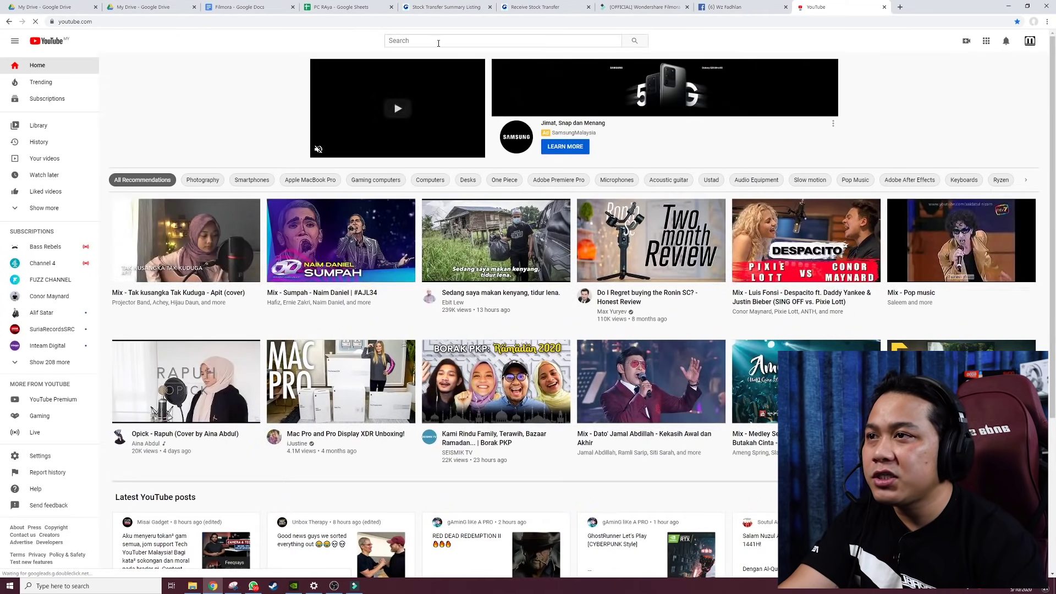
# - Search YouTube for "no copyright music"
pyautogui.click(438, 43)
pyautogui.write('no sc')
pyautogui.press('BackSpace')
pyautogui.press('BackSpace')
pyautogui.write('co')
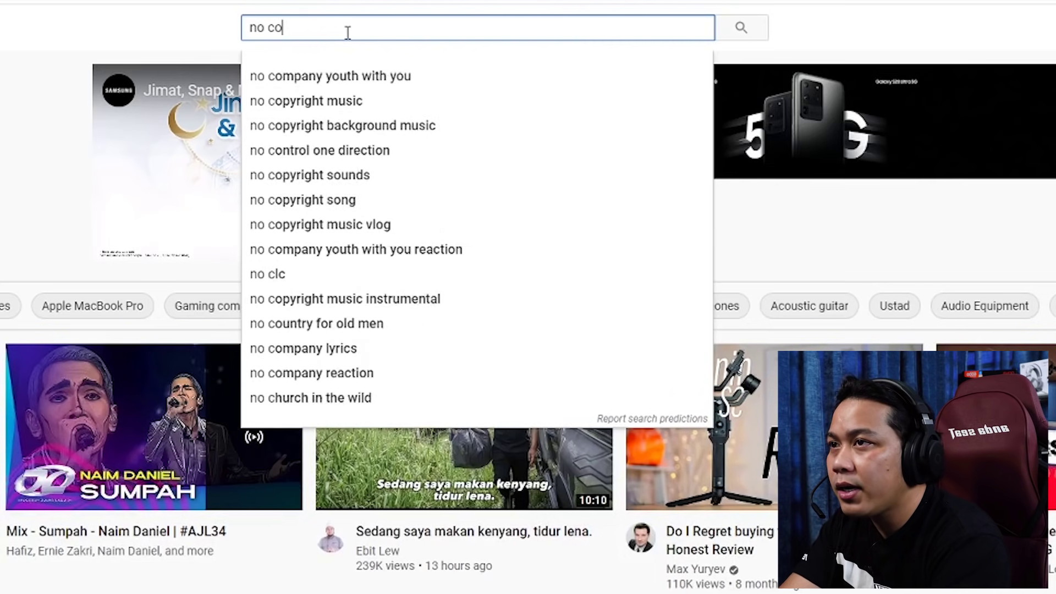
pyautogui.write('py')
pyautogui.press('Down')
pyautogui.press('Return')
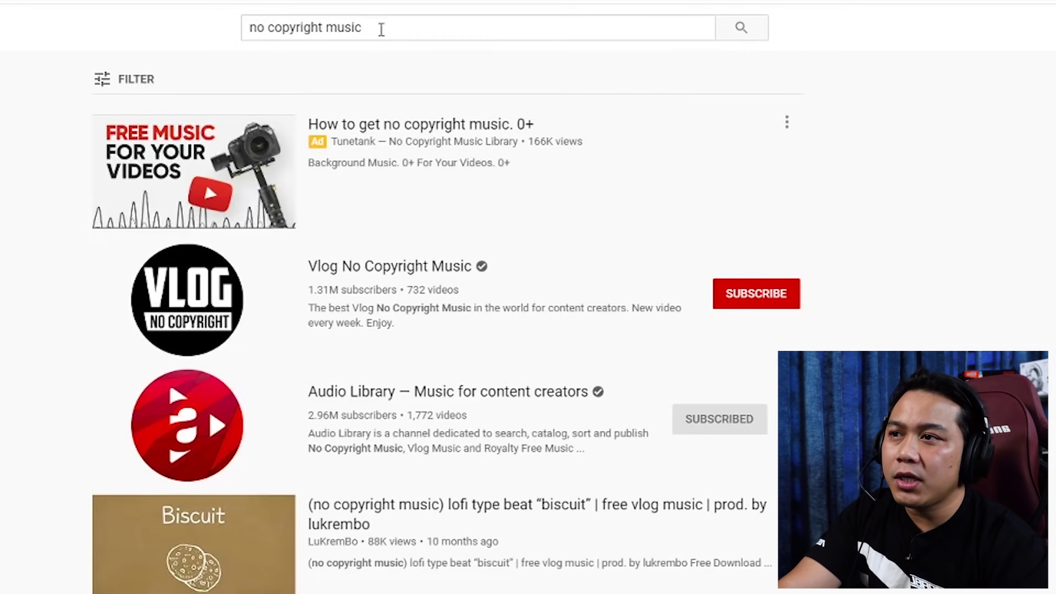
# - Refine the YouTube search to "no copyright music funny"
pyautogui.click(412, 28)
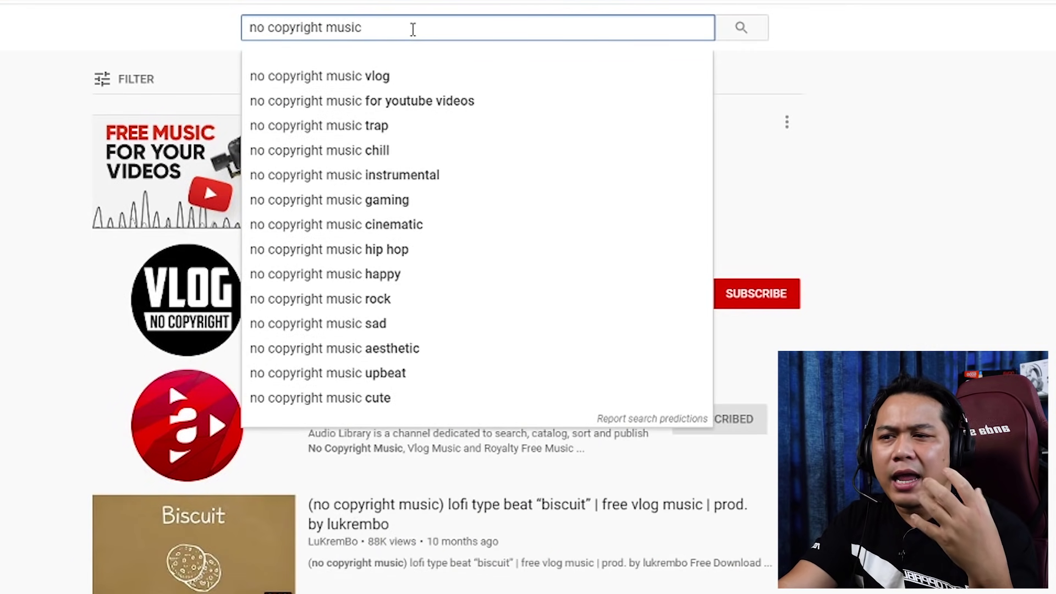
pyautogui.write('funn')
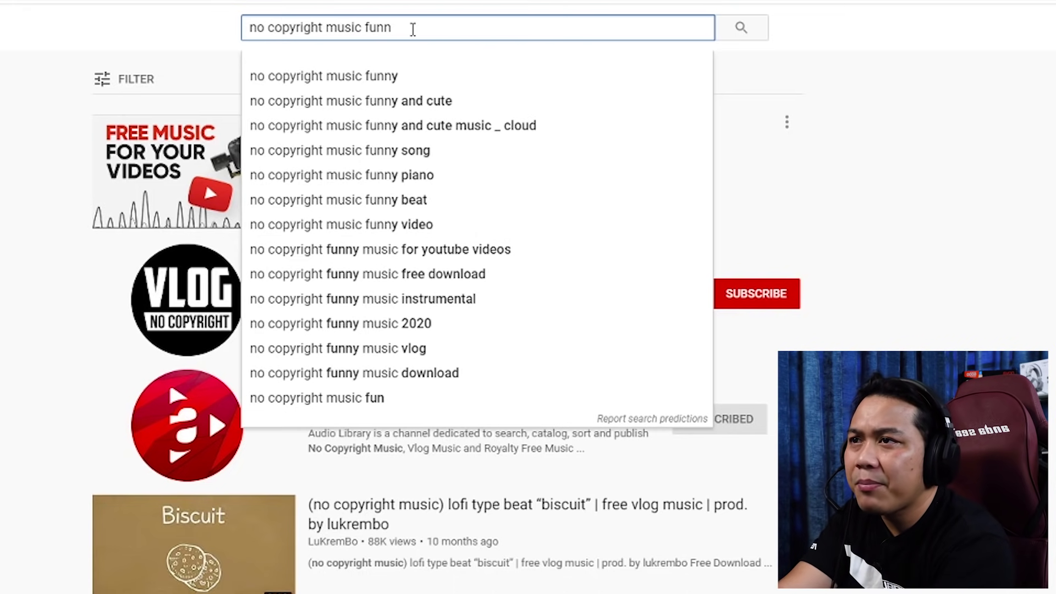
pyautogui.write('y')
pyautogui.press('Return')
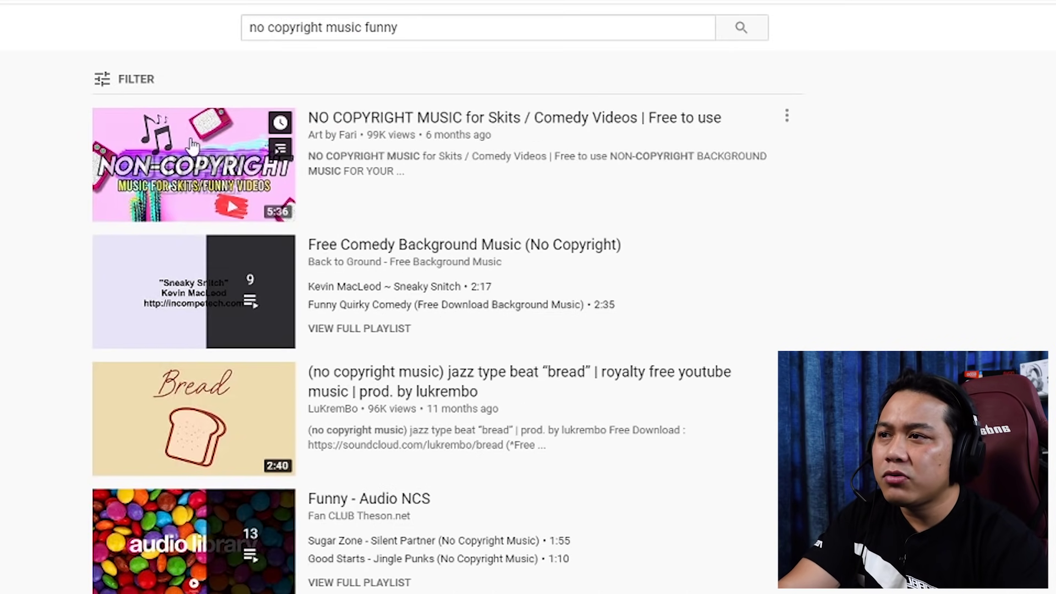
# - Open the "NO COPYRIGHT MUSIC for Skits / Comedy Videos" video, sample a few of its tracks and pause it
pyautogui.click(192, 145)
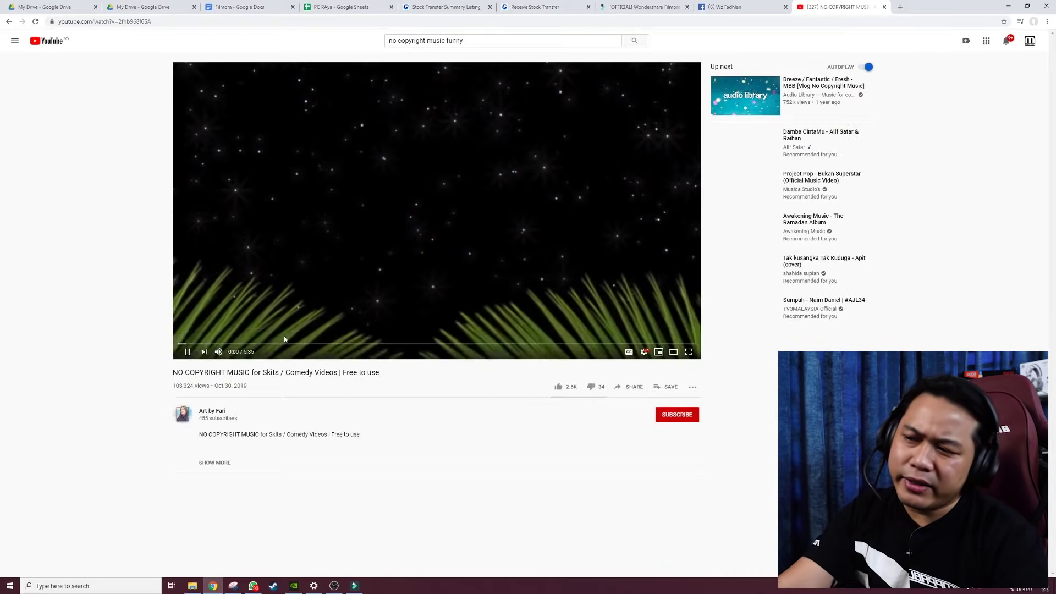
pyautogui.click(287, 344)
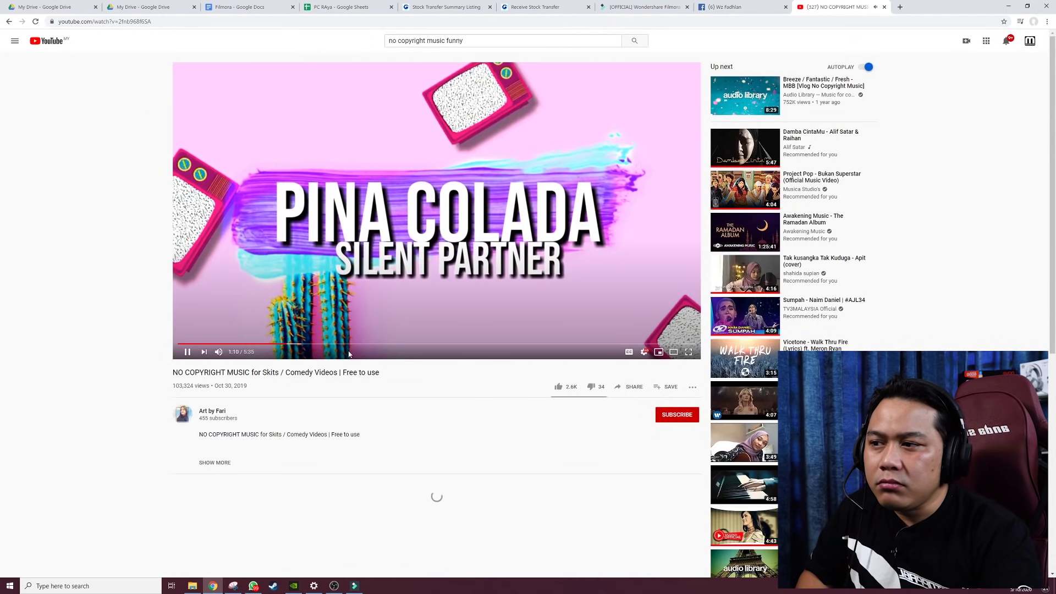
pyautogui.click(353, 345)
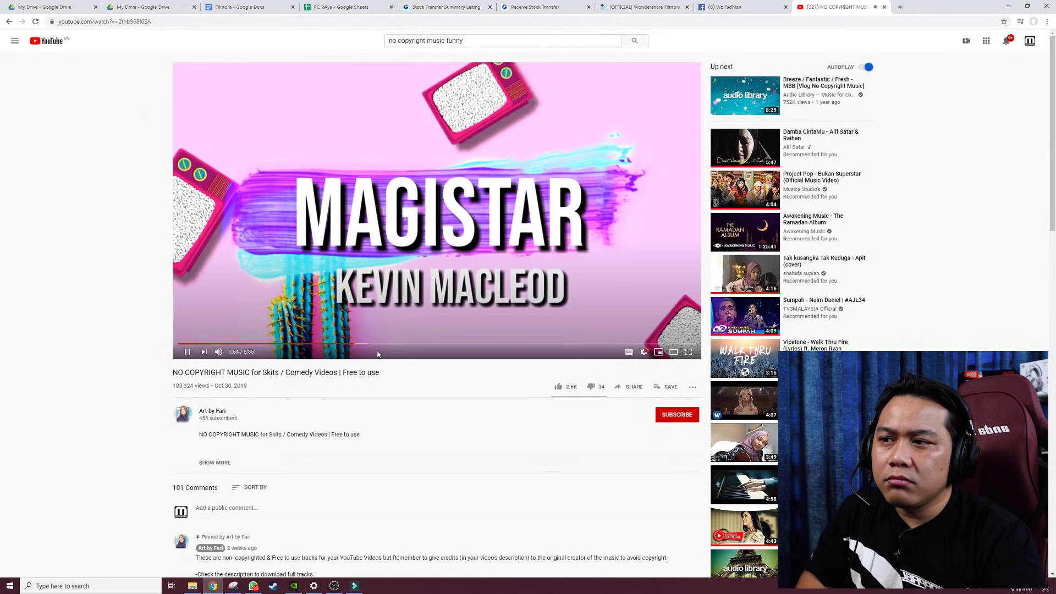
pyautogui.click(347, 324)
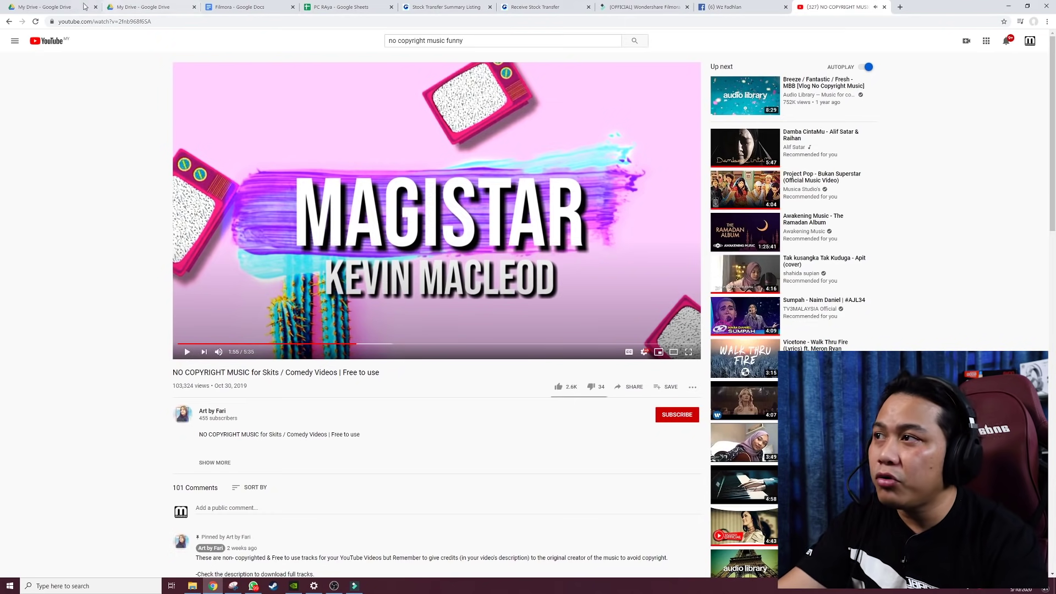
# - Open the video on yout.com by removing "ube" from its address, and cancel saving the MP3 file
pyautogui.click(68, 25)
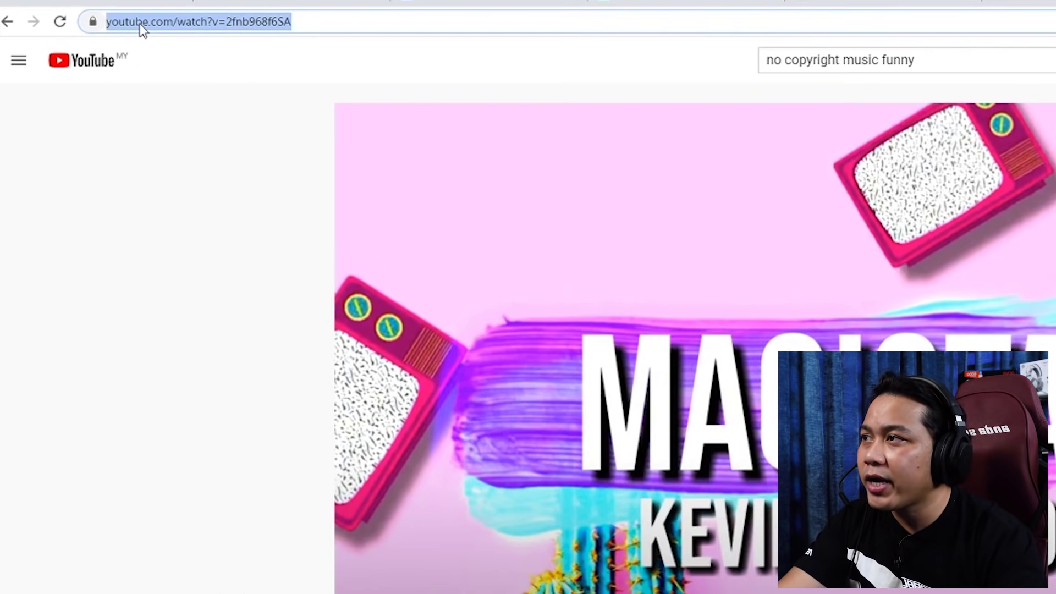
pyautogui.click(140, 24)
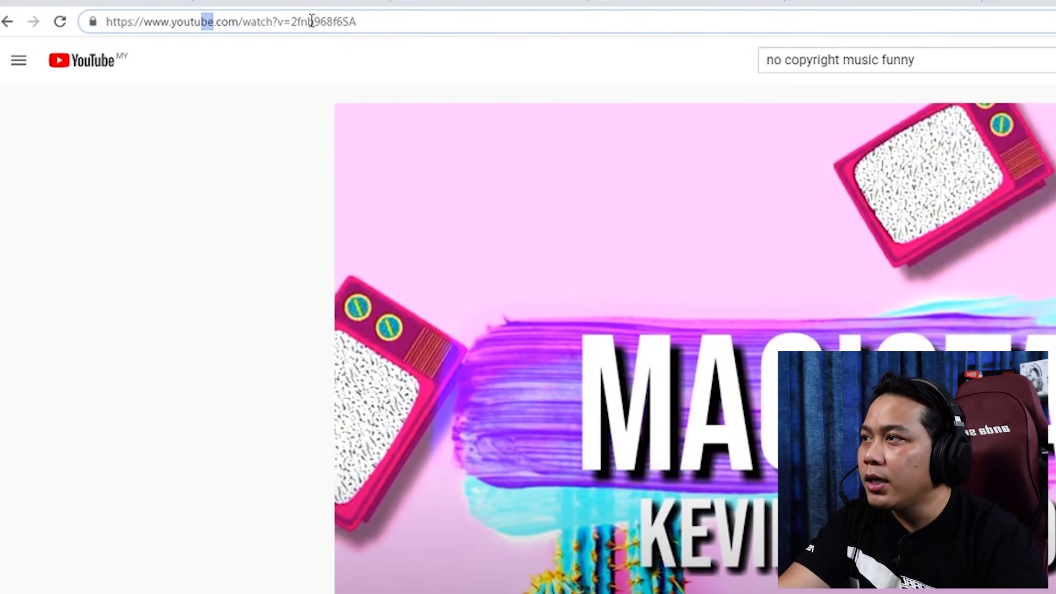
pyautogui.press('BackSpace')
pyautogui.press('BackSpace')
pyautogui.press('Return')
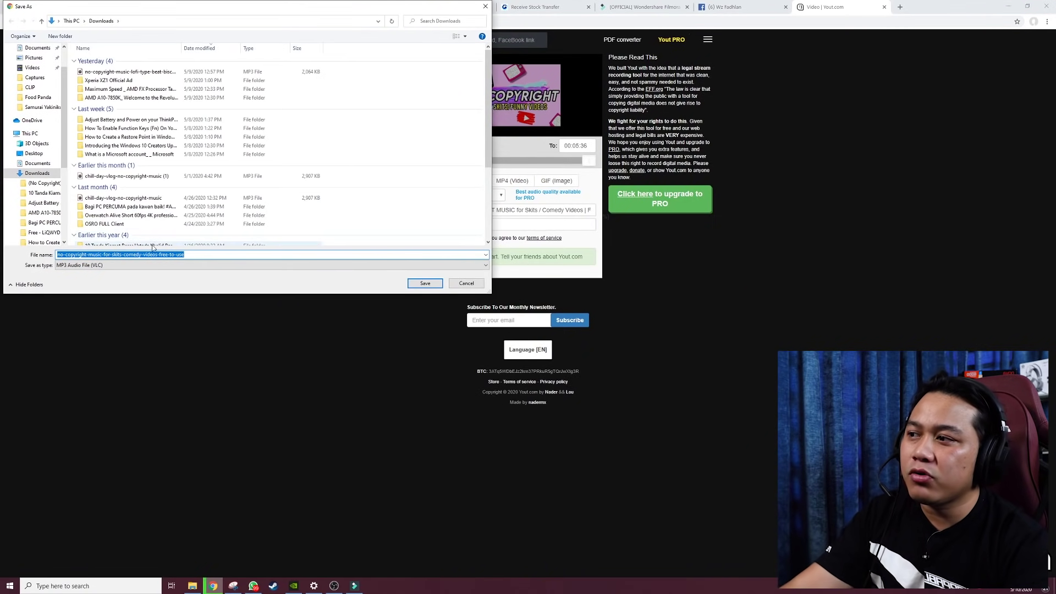
pyautogui.click(482, 285)
# - Switch back to Filmora and import the monroe audio file from the Desktop into My Music
pyautogui.click(355, 586)
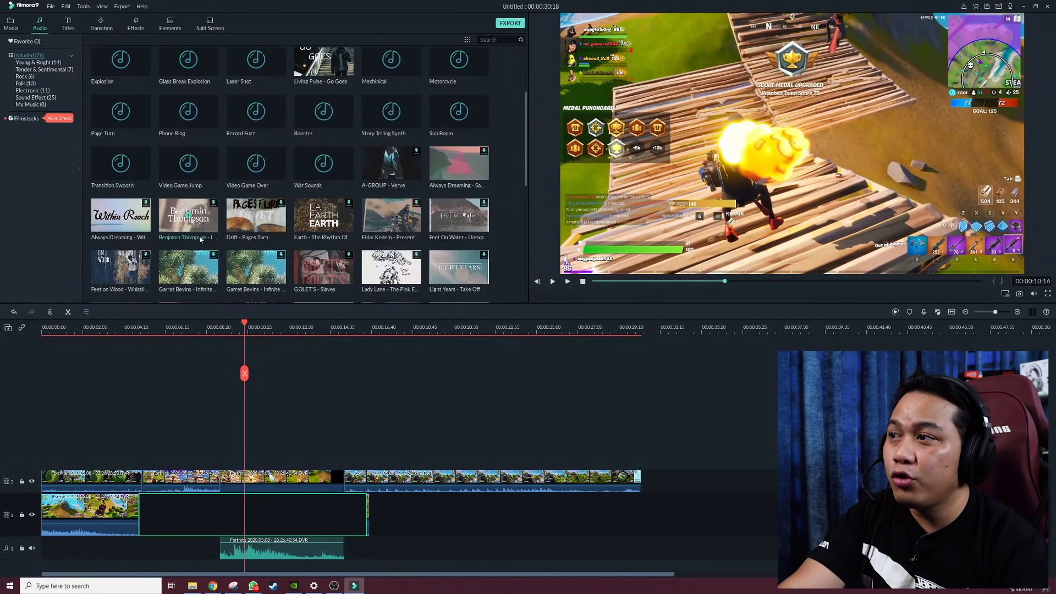
pyautogui.click(502, 63)
pyautogui.scroll(3, 319, 172)
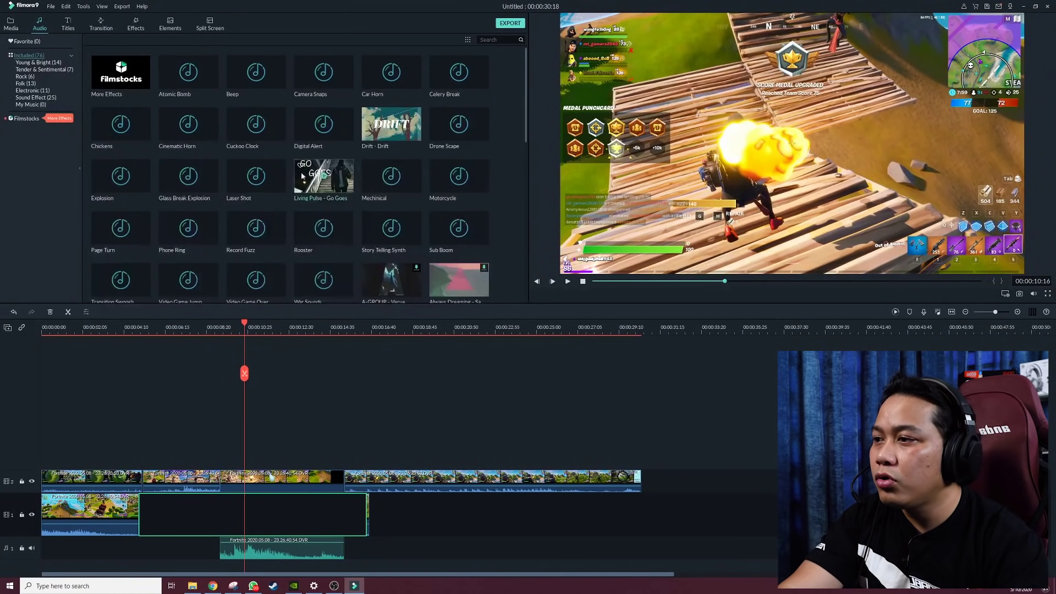
pyautogui.click(39, 106)
pyautogui.rightClick(209, 104)
pyautogui.click(386, 198)
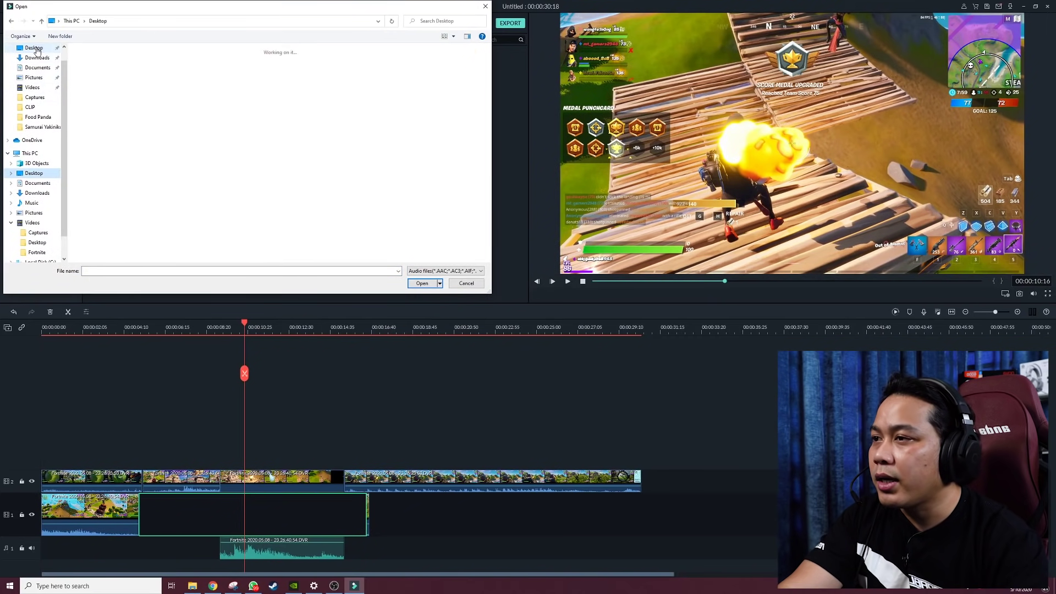
pyautogui.doubleClick(427, 110)
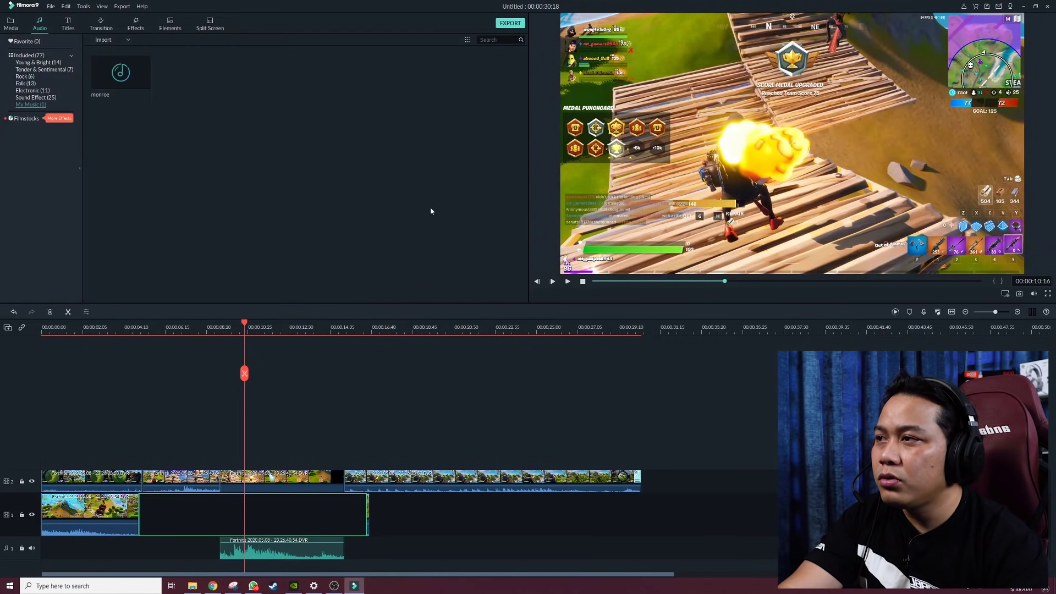
# - Place the monroe music on its own audio track beneath the detached Fortnite audio, starting shortly after the 6-second mark
pyautogui.moveTo(194, 160); pyautogui.dragTo(348, 540)
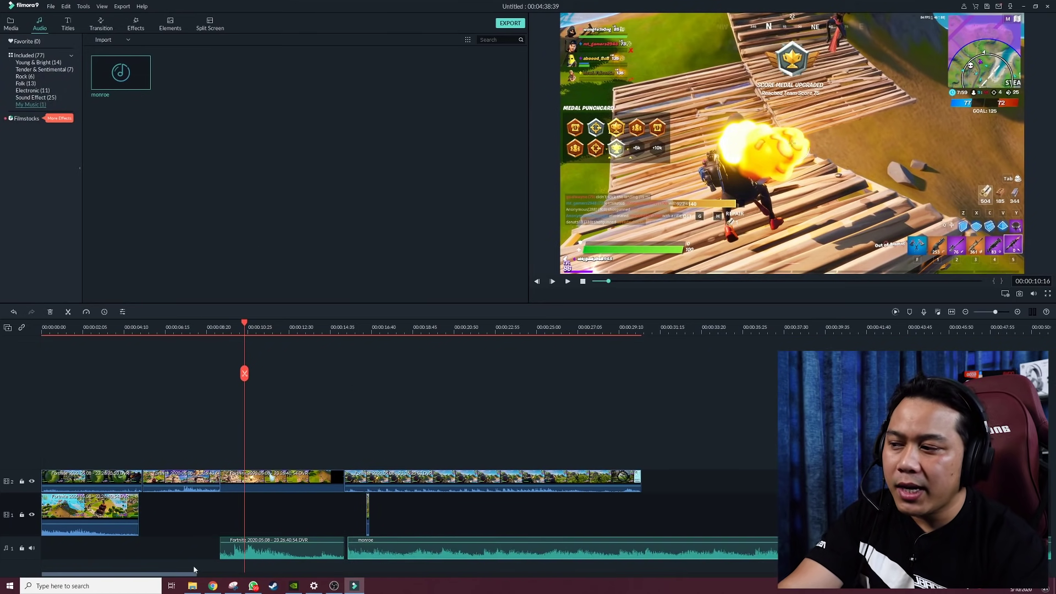
pyautogui.moveTo(384, 553)
pyautogui.mouseDown()
pyautogui.moveTo(380, 572)
pyautogui.moveTo(376, 560)
pyautogui.mouseUp()
pyautogui.moveTo(255, 557); pyautogui.dragTo(225, 557)
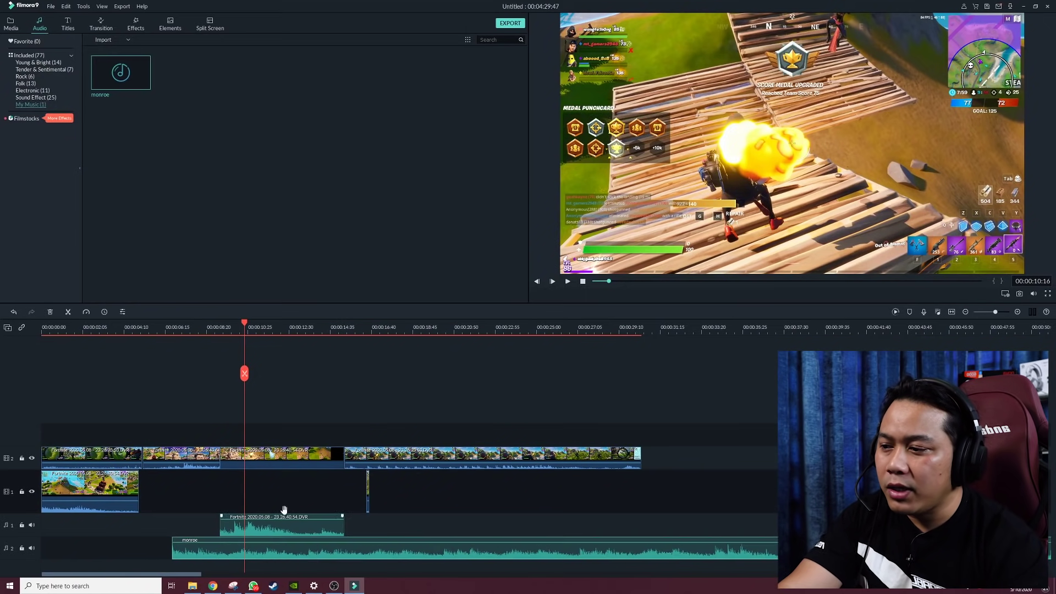
# - Lower the detached Fortnite audio's volume, auditioning it at -23.17 dB and raising it somewhat from there
pyautogui.click(258, 525)
pyautogui.press('space')
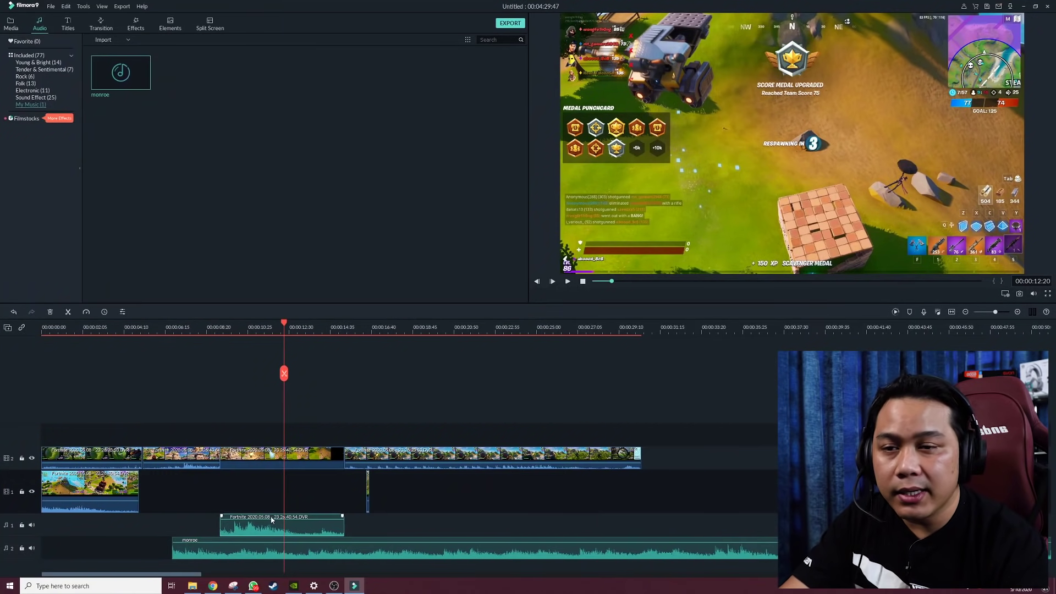
pyautogui.doubleClick(269, 528)
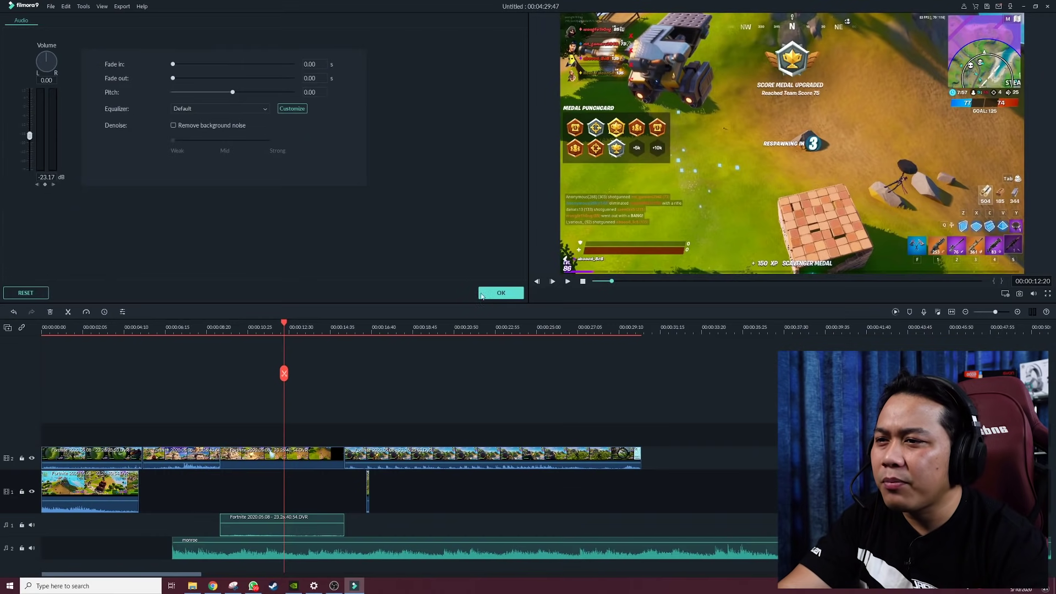
pyautogui.click(500, 294)
pyautogui.press('space')
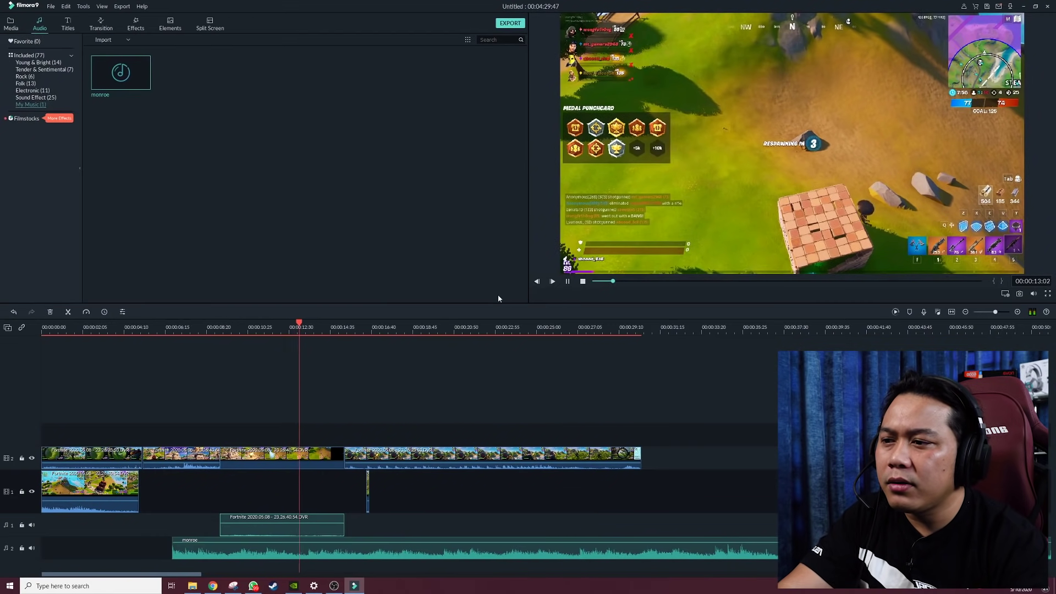
pyautogui.press('space')
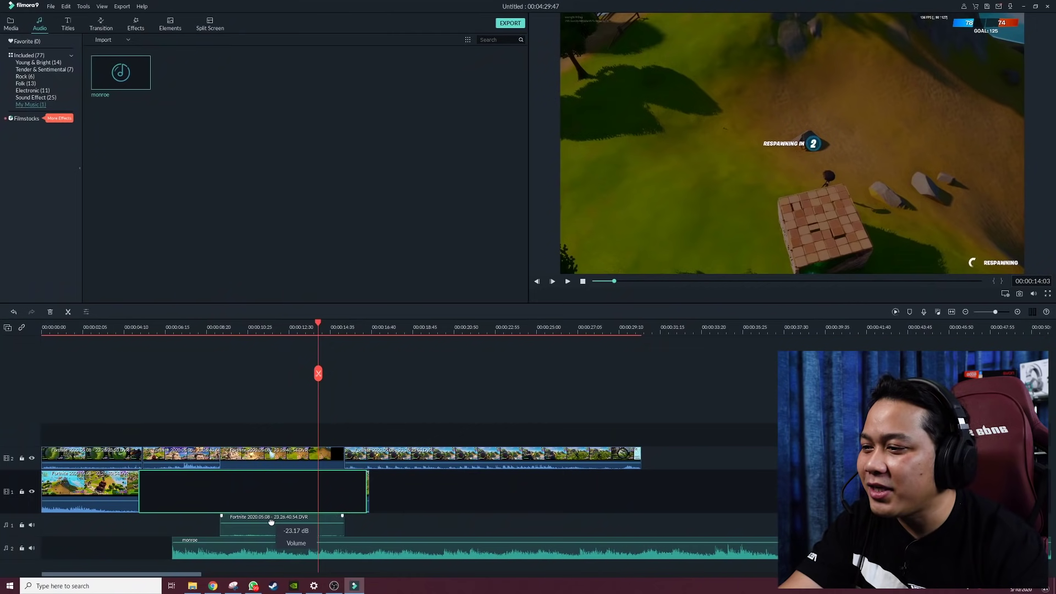
pyautogui.doubleClick(267, 533)
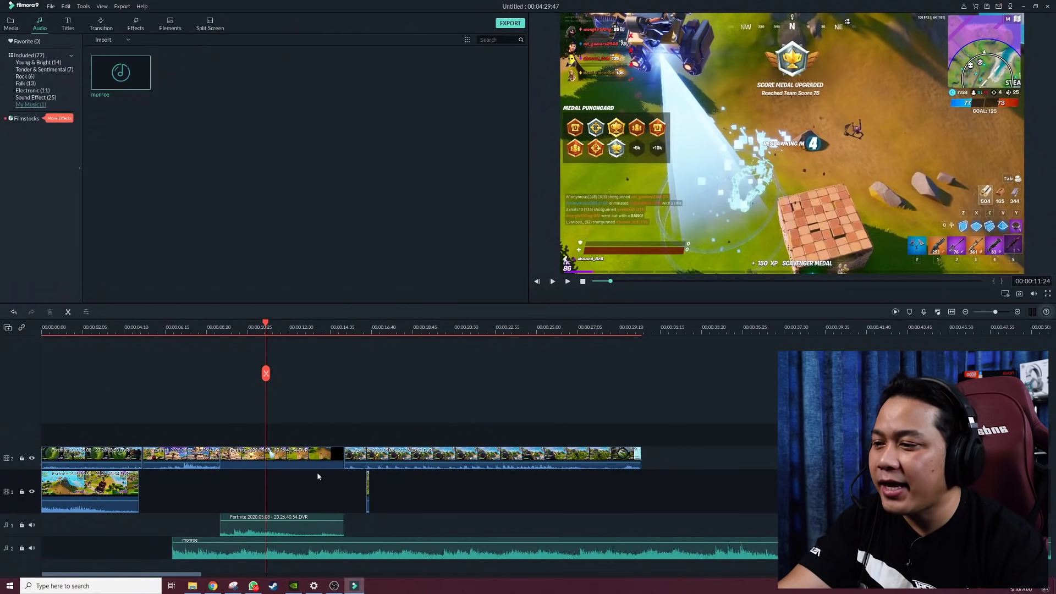
pyautogui.click(289, 550)
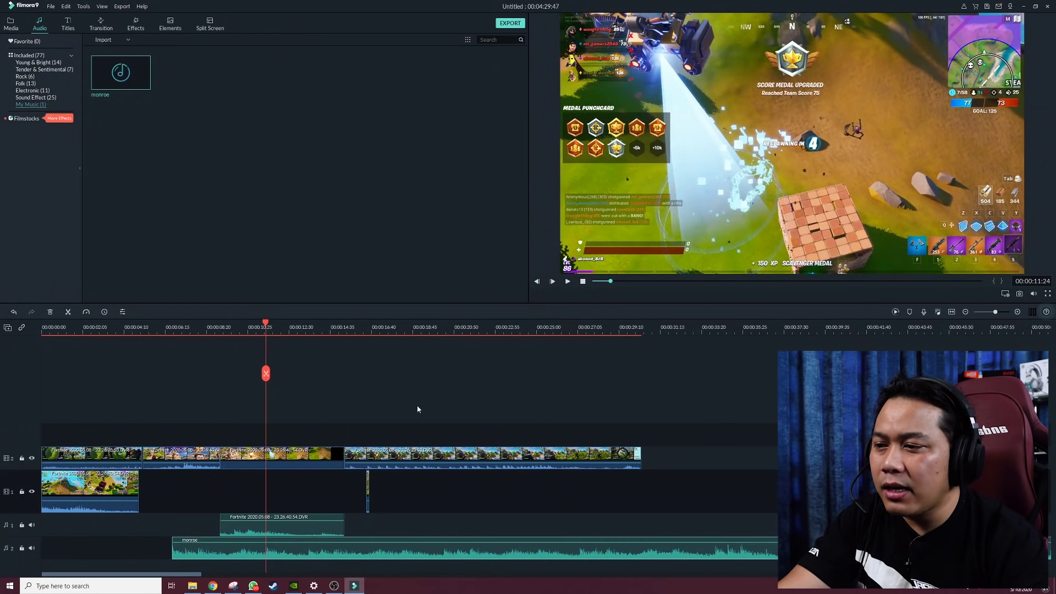
# - Set the preview's playback quality to 1/16 and play the gameplay from about 00:00:17:41
pyautogui.click(379, 333)
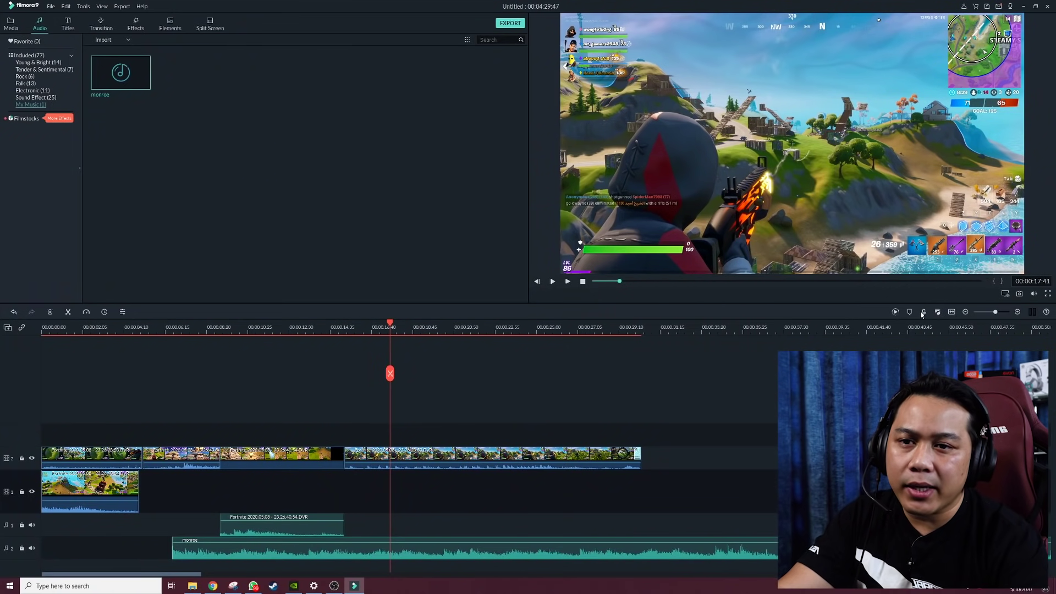
pyautogui.click(478, 394)
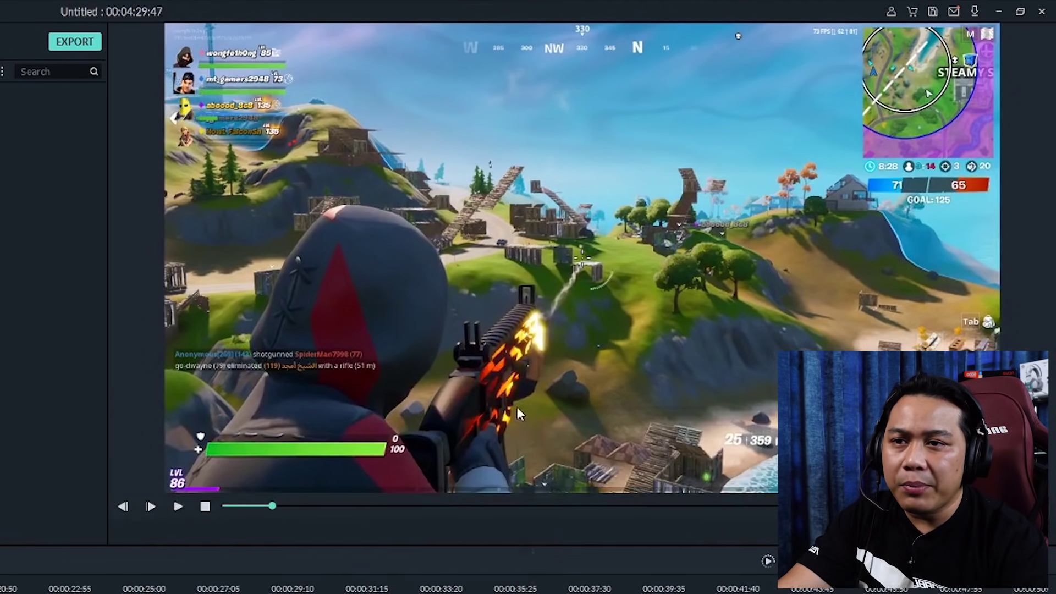
pyautogui.rightClick(756, 227)
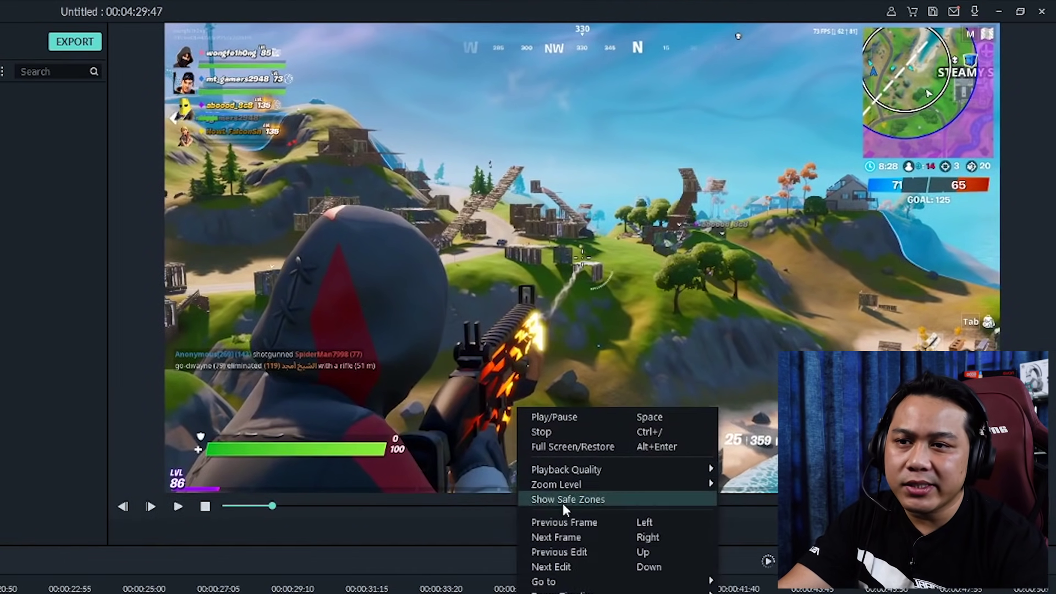
pyautogui.moveTo(605, 467)
pyautogui.click(739, 533)
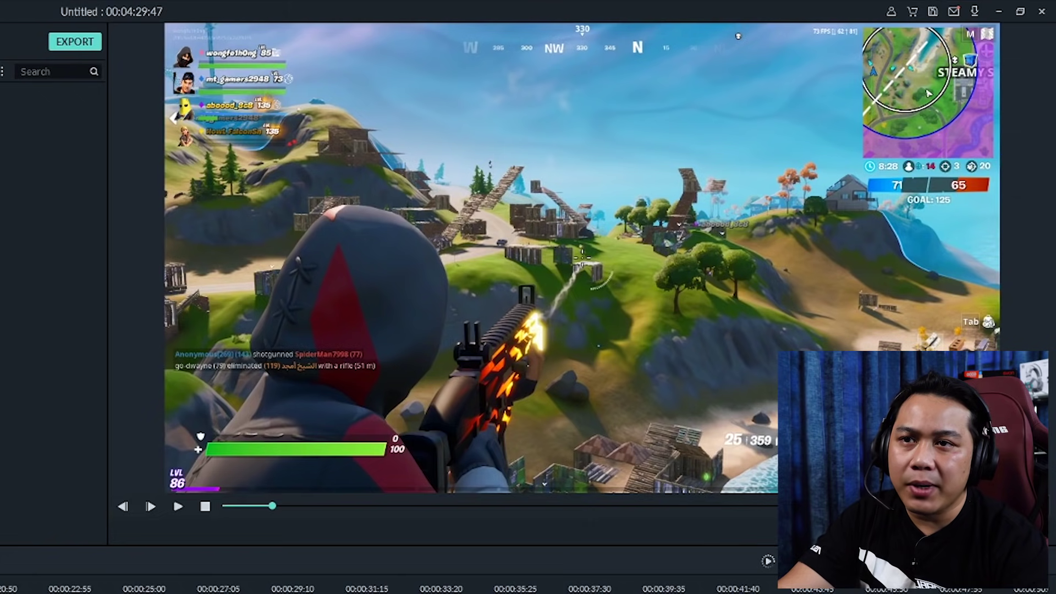
pyautogui.press('space')
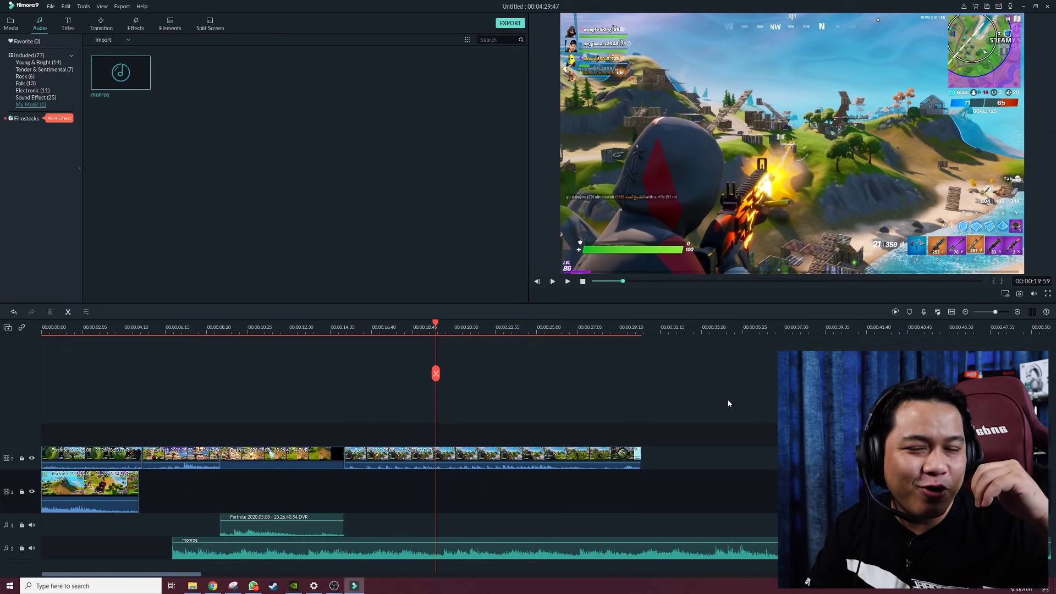
# - Set the preview's playback quality to 1/2
pyautogui.rightClick(721, 232)
pyautogui.moveTo(819, 265)
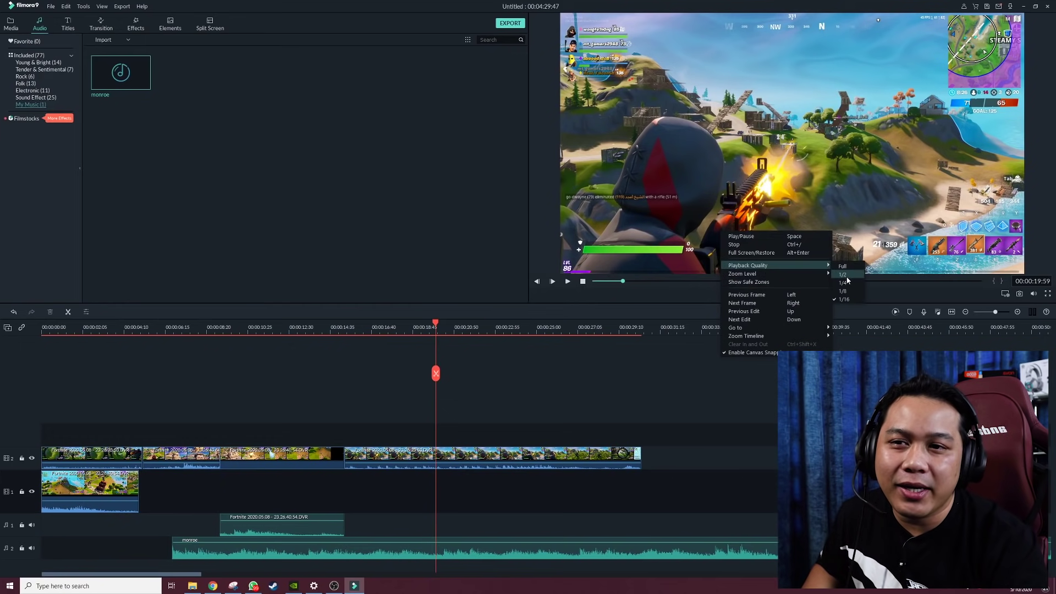
pyautogui.click(849, 275)
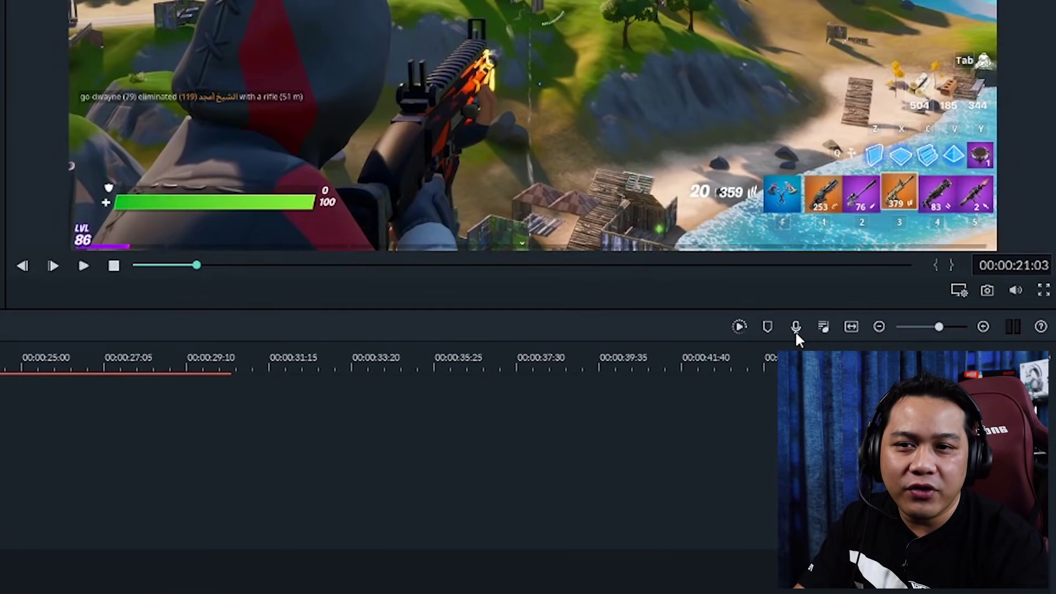
# - Record a voice-over with the headset microphone, starting at 00:00:21:03 with Mute enabled
pyautogui.click(923, 316)
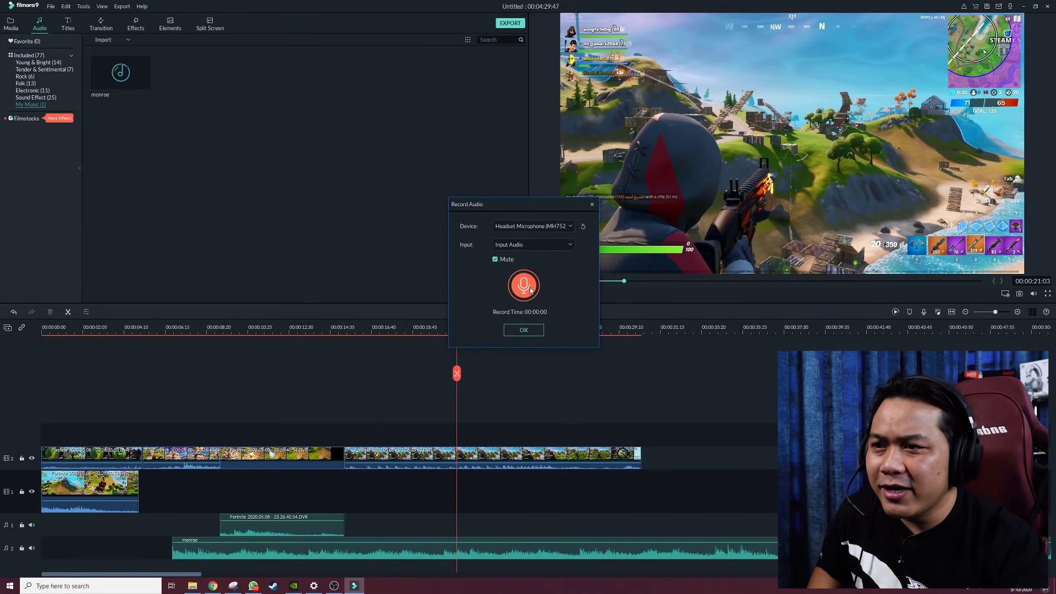
pyautogui.click(530, 289)
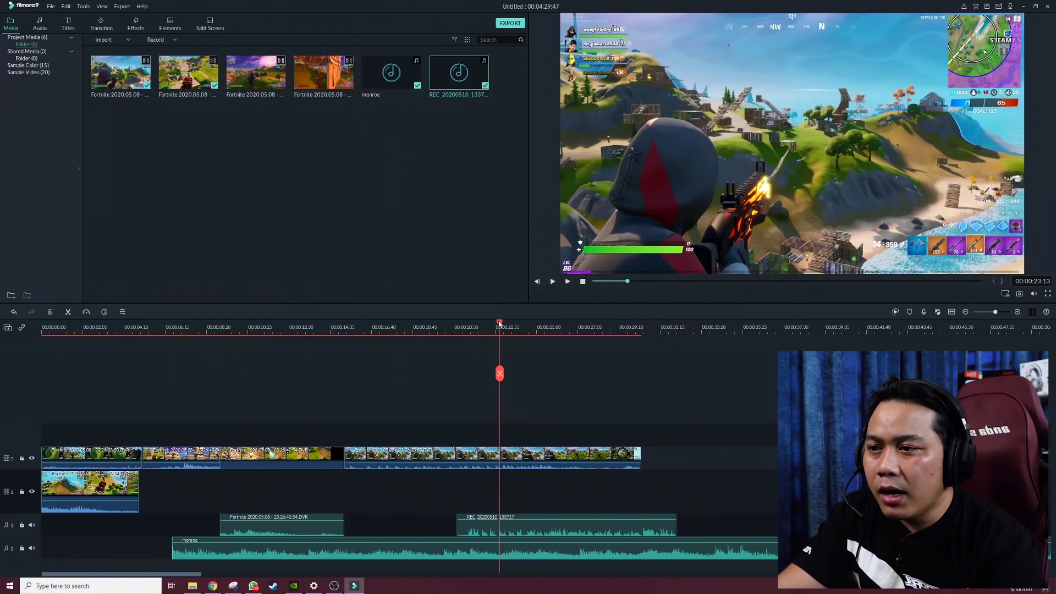
# - Split the monroe music at the start of the voice-over recording, at 00:00:20:58
pyautogui.moveTo(500, 322); pyautogui.dragTo(457, 321)
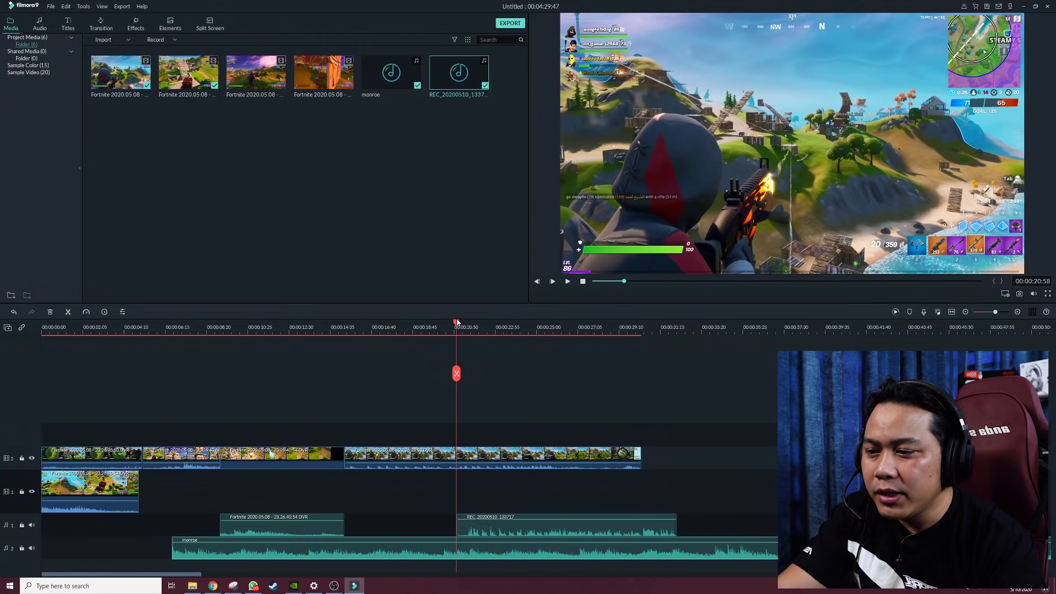
pyautogui.rightClick(462, 546)
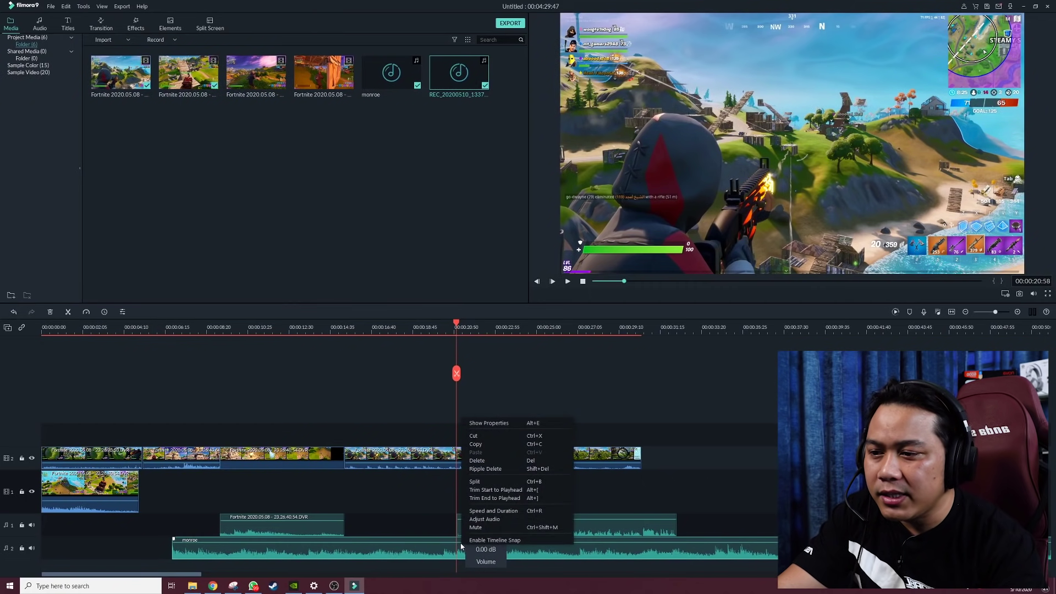
pyautogui.click(457, 548)
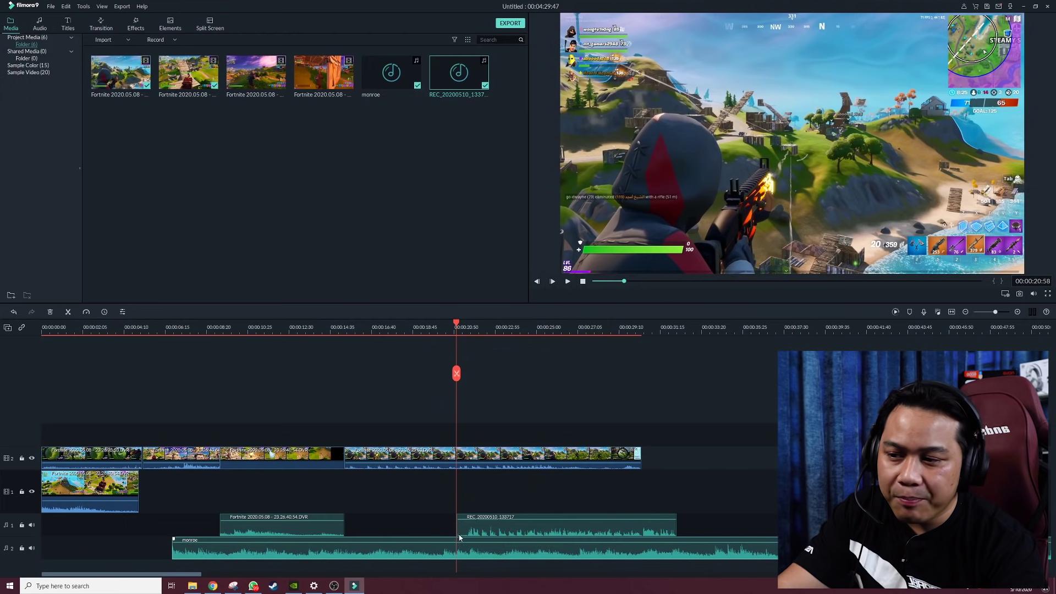
pyautogui.moveTo(510, 517)
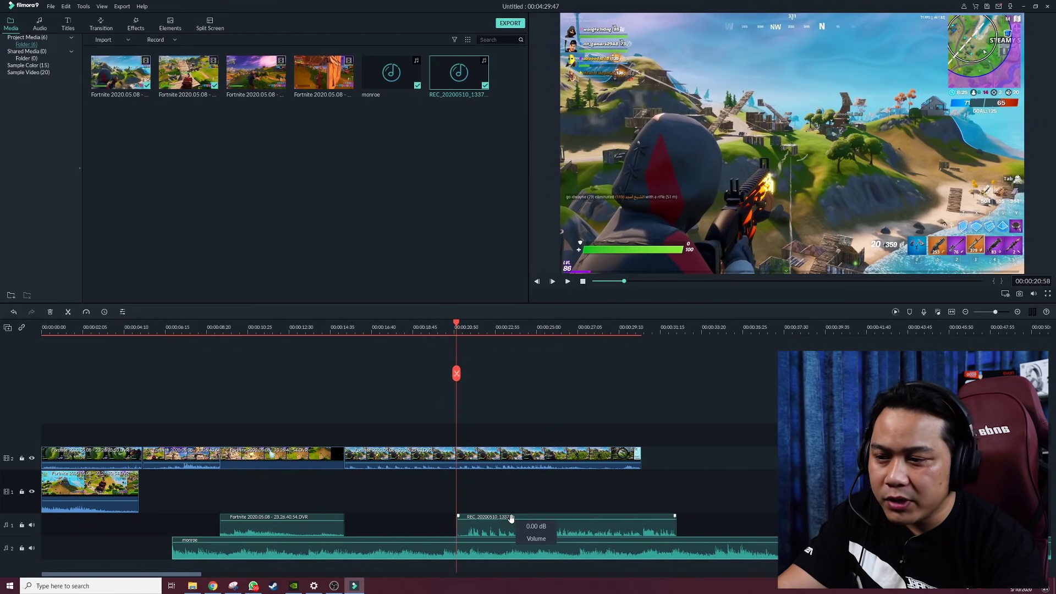
pyautogui.rightClick(456, 551)
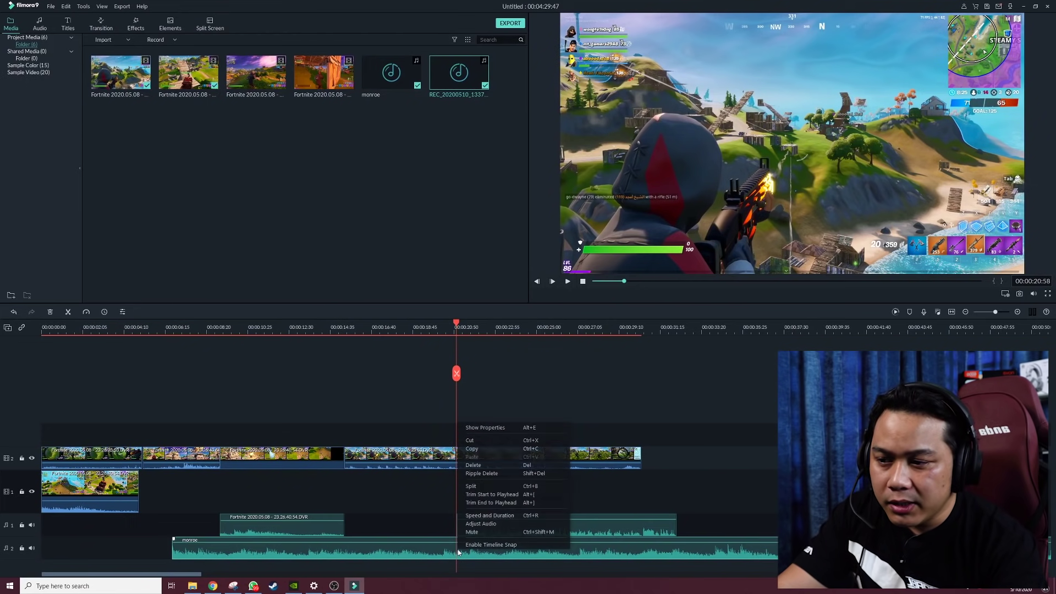
pyautogui.click(512, 486)
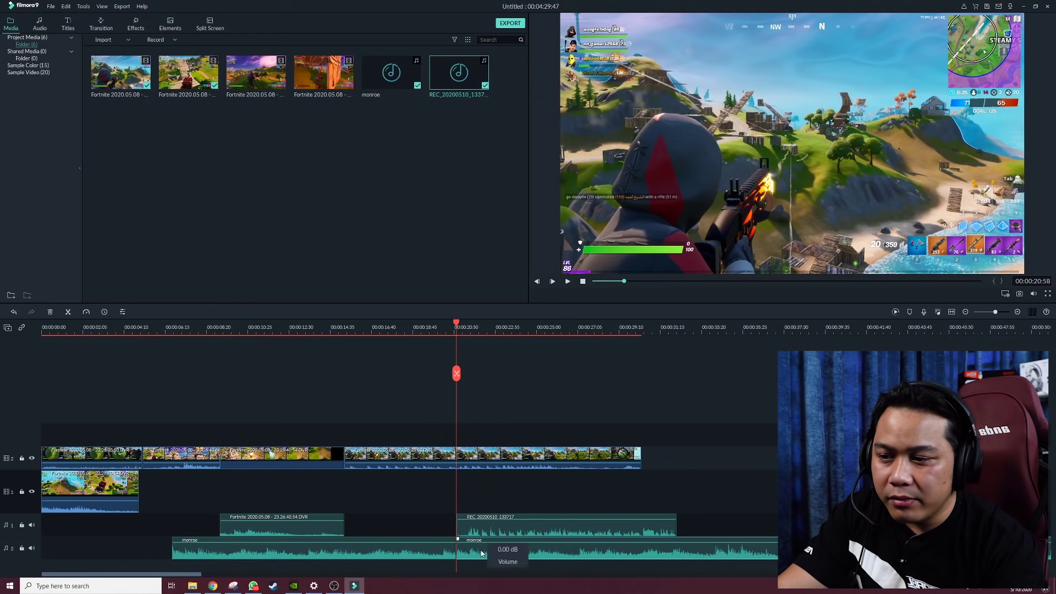
# - Lower the volume of the monroe segment under the voice-over to -10.97 dB, auditioning -7.24 dB first
pyautogui.moveTo(488, 552); pyautogui.dragTo(507, 555)
pyautogui.rightClick(510, 556)
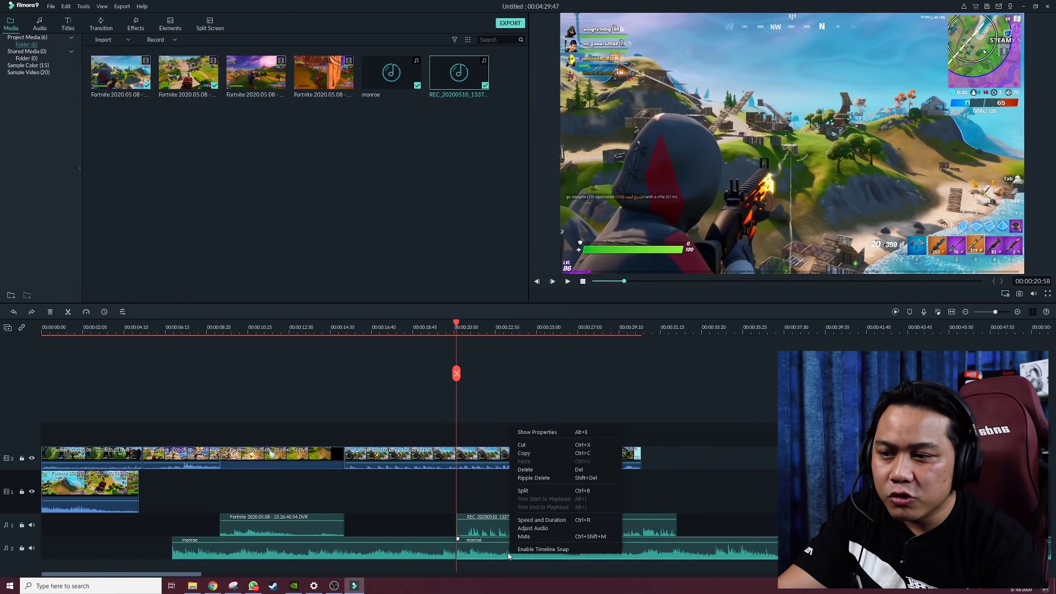
pyautogui.doubleClick(496, 552)
pyautogui.moveTo(29, 108); pyautogui.dragTo(31, 121)
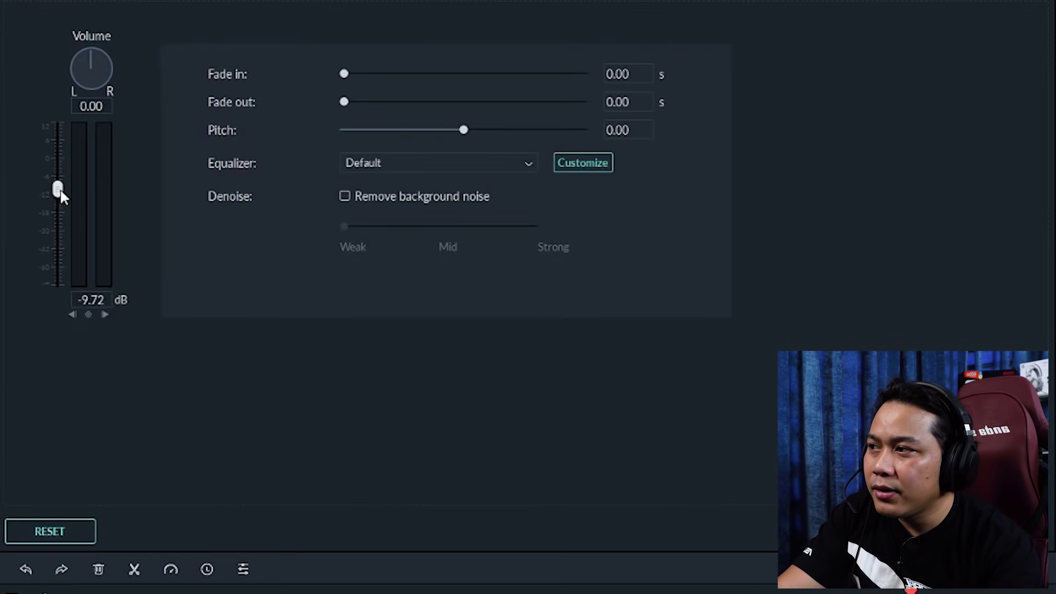
pyautogui.moveTo(60, 194); pyautogui.dragTo(60, 187)
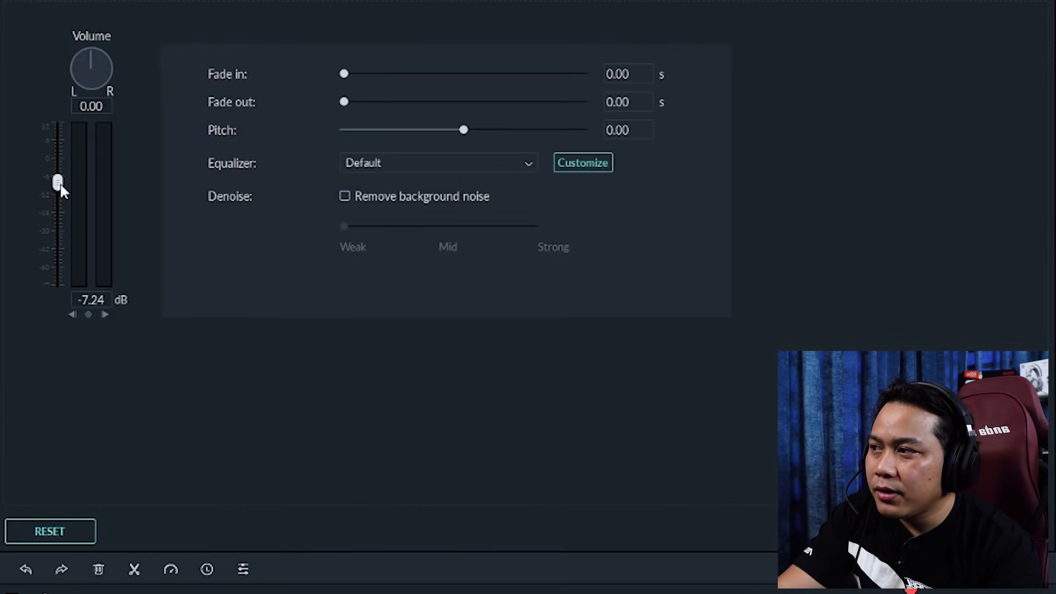
pyautogui.click(1003, 531)
pyautogui.press('space')
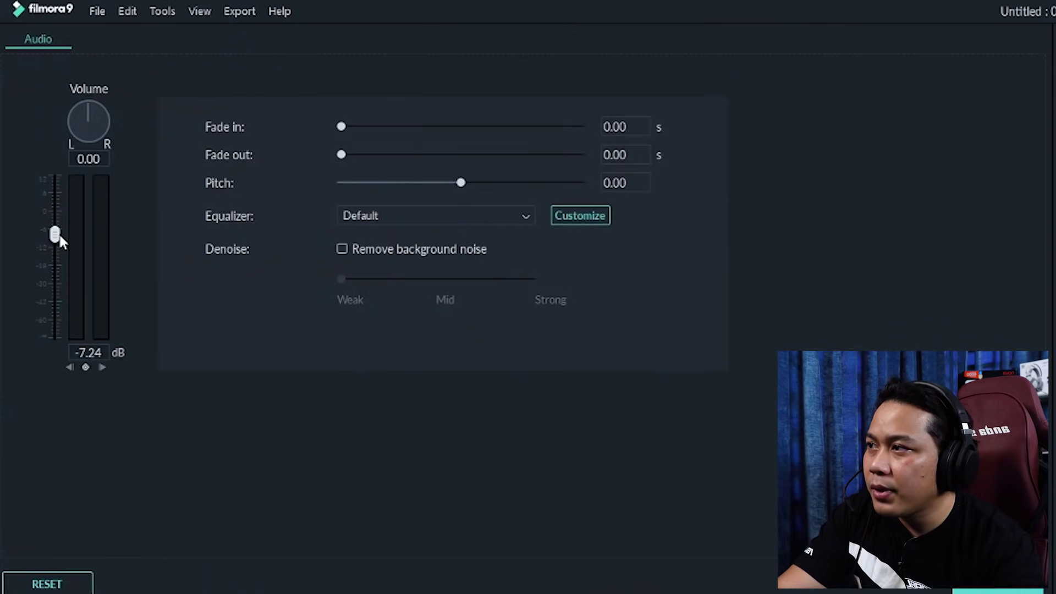
pyautogui.moveTo(57, 235); pyautogui.dragTo(59, 245)
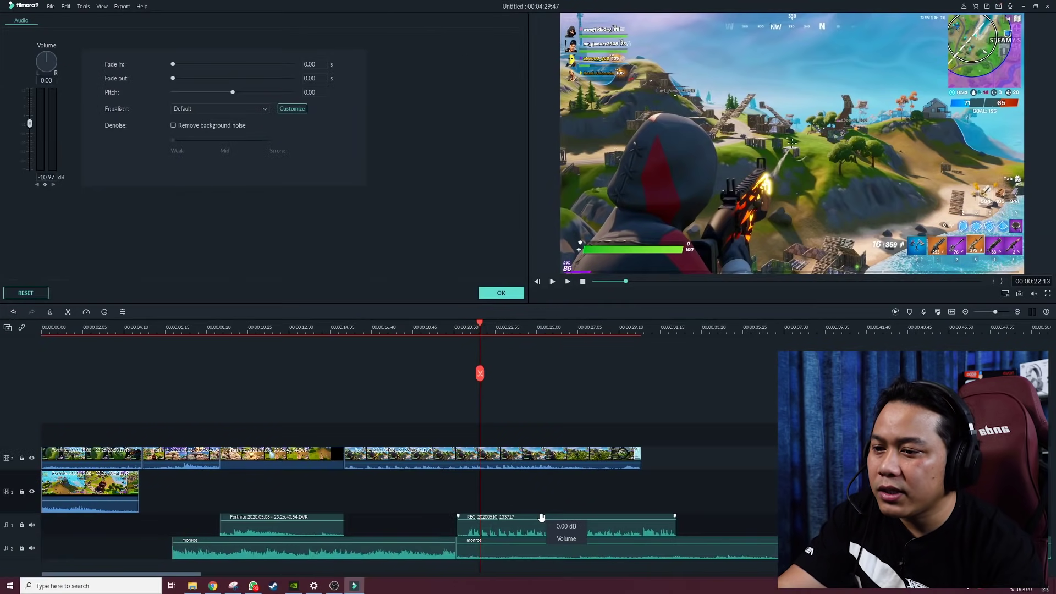
# - Raise the voice-over recording's volume to 3.62 dB and play the mix
pyautogui.click(535, 531)
pyautogui.moveTo(29, 109); pyautogui.dragTo(29, 105)
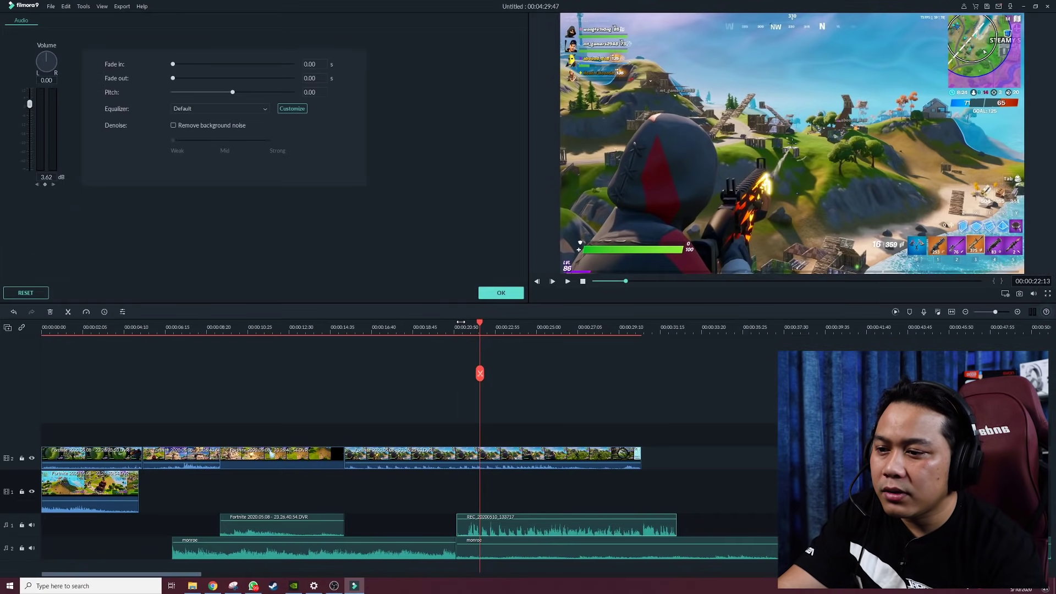
pyautogui.press('space')
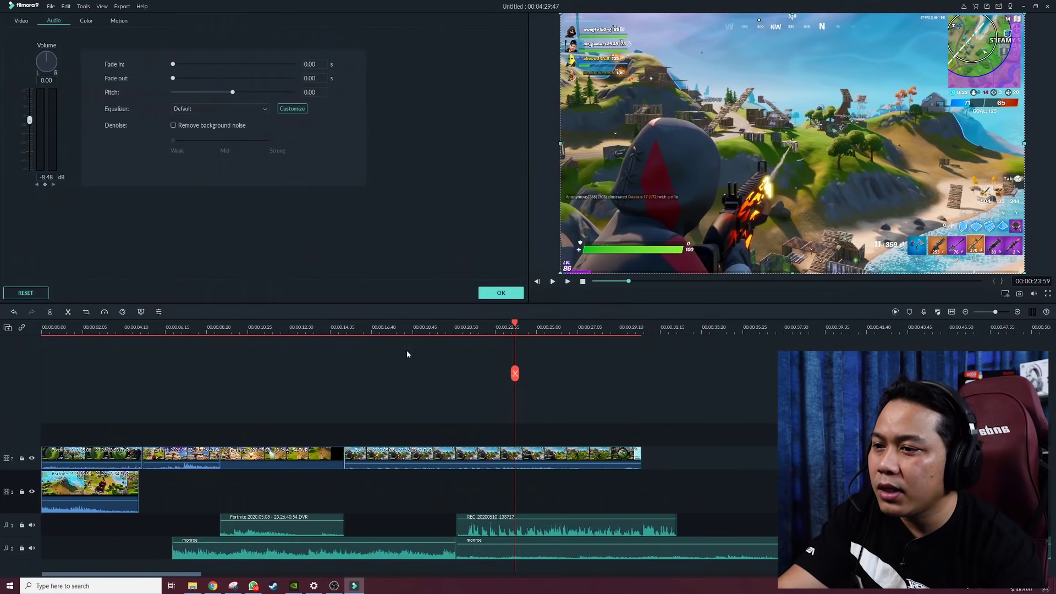
# - Play the mix from the start of the voice-over to check the balance of voice, music and gameplay audio
pyautogui.click(457, 327)
pyautogui.press('space')
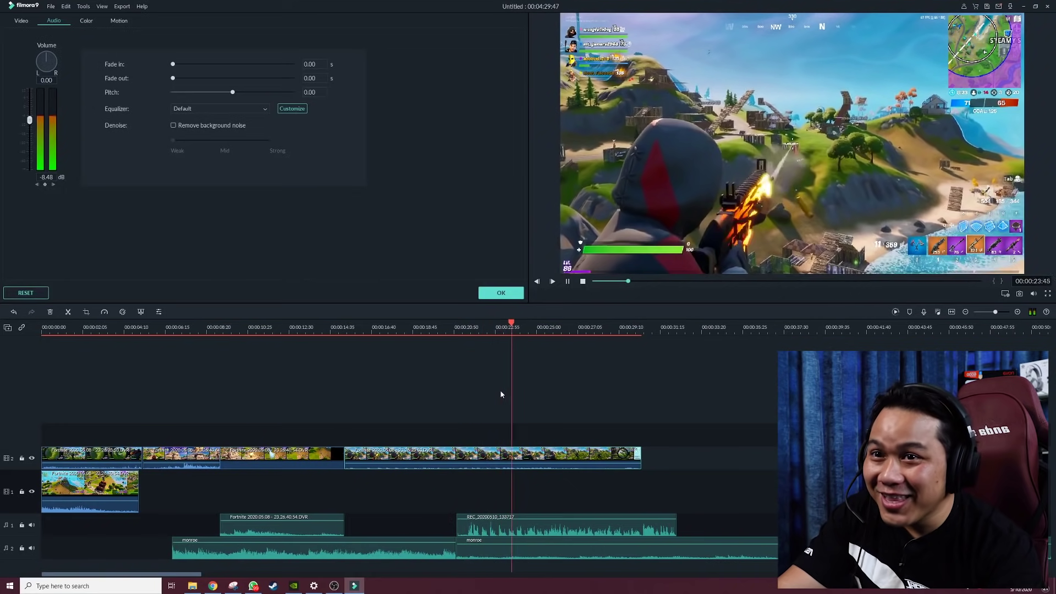
pyautogui.press('space')
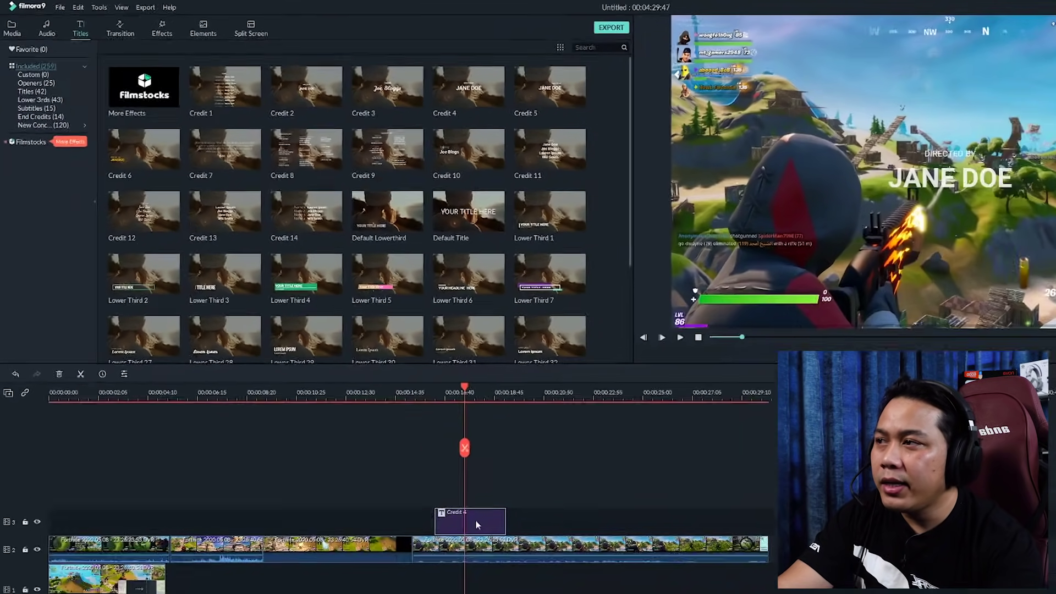
# - Replace the Credit 4 title's text with FORNITE and the creator's name on two lines, in the Segoe UI Black font
pyautogui.doubleClick(398, 437)
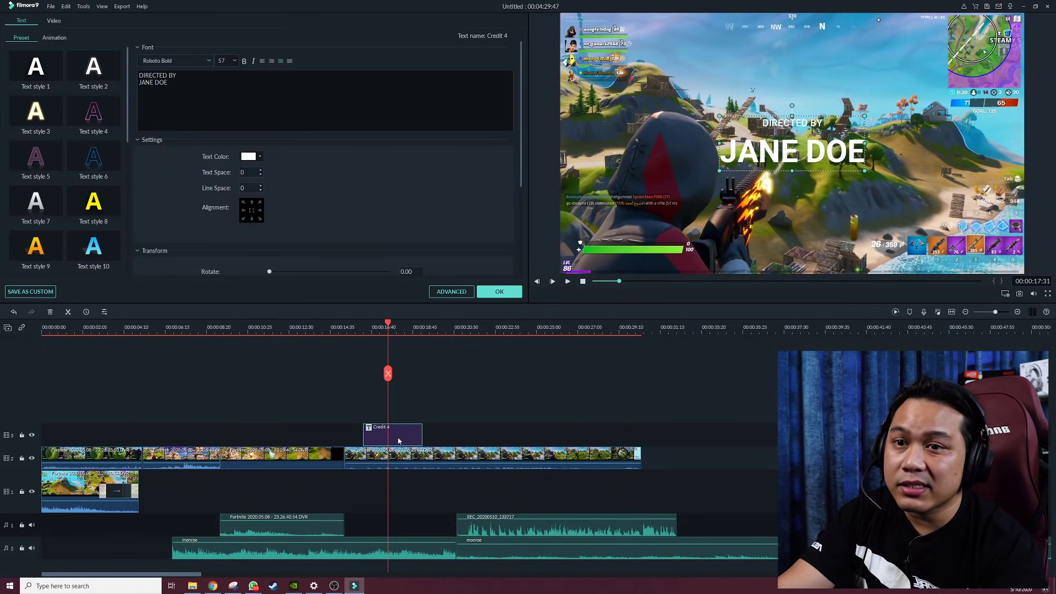
pyautogui.hotkey('ctrl', 'a')
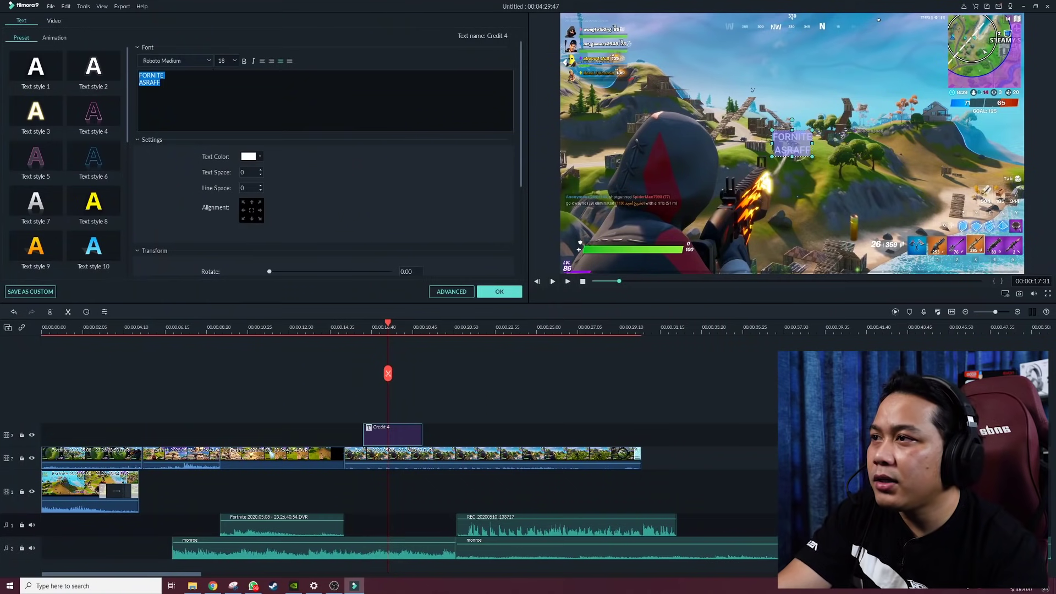
pyautogui.click(207, 61)
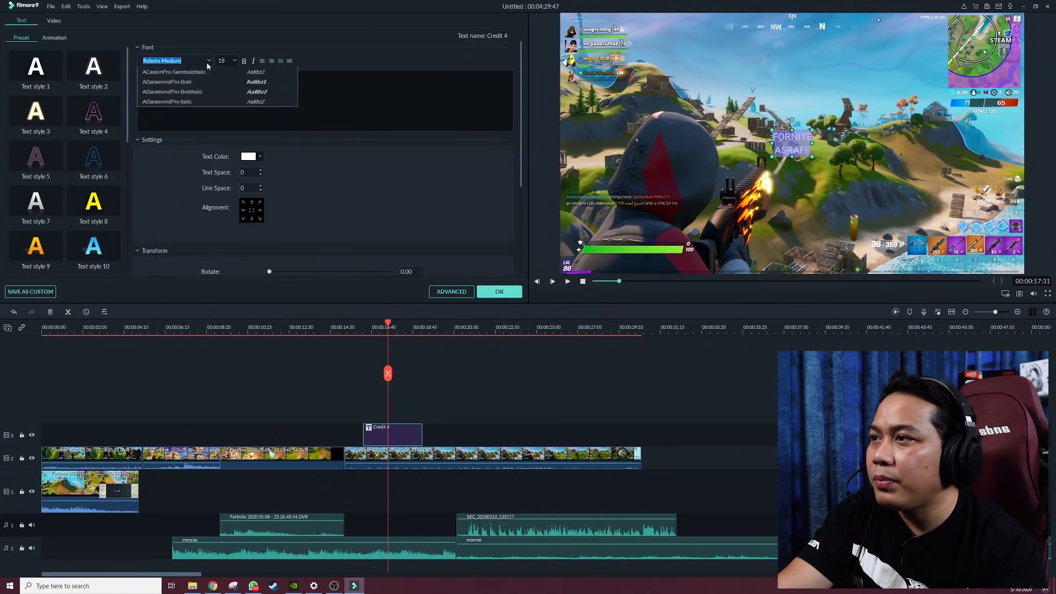
pyautogui.scroll(-4, 201, 94)
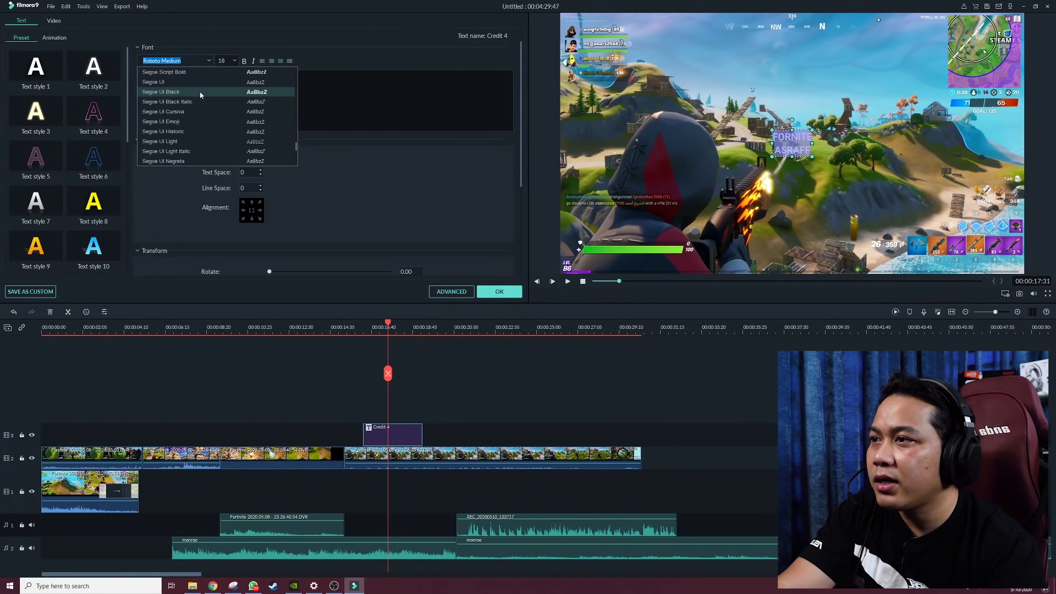
pyautogui.click(200, 91)
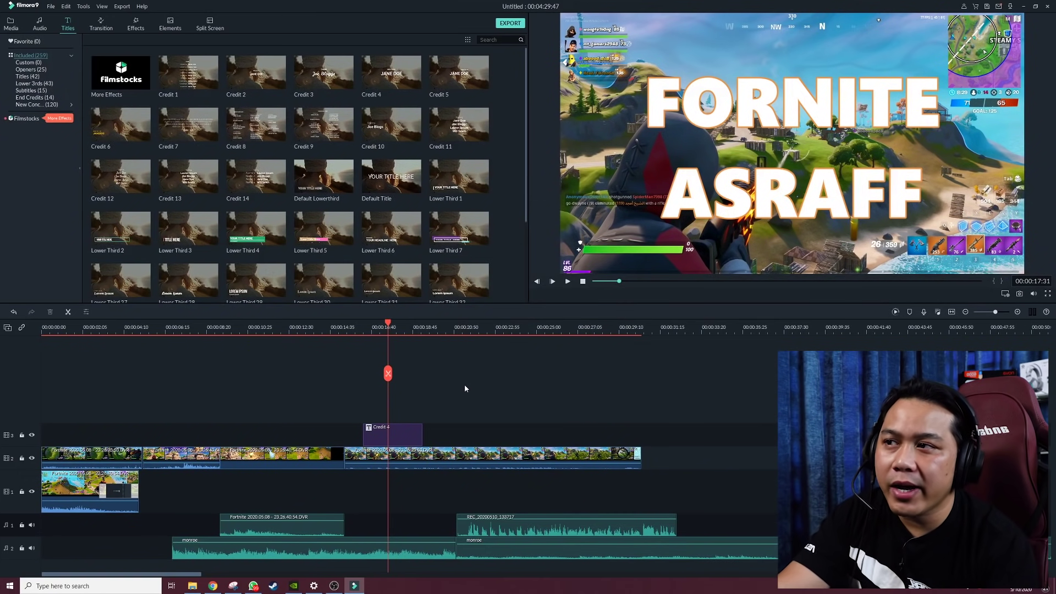
# - Place the New LowerThirds 8 title on video track 5, above the Credit 9 title, and check its look over the gameplay
pyautogui.moveTo(389, 280); pyautogui.dragTo(449, 415)
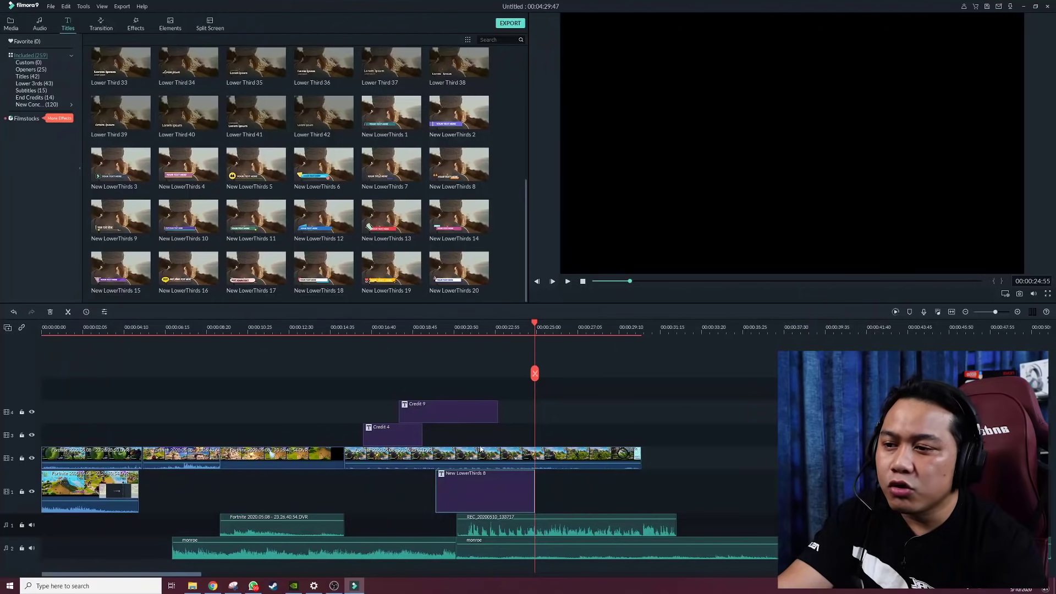
pyautogui.moveTo(499, 491); pyautogui.dragTo(486, 389)
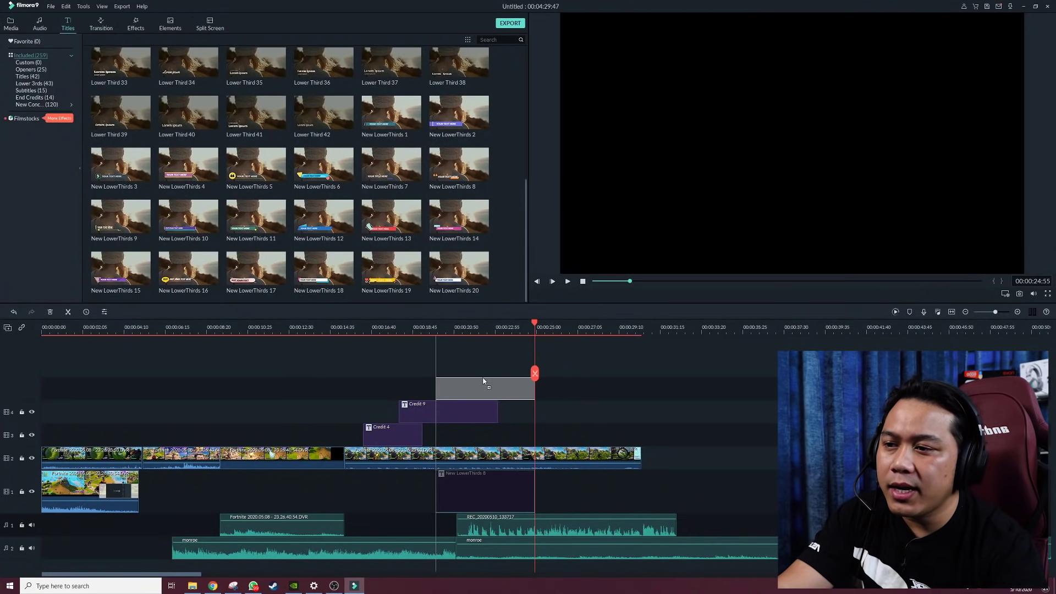
pyautogui.moveTo(465, 330); pyautogui.dragTo(464, 330)
pyautogui.click(465, 328)
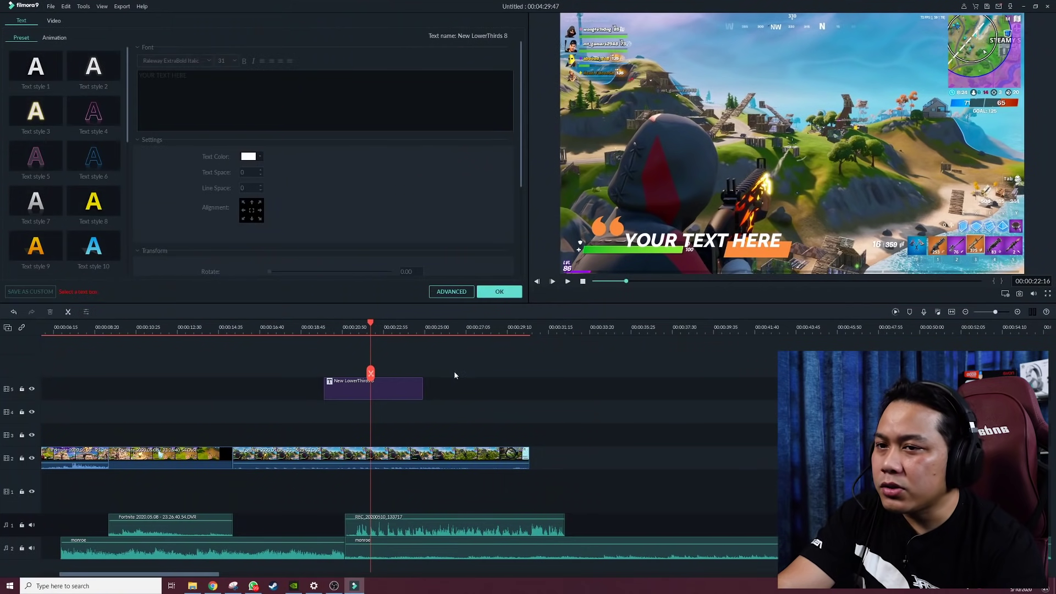
pyautogui.click(420, 372)
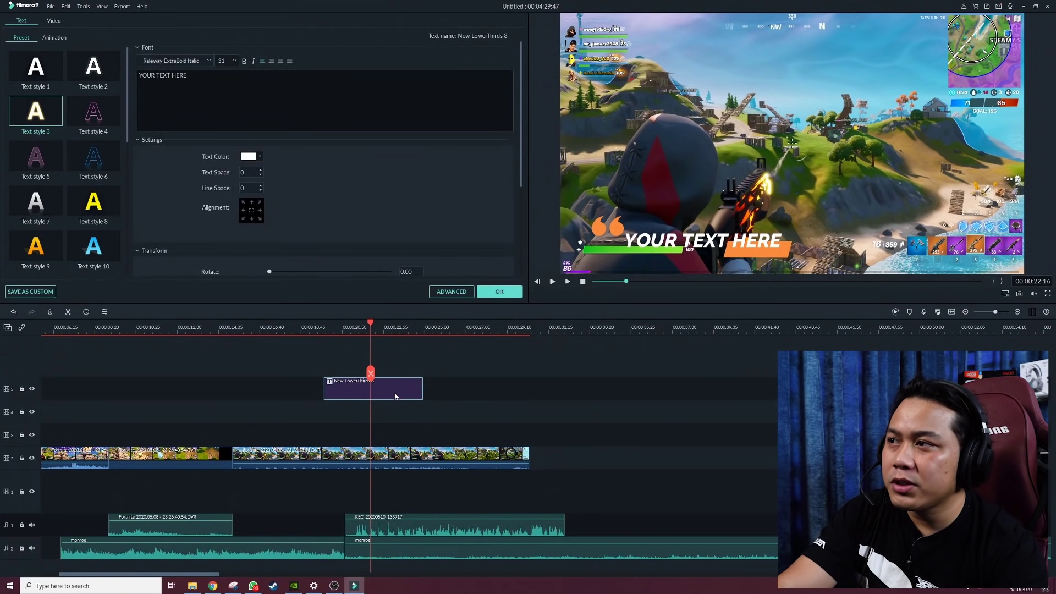
pyautogui.click(495, 295)
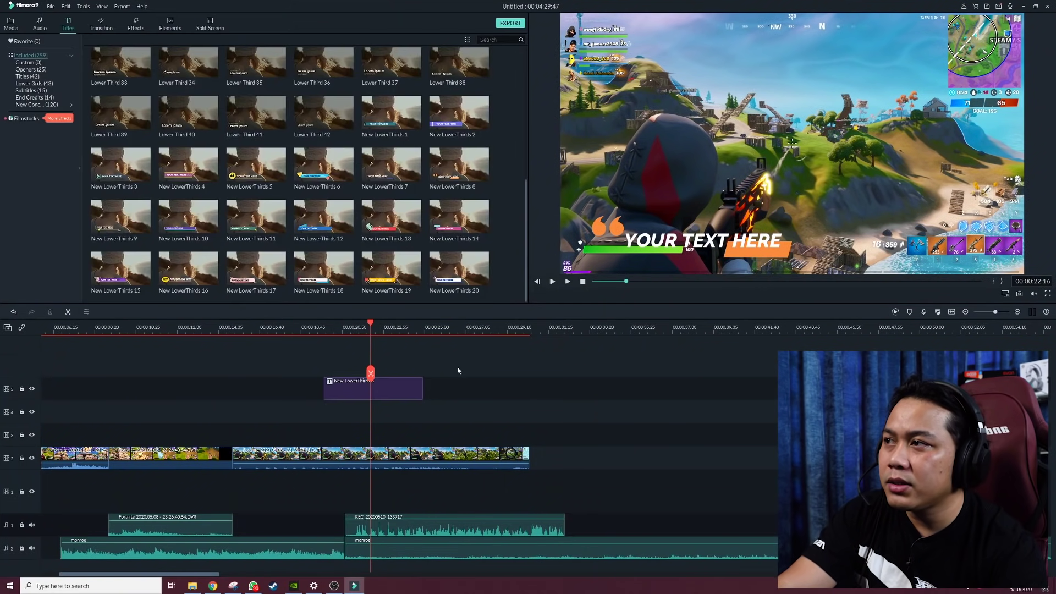
# - Scale the New LowerThirds 8 title to 60.69%, position it at X -277 and Y 6, and play it from its start
pyautogui.doubleClick(387, 392)
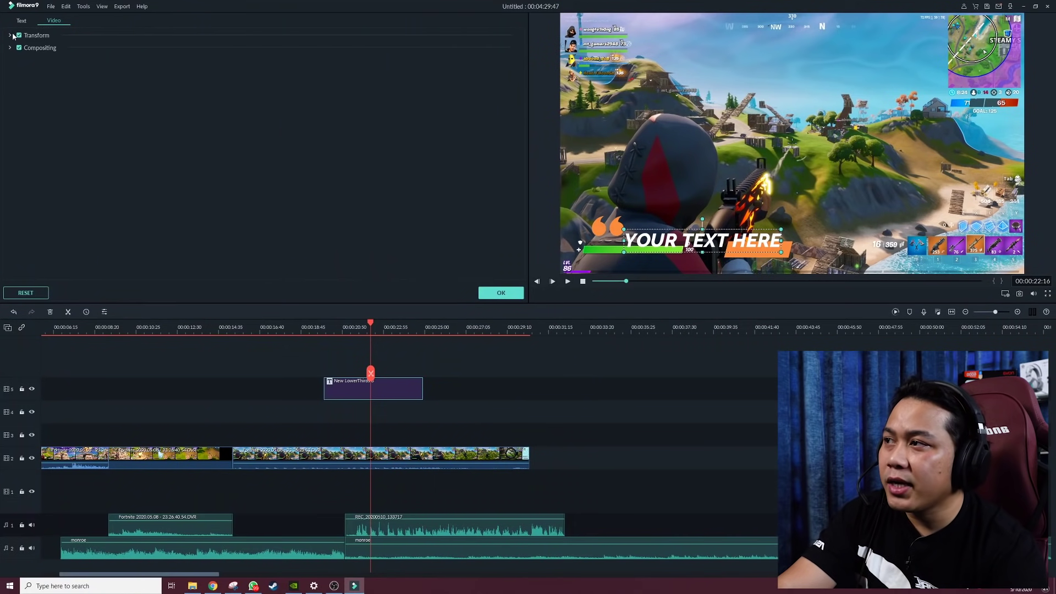
pyautogui.click(11, 35)
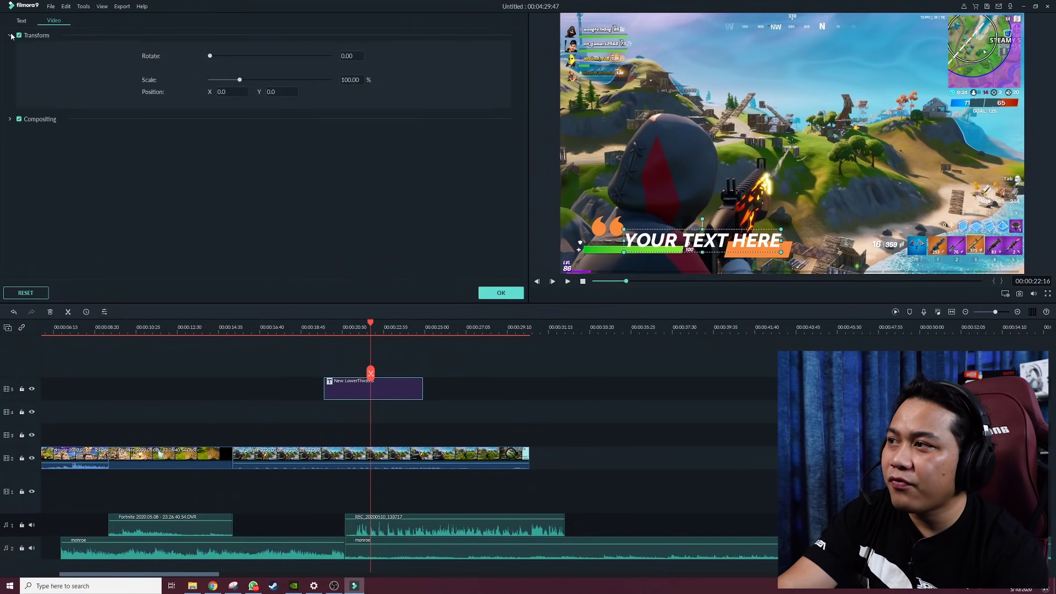
pyautogui.moveTo(240, 83); pyautogui.dragTo(229, 82)
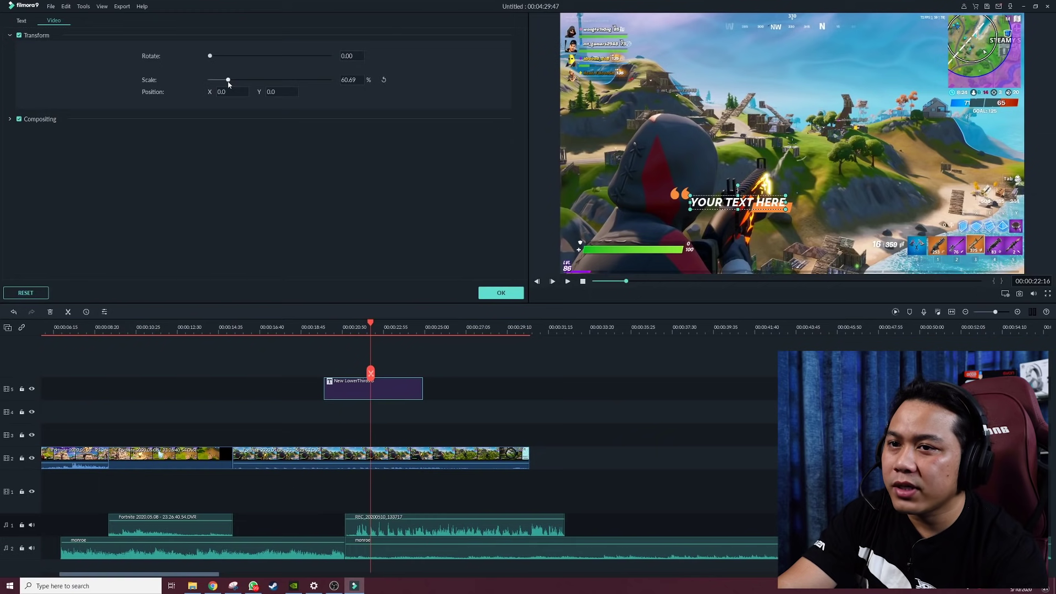
pyautogui.moveTo(236, 92); pyautogui.dragTo(218, 92)
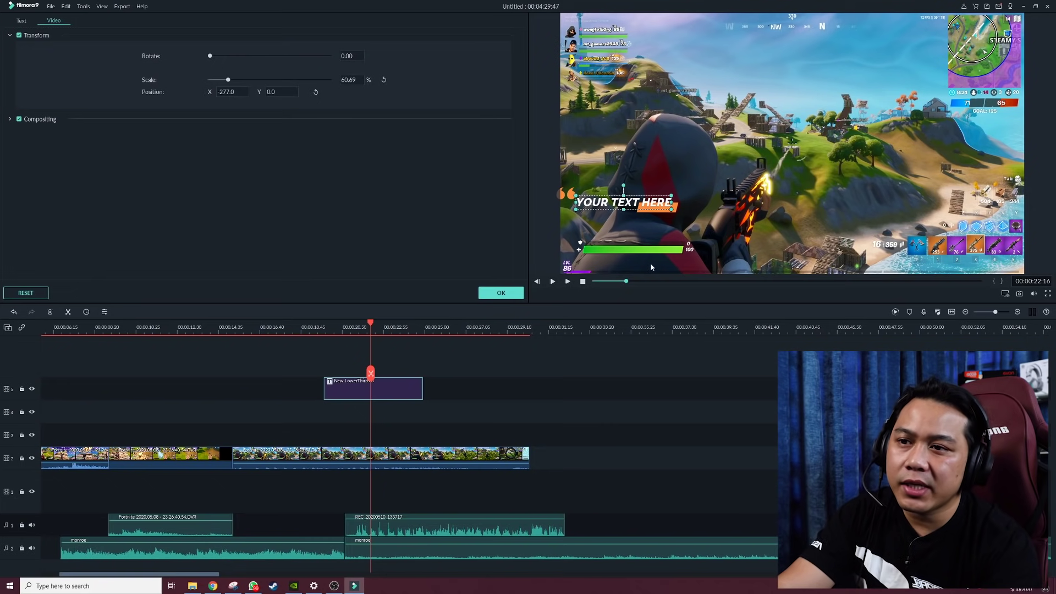
pyautogui.moveTo(297, 93); pyautogui.dragTo(268, 91)
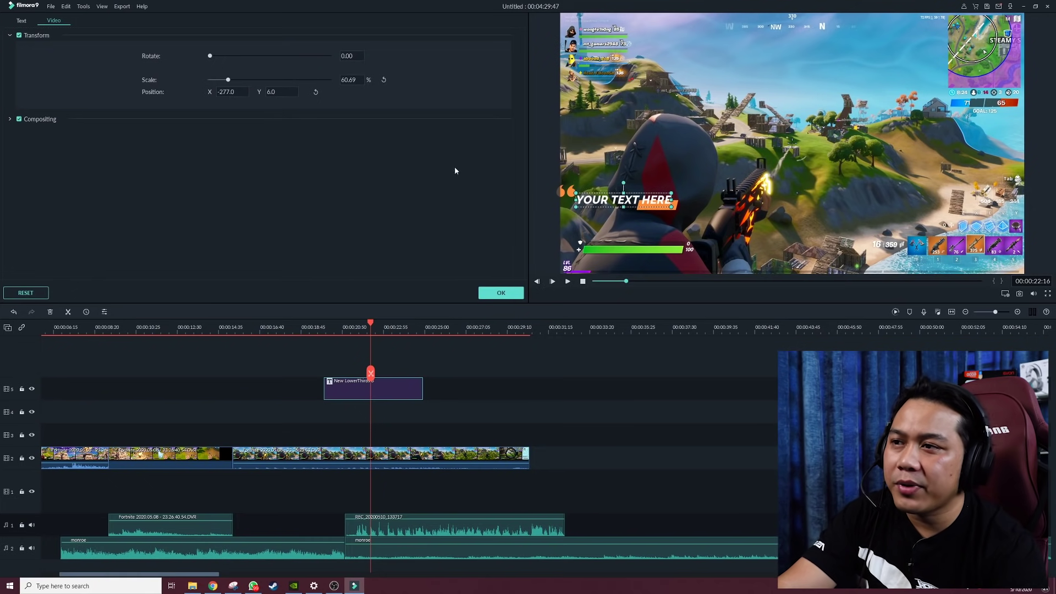
pyautogui.click(514, 298)
pyautogui.moveTo(370, 323); pyautogui.dragTo(319, 325)
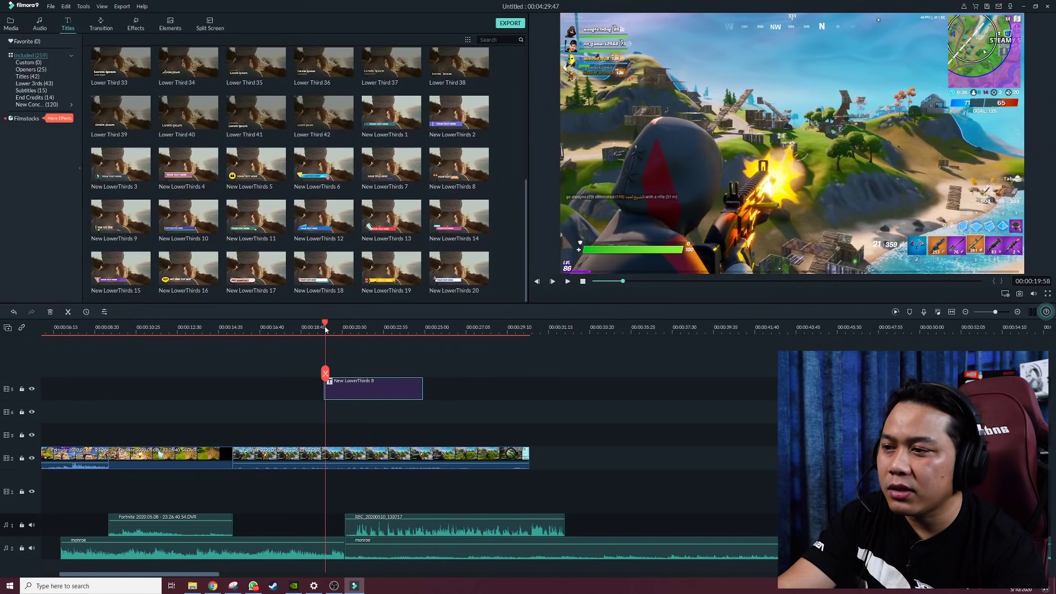
pyautogui.press('space')
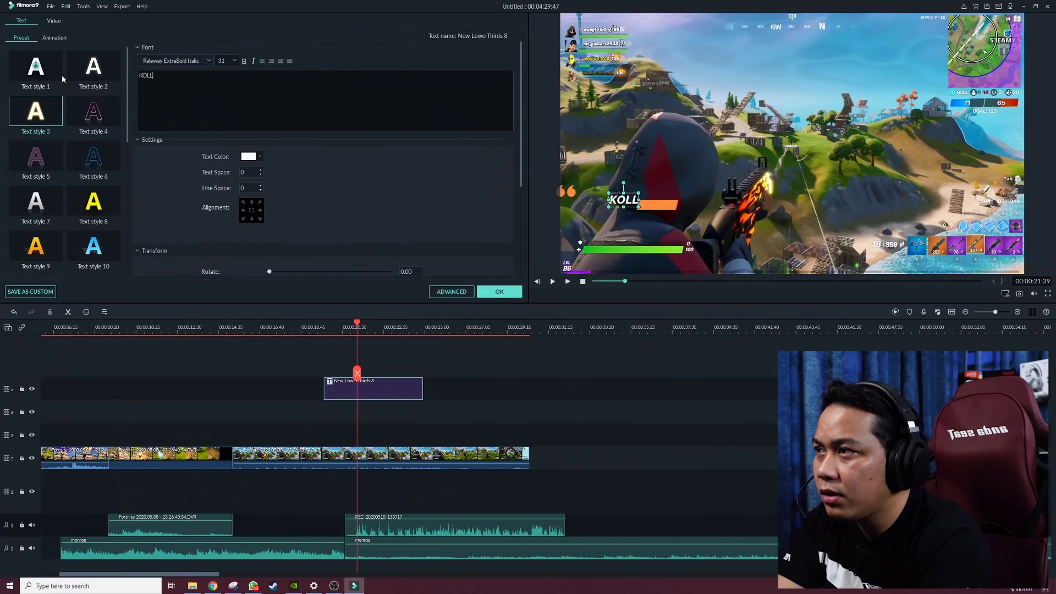
# - Set the New LowerThirds 8 title's text to KILL YANG KE-100 and play the title over the gameplay
pyautogui.press('BackSpace')
pyautogui.press('BackSpace')
pyautogui.press('BackSpace')
pyautogui.write('ILL YANG ')
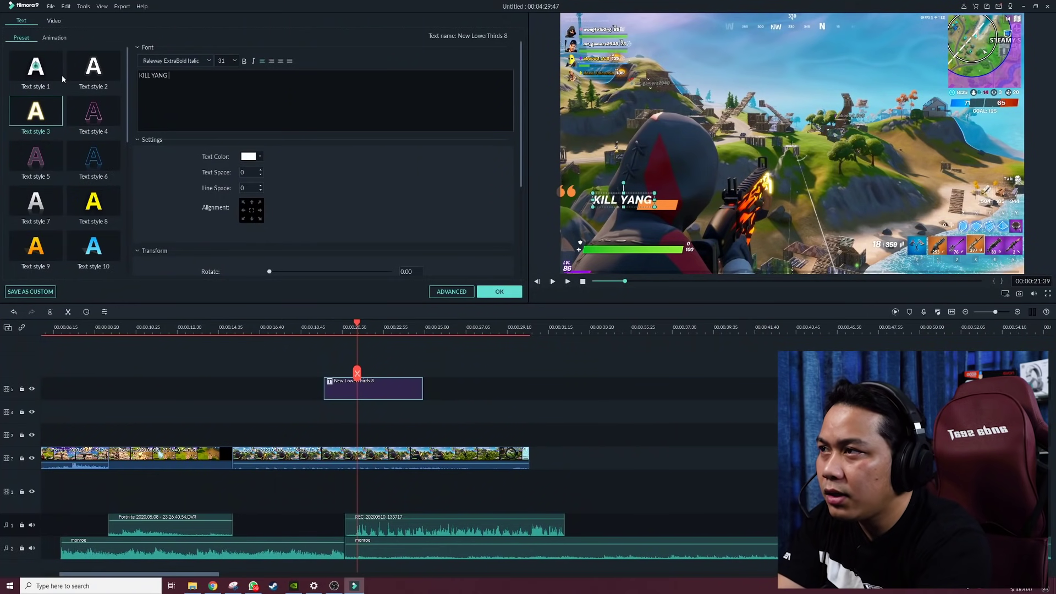
pyautogui.write('KE-100')
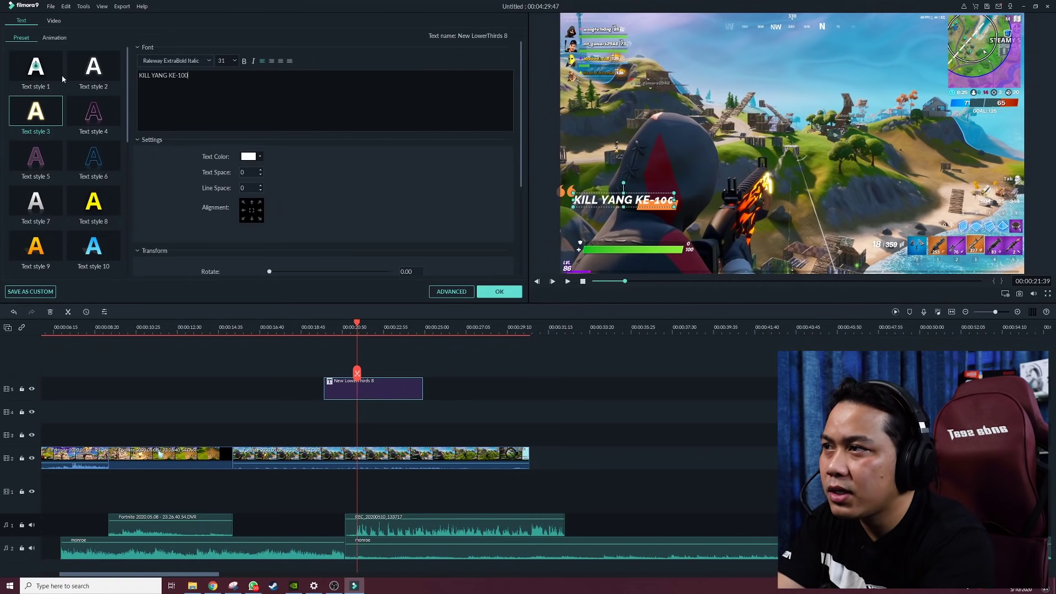
pyautogui.click(497, 292)
pyautogui.click(328, 339)
pyautogui.press('space')
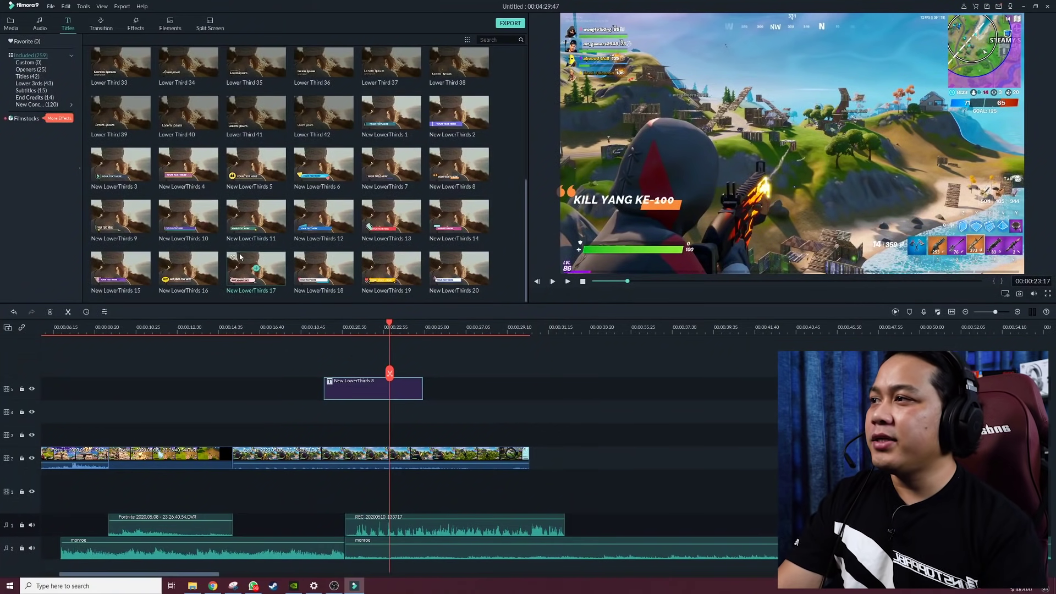
# - Split the gameplay clip at 00:00:13:39, delete its respawning tail and move the following clip up against the cut
pyautogui.click(102, 24)
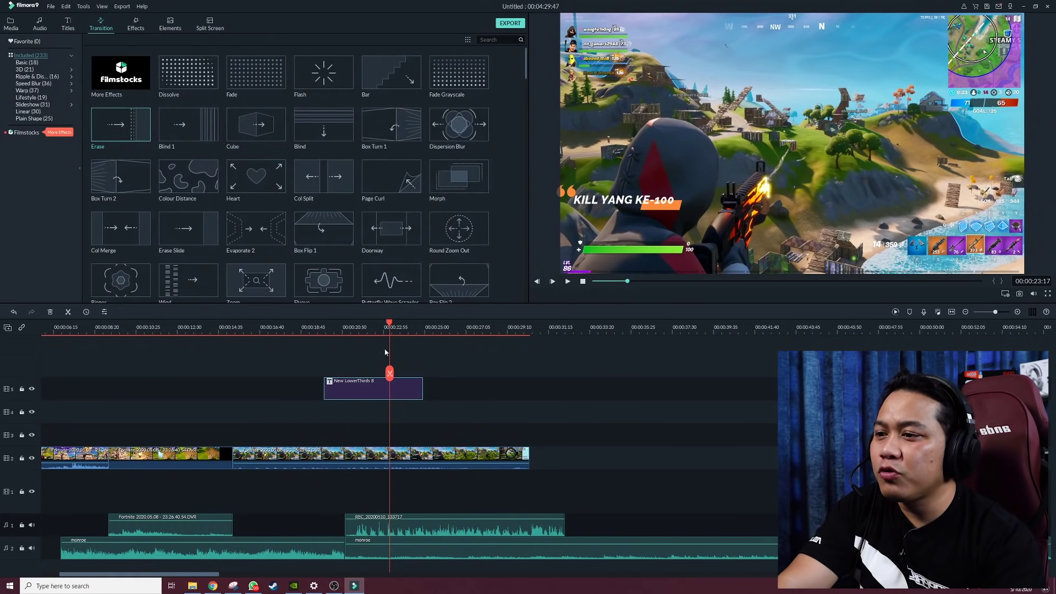
pyautogui.click(240, 327)
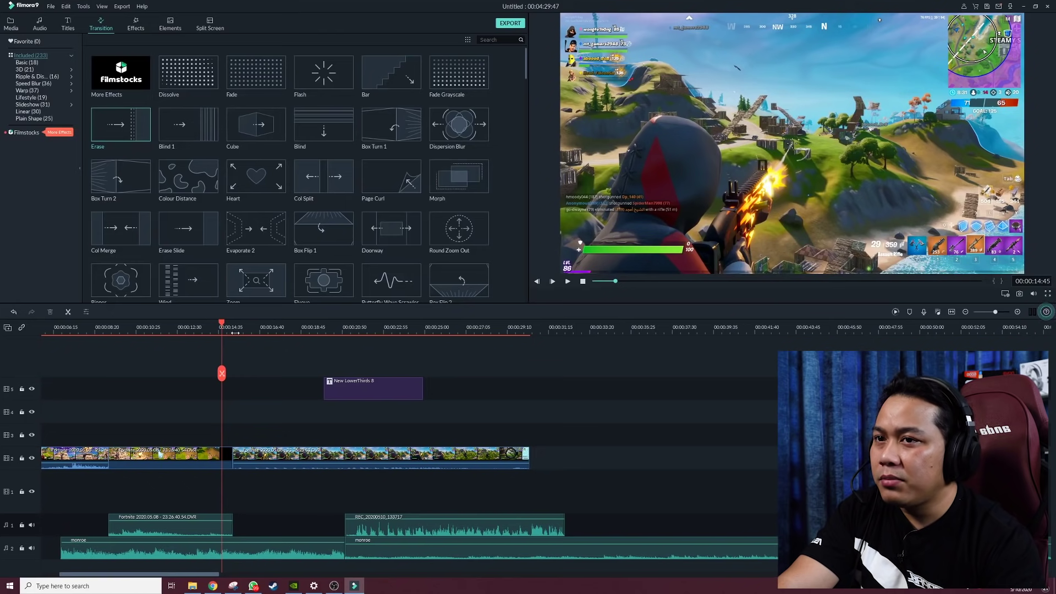
pyautogui.press('space')
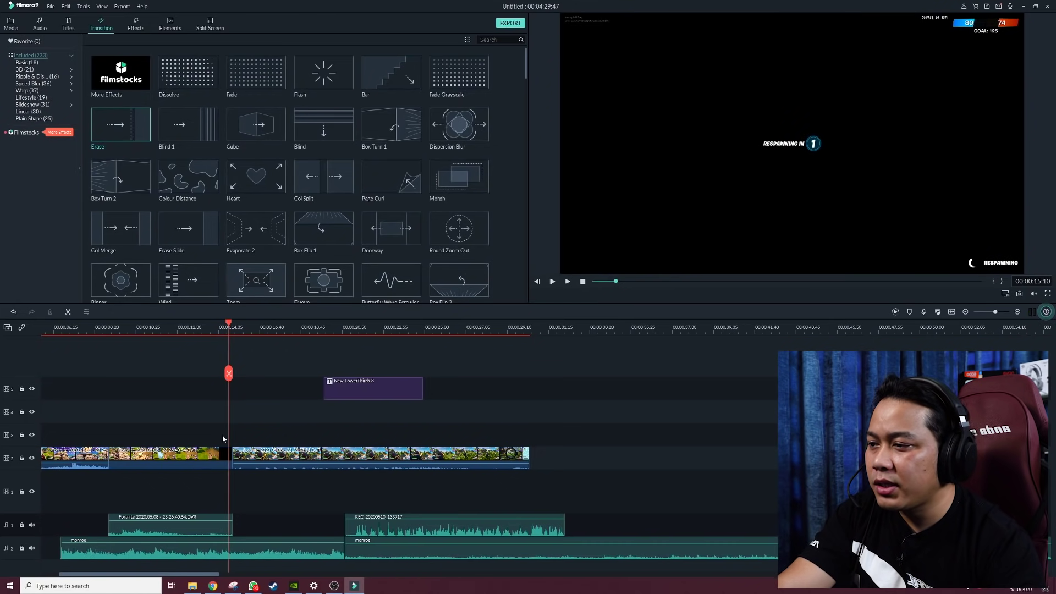
pyautogui.click(199, 327)
pyautogui.click(200, 373)
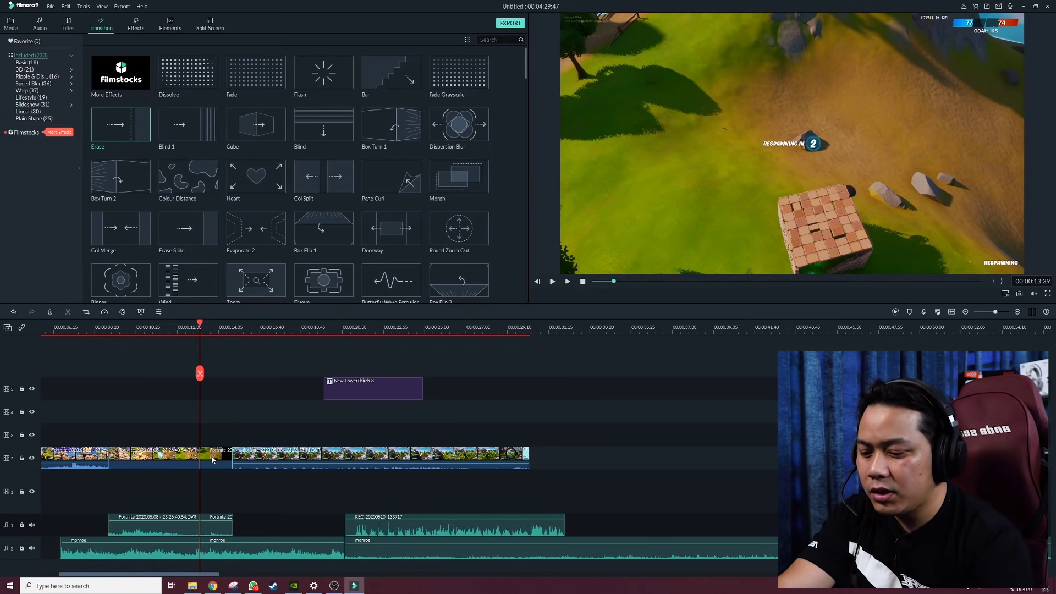
pyautogui.press('Delete')
pyautogui.moveTo(243, 459); pyautogui.dragTo(208, 462)
pyautogui.press('space')
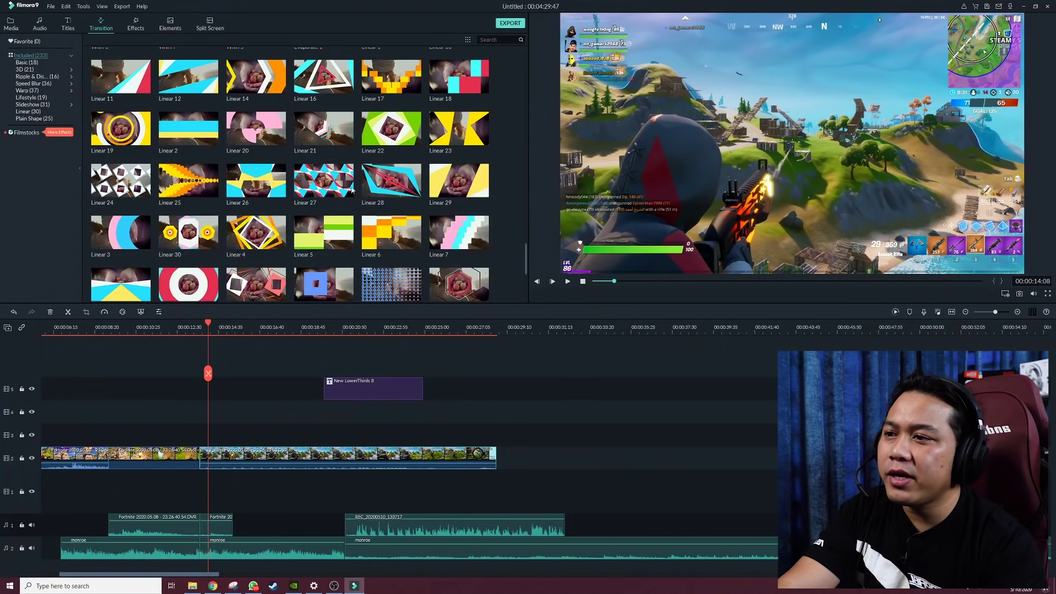
# - Apply the Whirl 10 transition across the cut between the two gameplay clips and play through it
pyautogui.scroll(5, 381, 208)
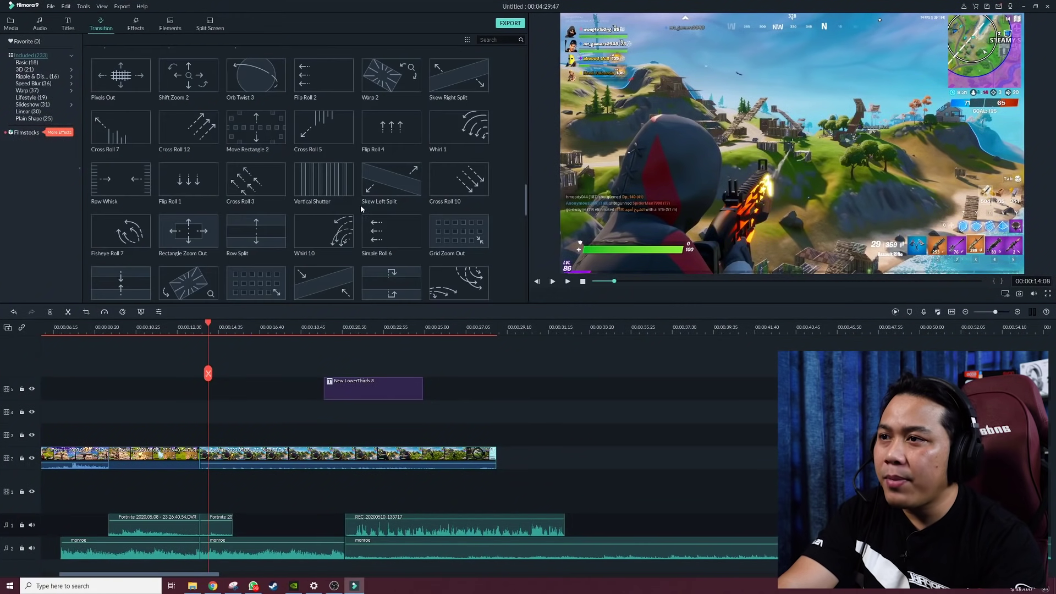
pyautogui.moveTo(326, 229); pyautogui.dragTo(201, 445)
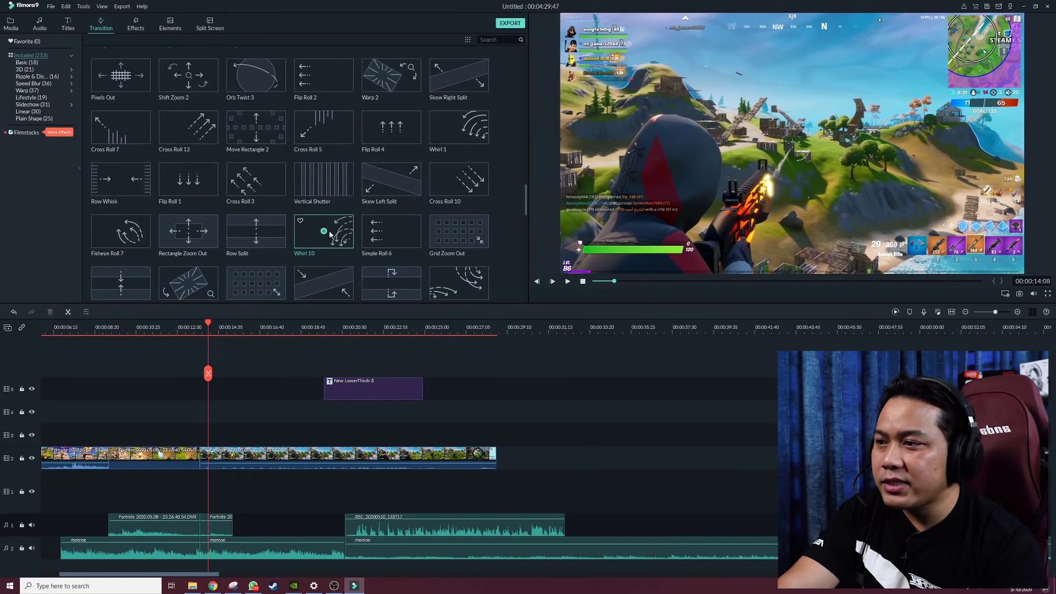
pyautogui.moveTo(242, 400); pyautogui.dragTo(212, 465)
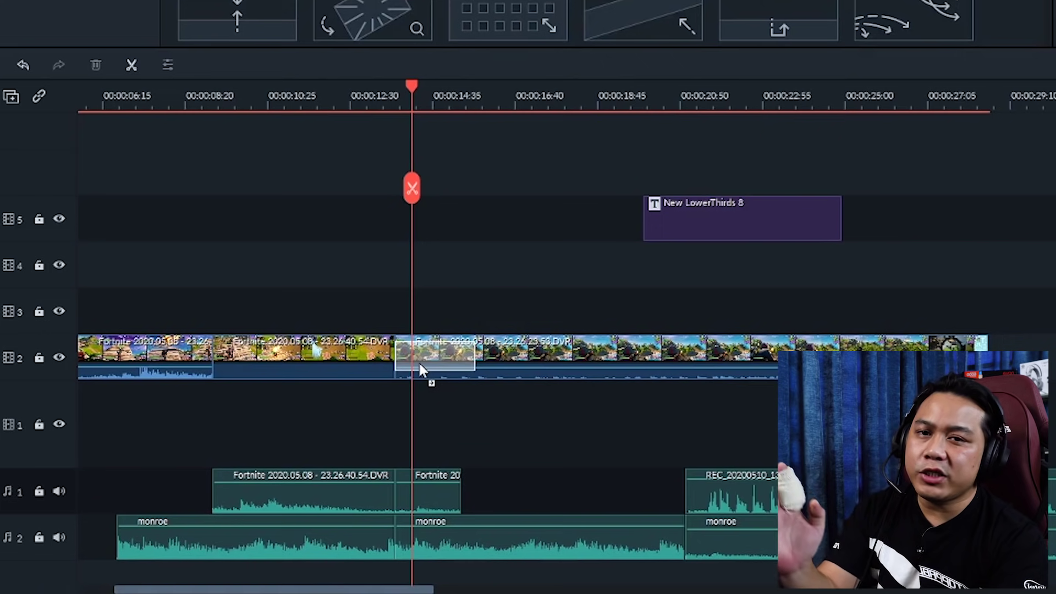
pyautogui.moveTo(419, 364); pyautogui.dragTo(381, 374)
pyautogui.click(338, 99)
pyautogui.click(242, 107)
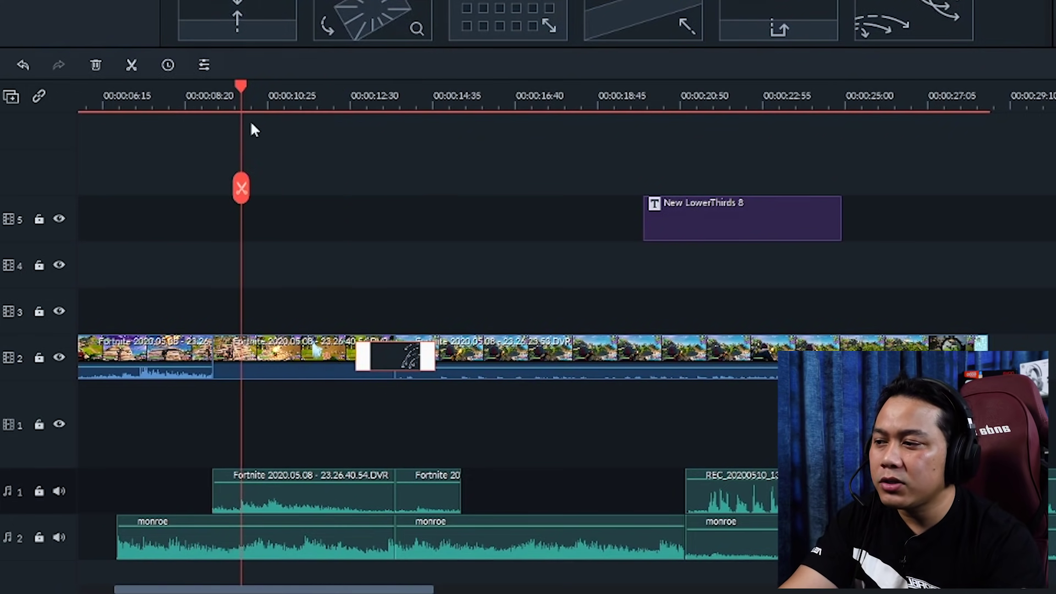
pyautogui.press('space')
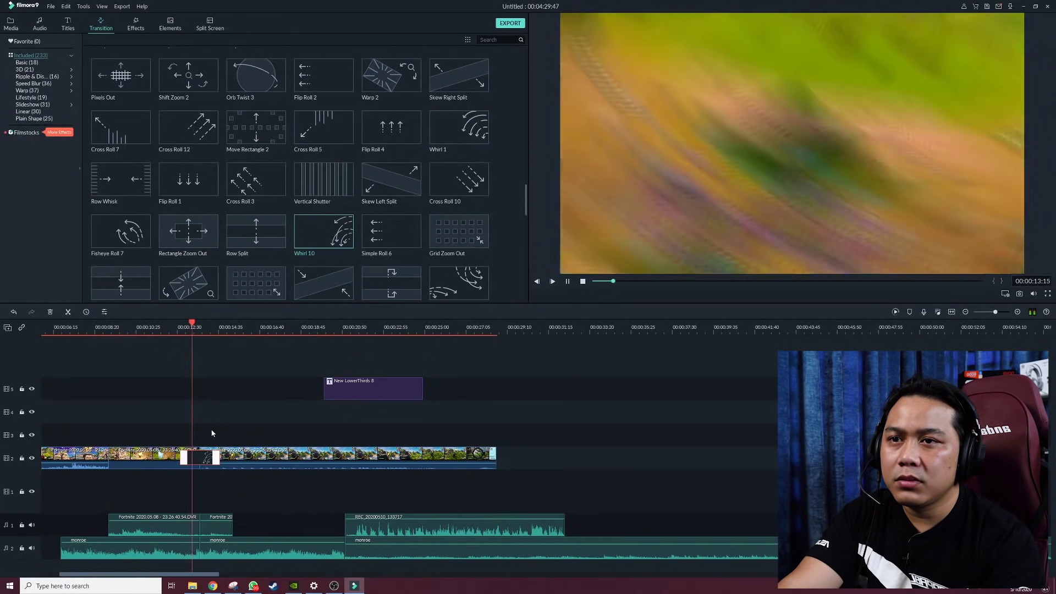
pyautogui.press('space')
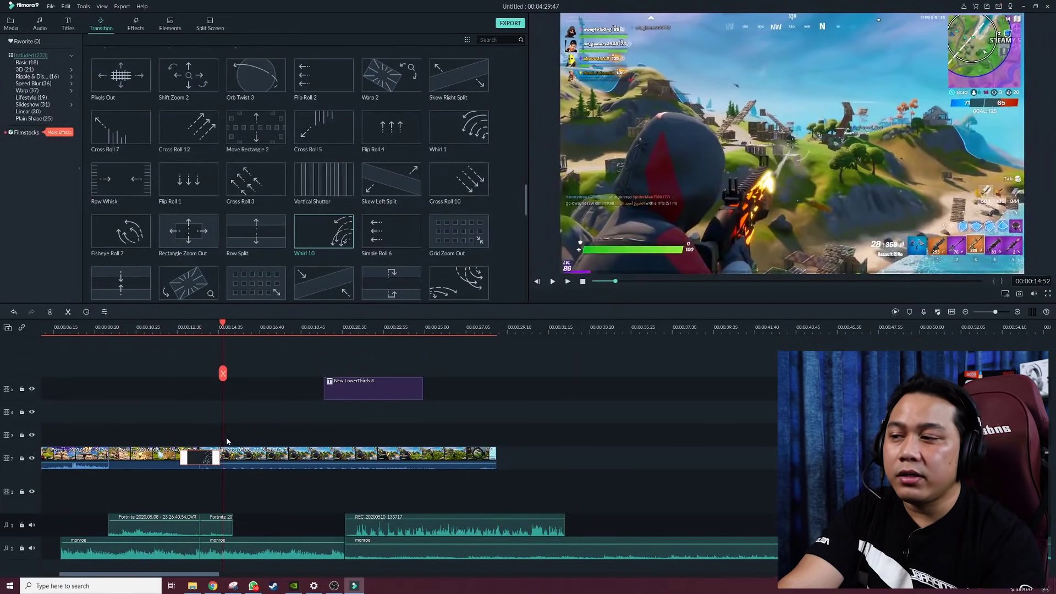
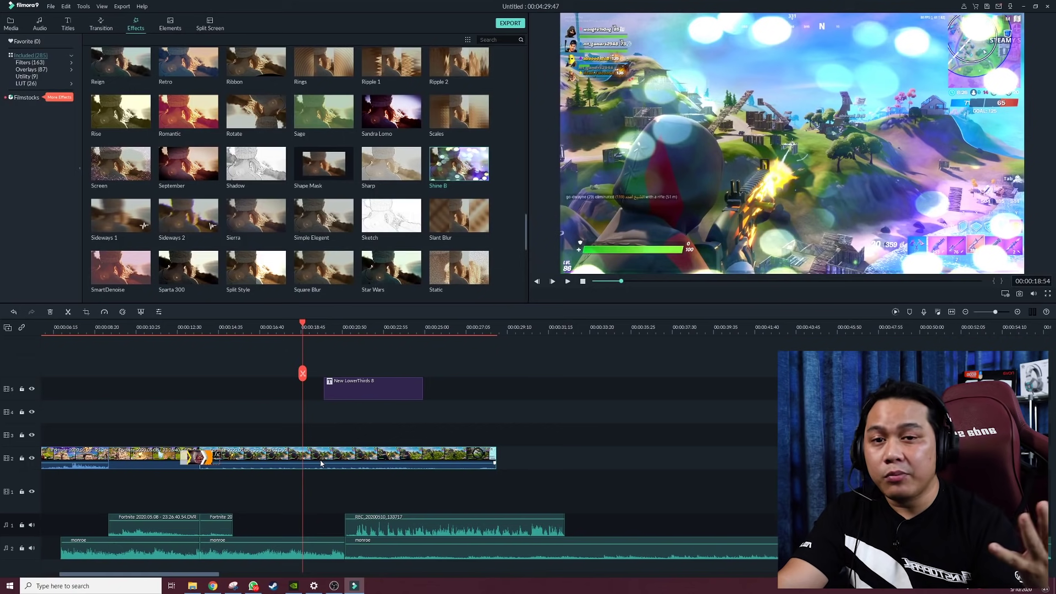
# - Undo applying the Shine B effect directly to the gameplay clip and place it as a separate clip on video track 3
pyautogui.hotkey('ctrl', 'z')
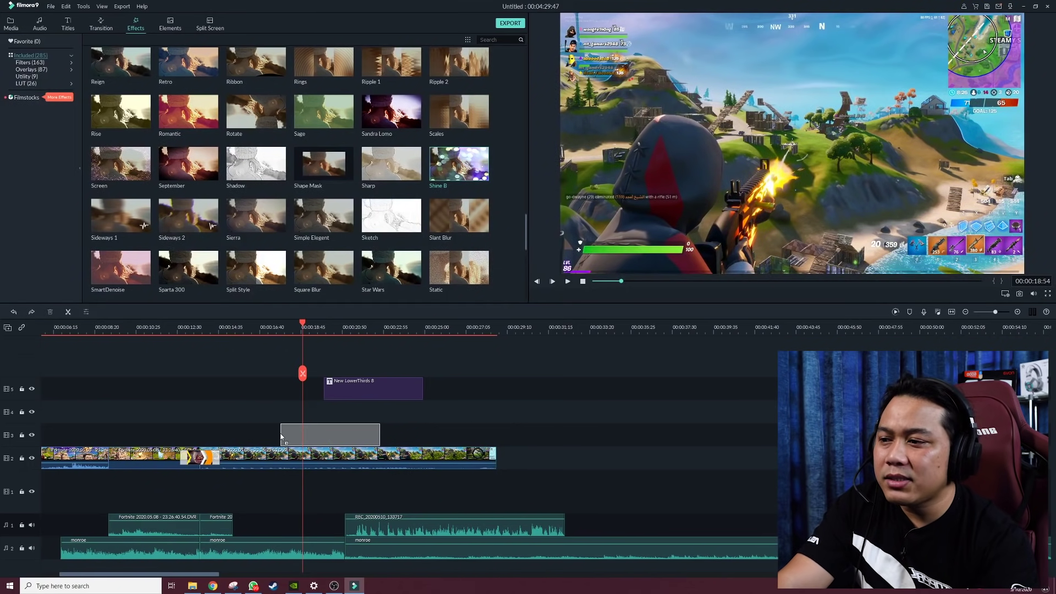
pyautogui.moveTo(282, 438); pyautogui.dragTo(282, 436)
pyautogui.moveTo(379, 435); pyautogui.dragTo(314, 435)
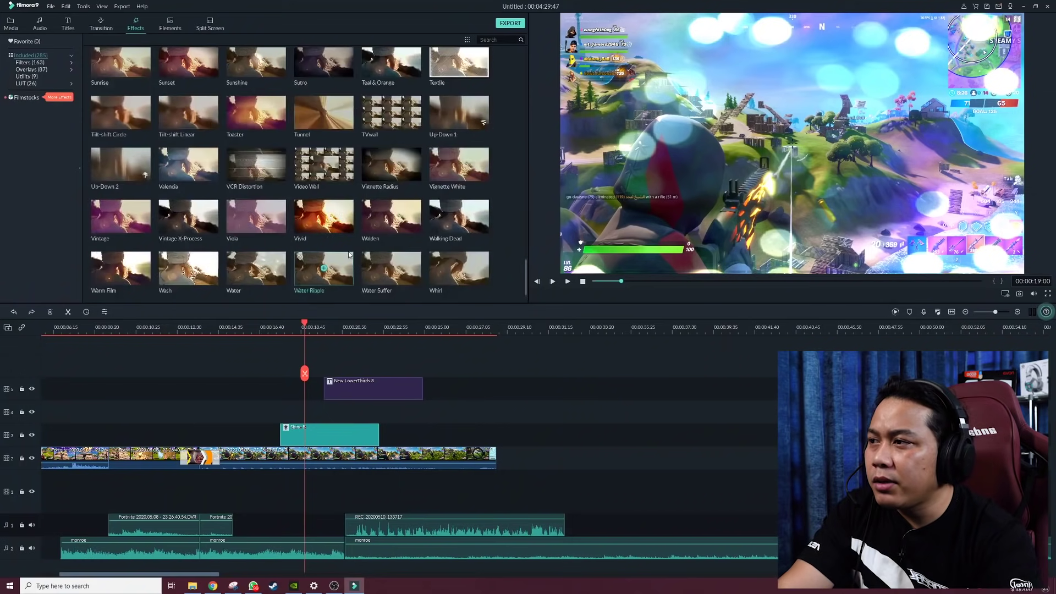
pyautogui.scroll(10, 333, 239)
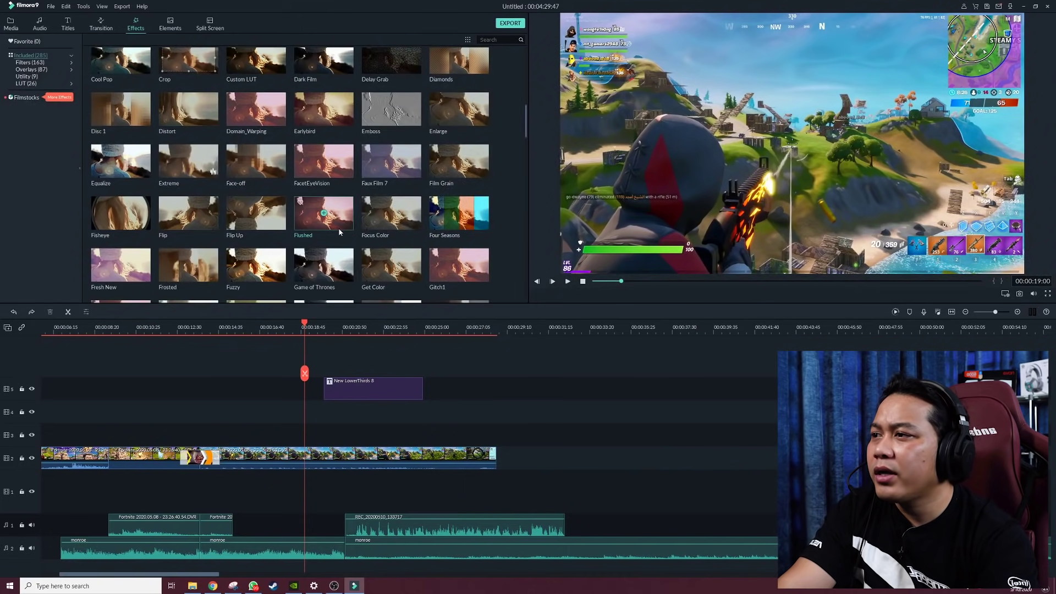
# - Apply the Four Seasons effect to the gameplay clip, play it, and align the voice recording with the start of the title
pyautogui.moveTo(363, 434); pyautogui.dragTo(363, 434)
pyautogui.press('space')
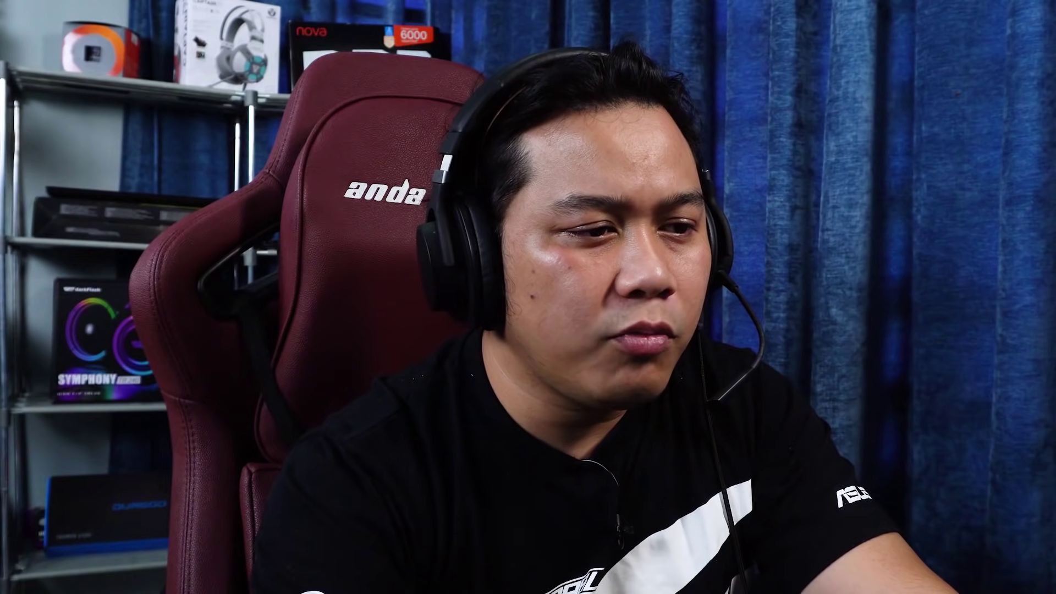
pyautogui.click(430, 529)
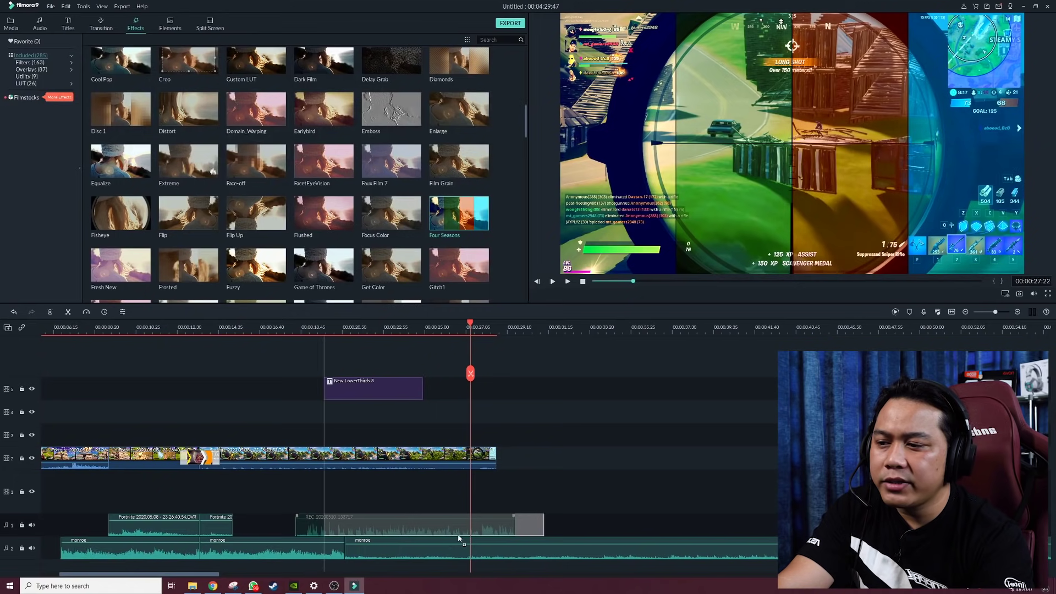
pyautogui.moveTo(454, 536); pyautogui.dragTo(473, 536)
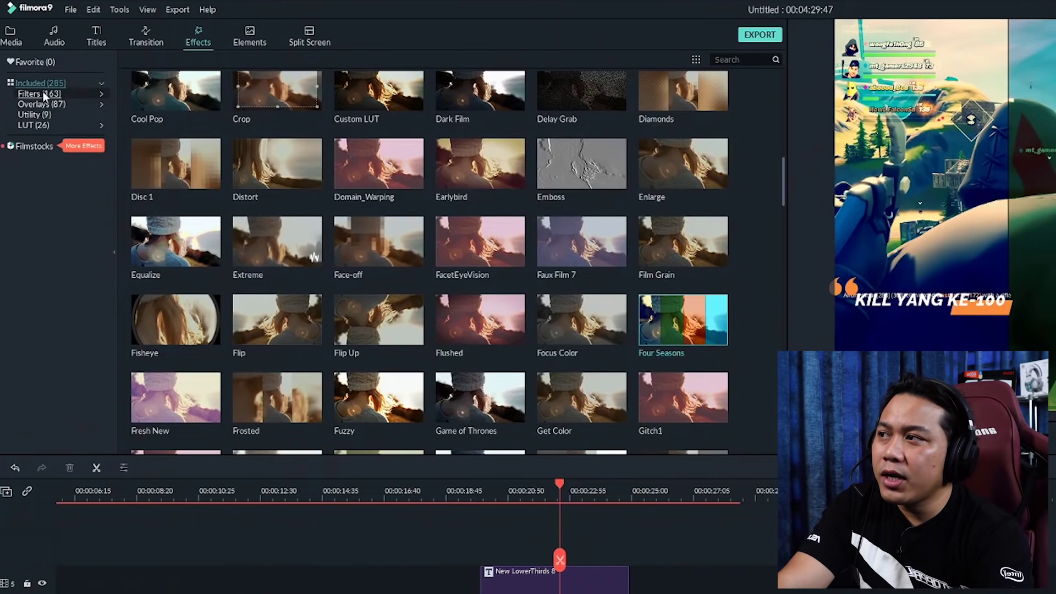
# - Look through the Filters, Overlays, Utility and LUT effects, try Sparta 300 on the gameplay and undo it
pyautogui.click(44, 95)
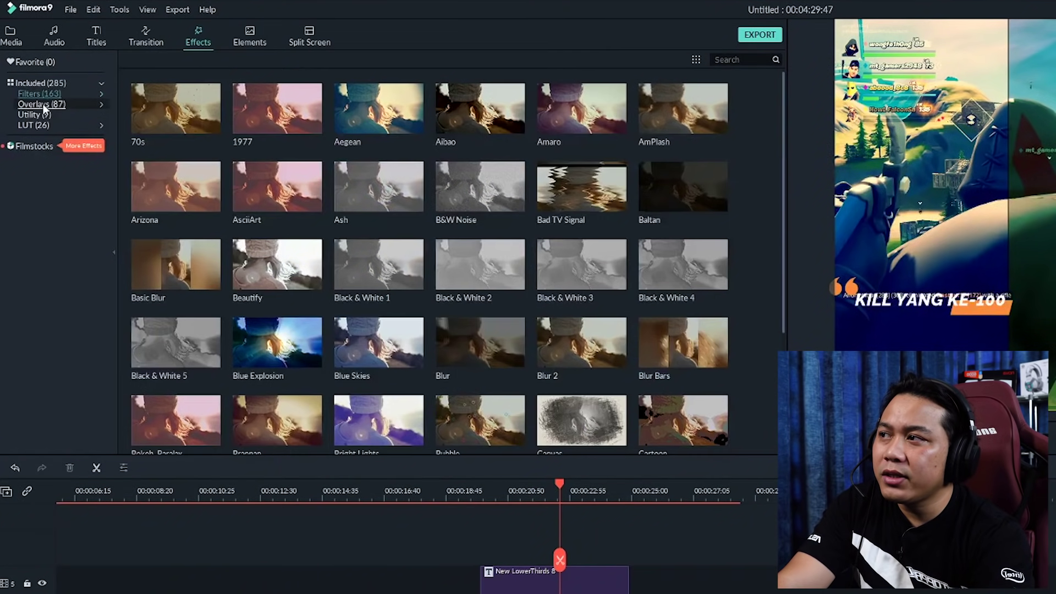
pyautogui.click(45, 105)
pyautogui.click(37, 115)
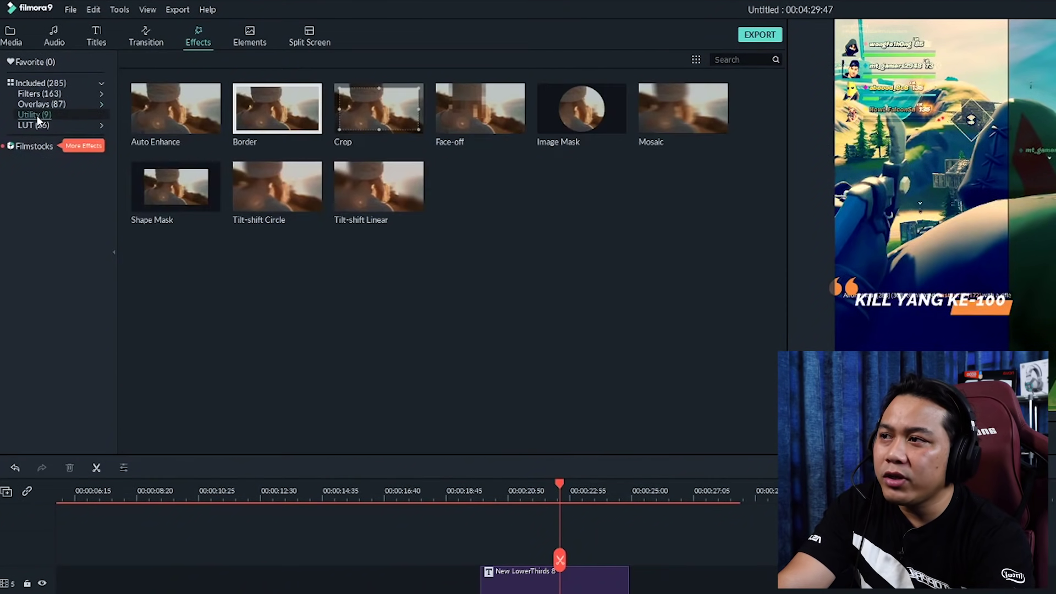
pyautogui.click(39, 125)
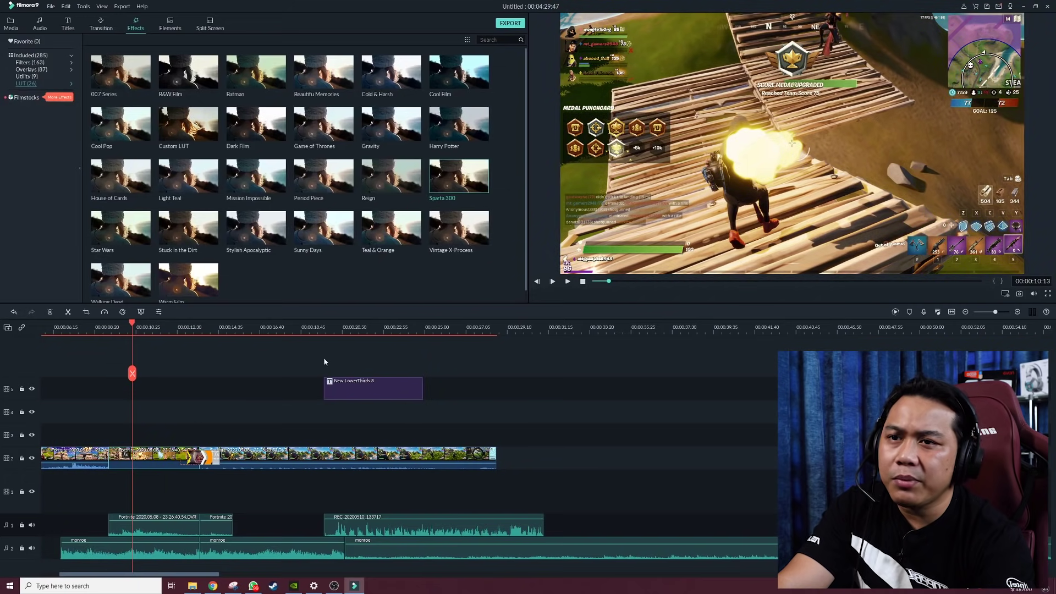
pyautogui.press('space')
pyautogui.press('space')
pyautogui.hotkey('ctrl', 'z')
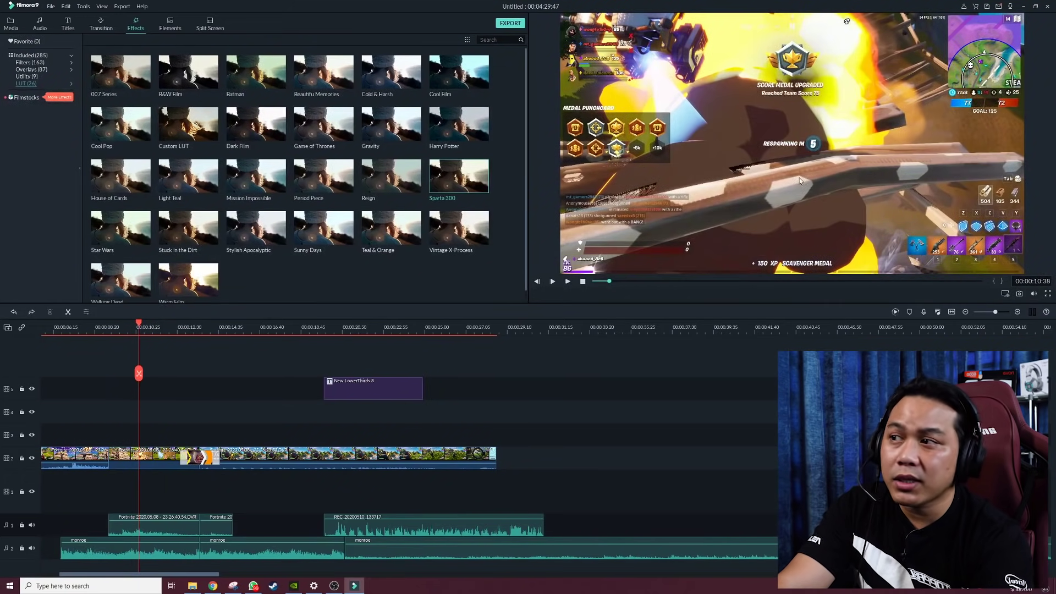
# - Place Element Emoji 1 on video track 4 at 00:00:10:38 and play it over the gameplay
pyautogui.click(170, 25)
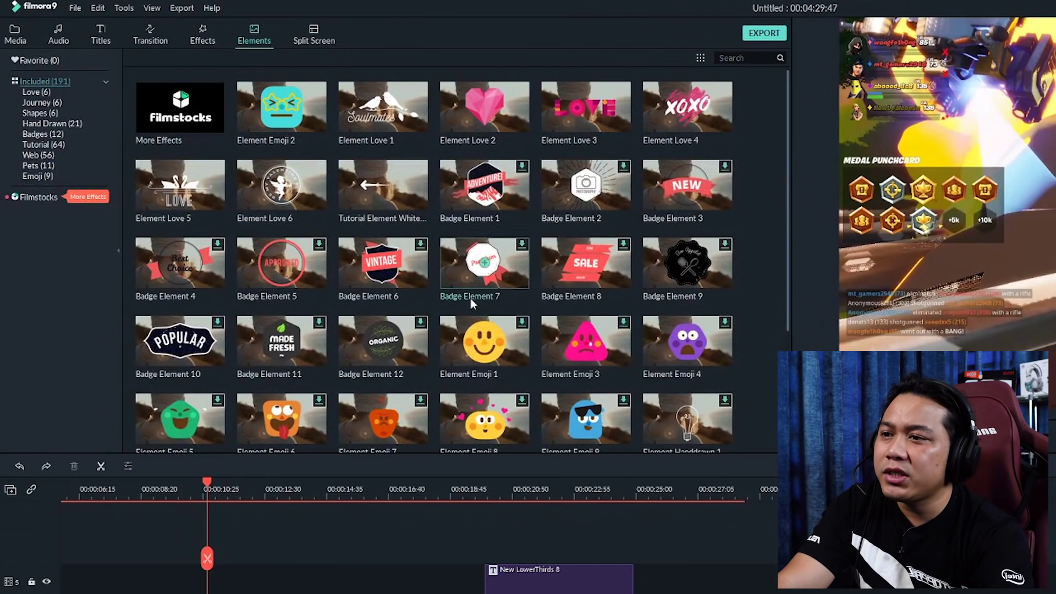
pyautogui.moveTo(344, 537); pyautogui.dragTo(219, 593)
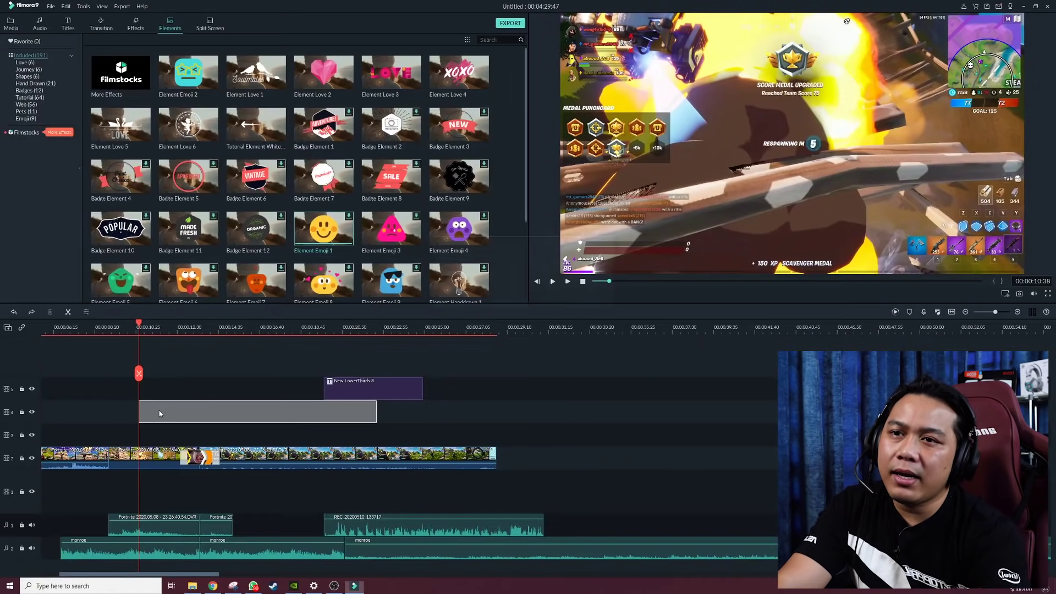
pyautogui.moveTo(158, 411); pyautogui.dragTo(158, 410)
pyautogui.press('space')
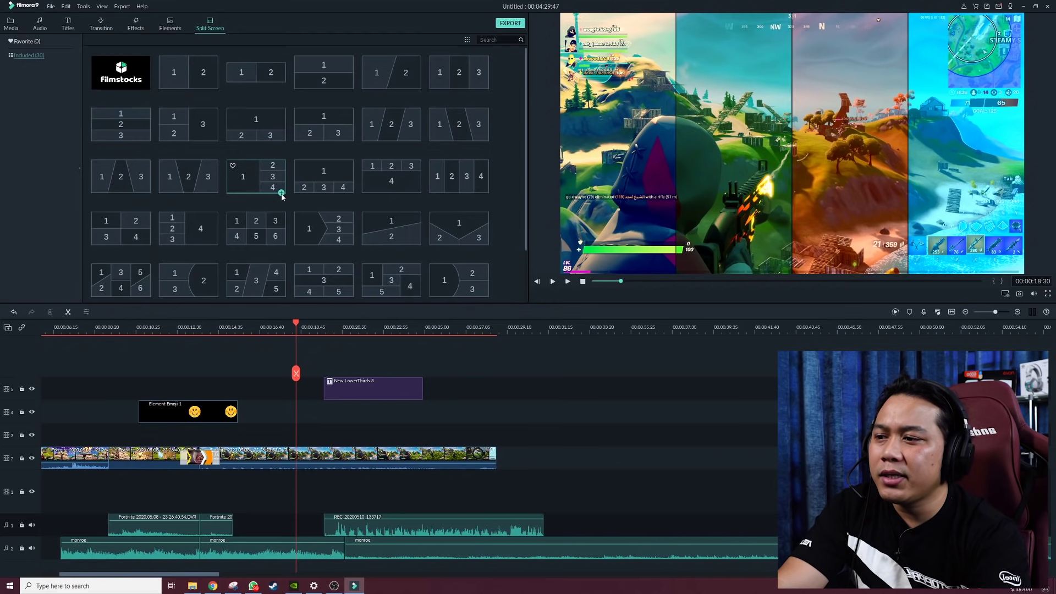
# - Add the four-section Split Screen 14 layout at the playhead and delete the gameplay clip above it
pyautogui.click(281, 193)
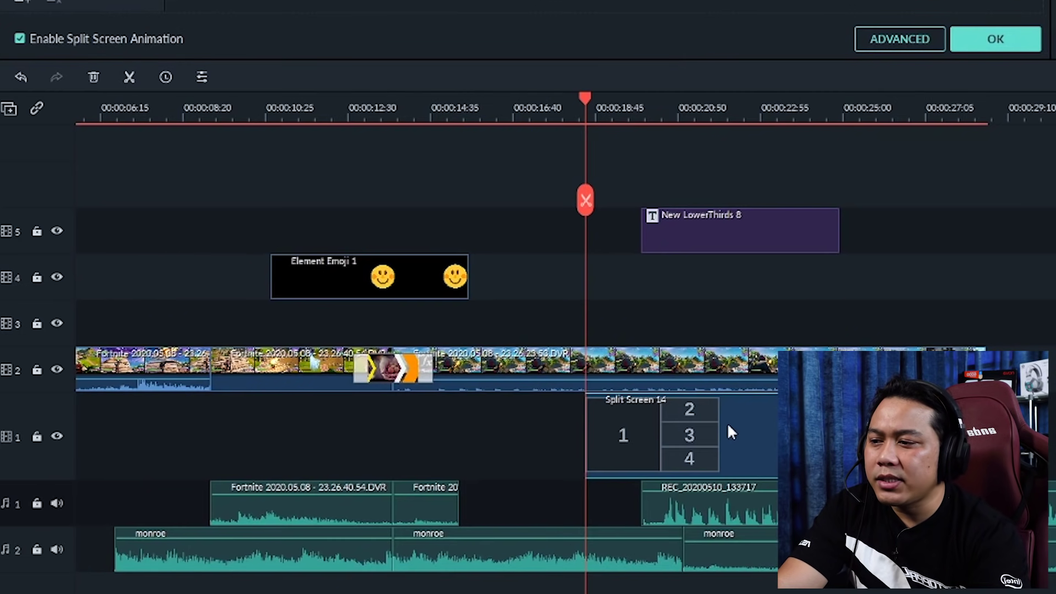
pyautogui.click(643, 371)
pyautogui.press('Delete')
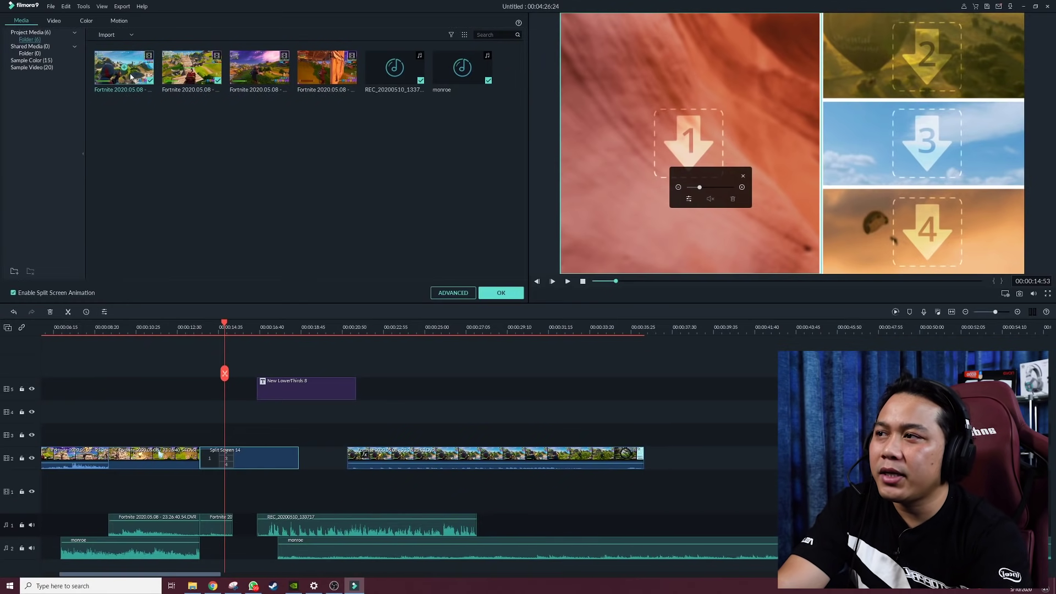
# - Fill the four sections of Split Screen 14 with the four Fortnite gameplay clips
pyautogui.moveTo(666, 137); pyautogui.dragTo(666, 137)
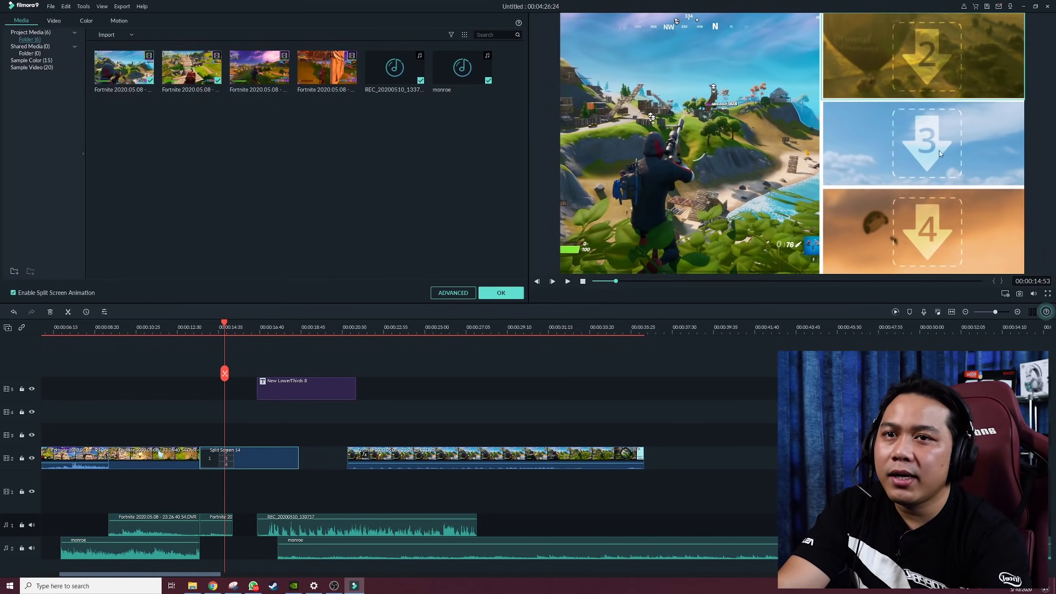
pyautogui.moveTo(961, 45); pyautogui.dragTo(940, 91)
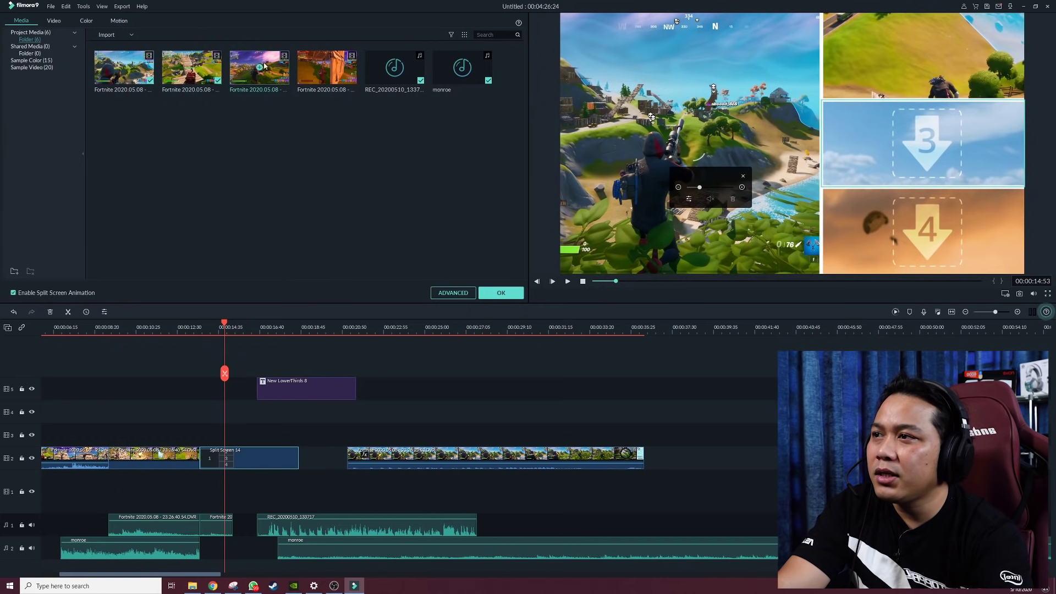
pyautogui.moveTo(260, 71); pyautogui.dragTo(885, 170)
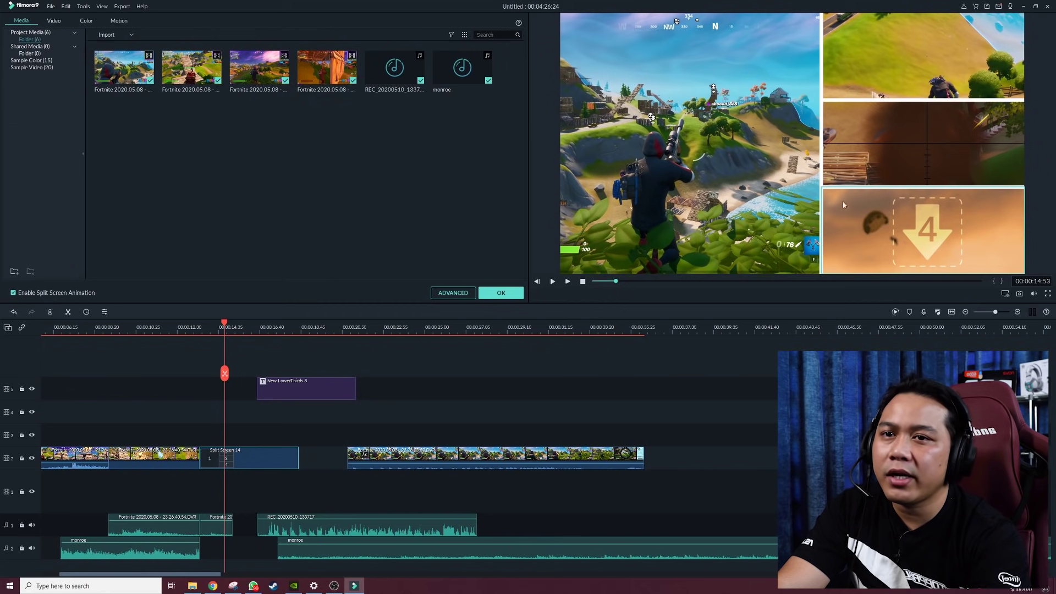
pyautogui.moveTo(744, 186); pyautogui.dragTo(904, 221)
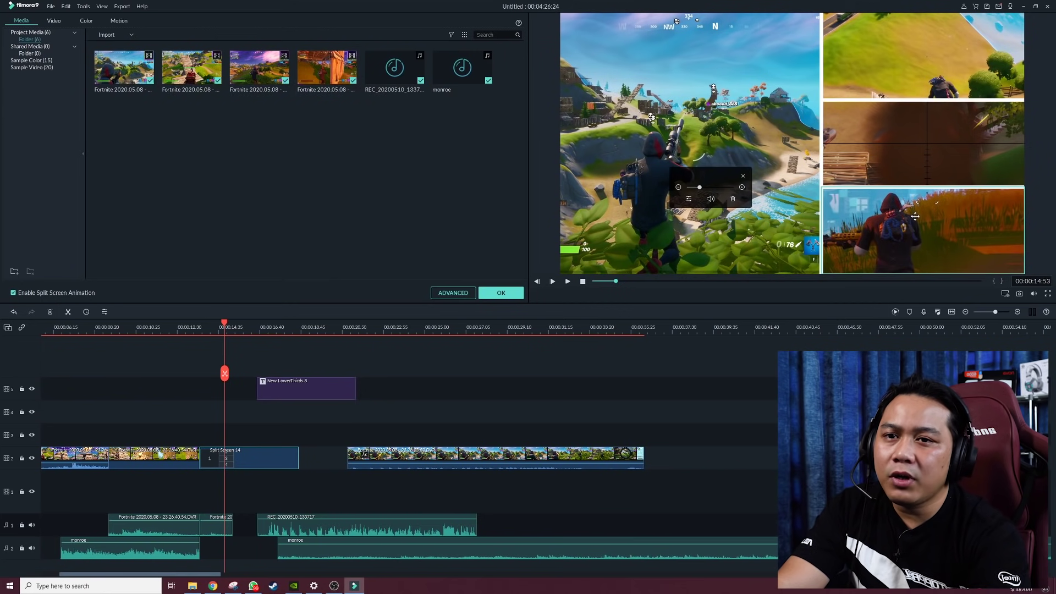
# - Reposition the footage inside sections 4 and 3 of the split screen and select section 2
pyautogui.moveTo(925, 222); pyautogui.dragTo(930, 222)
pyautogui.moveTo(930, 163); pyautogui.dragTo(915, 155)
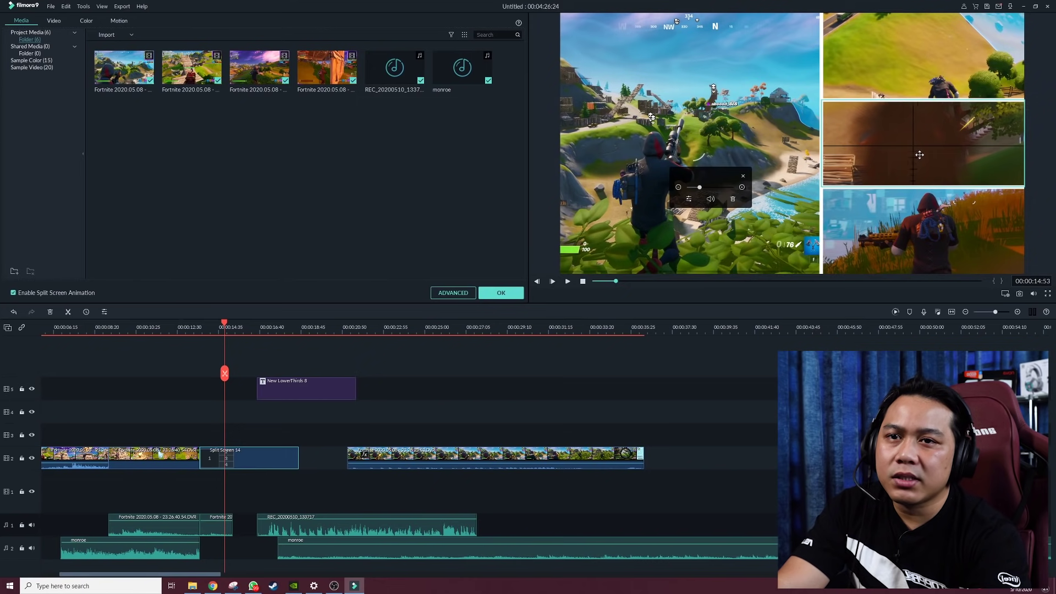
pyautogui.click(935, 59)
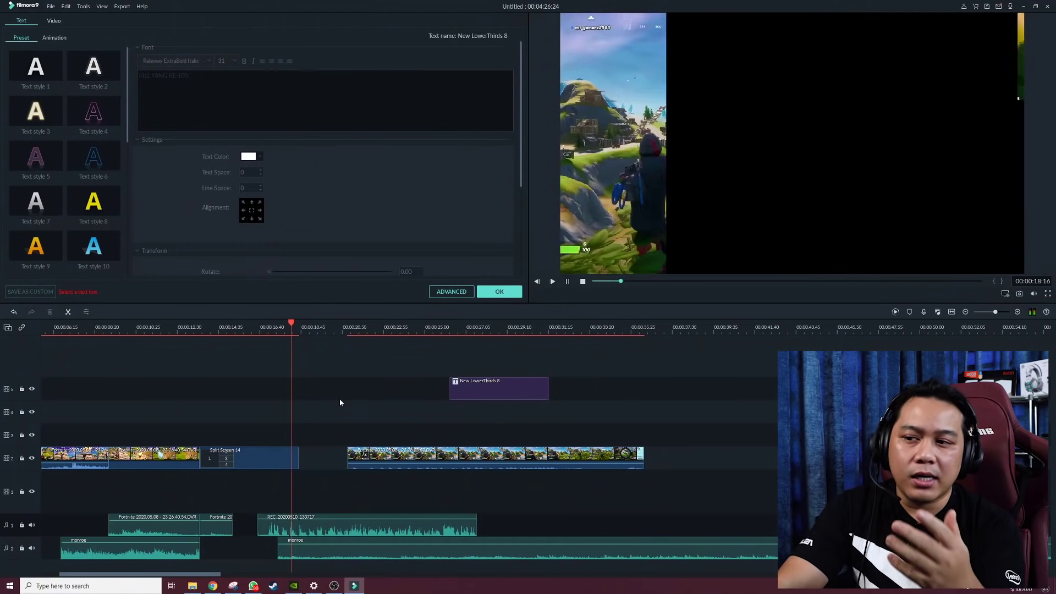
# - Lower the preview's playback quality and play the split screen again
pyautogui.press('space')
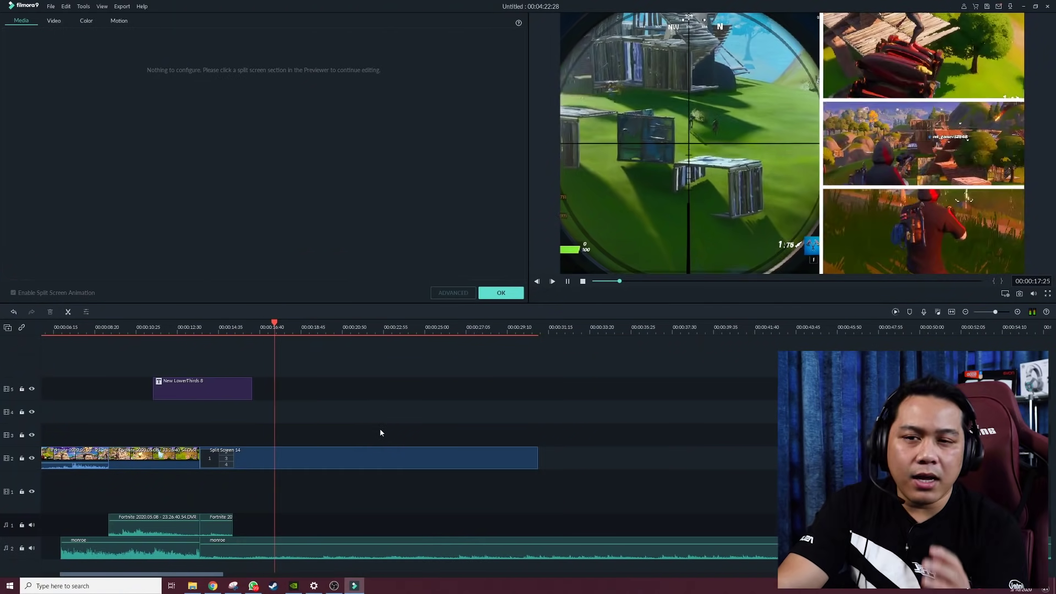
pyautogui.press('space')
pyautogui.rightClick(782, 204)
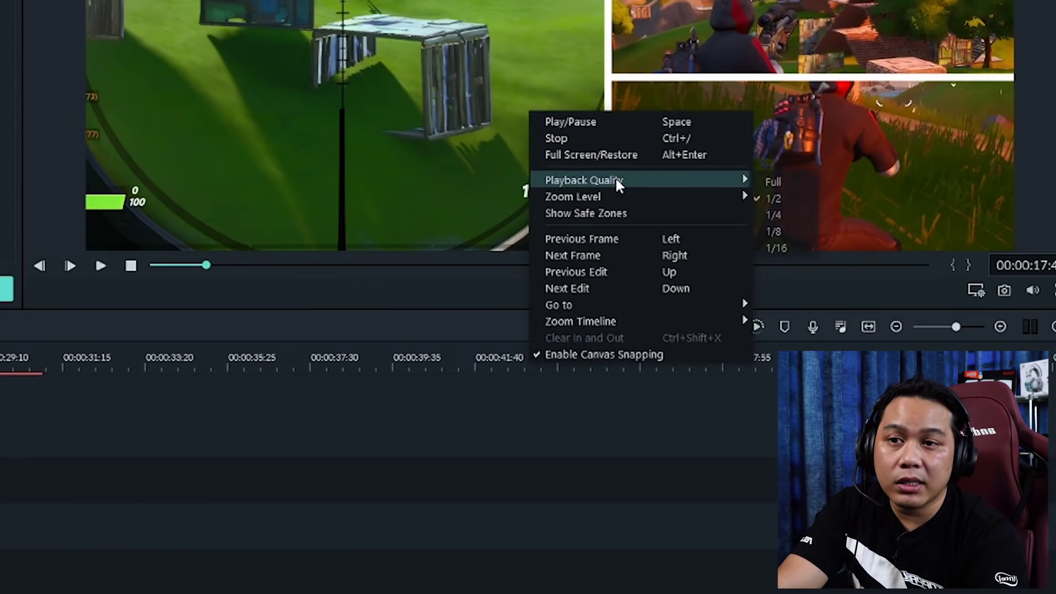
pyautogui.moveTo(822, 238)
pyautogui.click(895, 263)
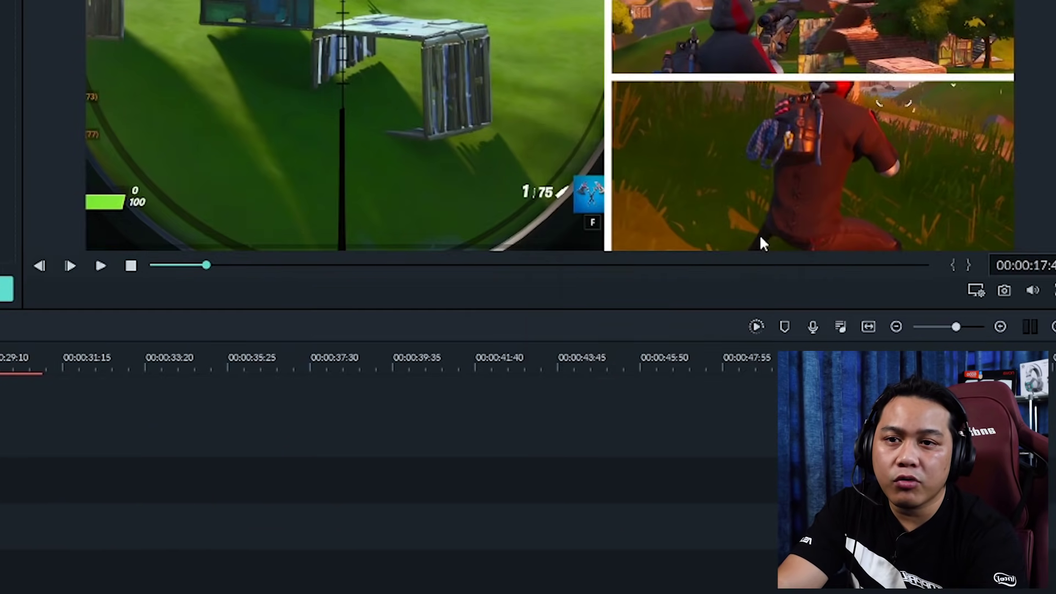
pyautogui.press('space')
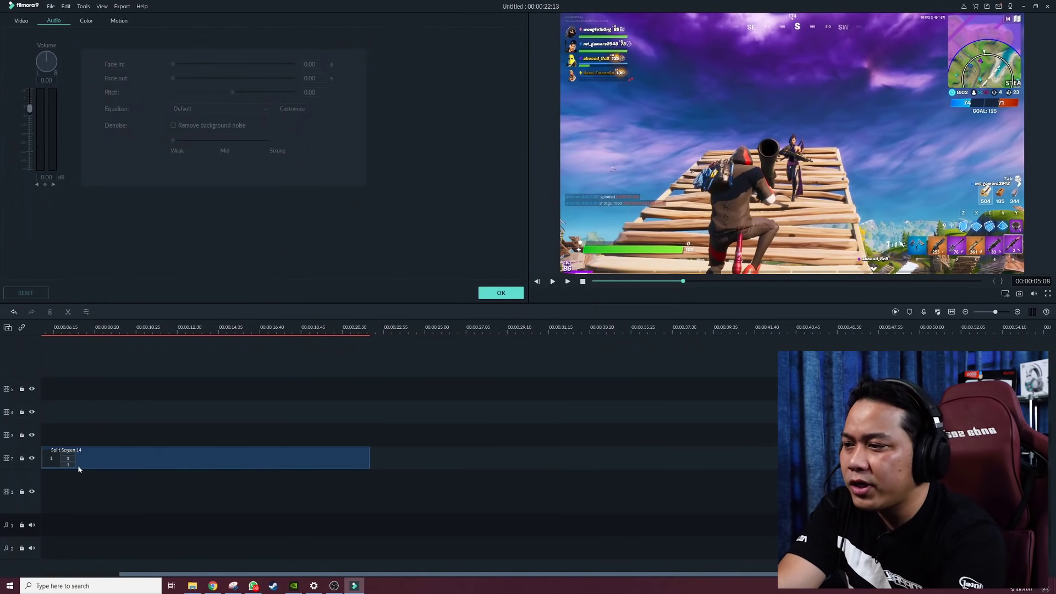
# - Set the playhead to 00:00:10:00 over Split Screen 14 and add the Little Maps - Eddie music from the audio library
pyautogui.doubleClick(118, 450)
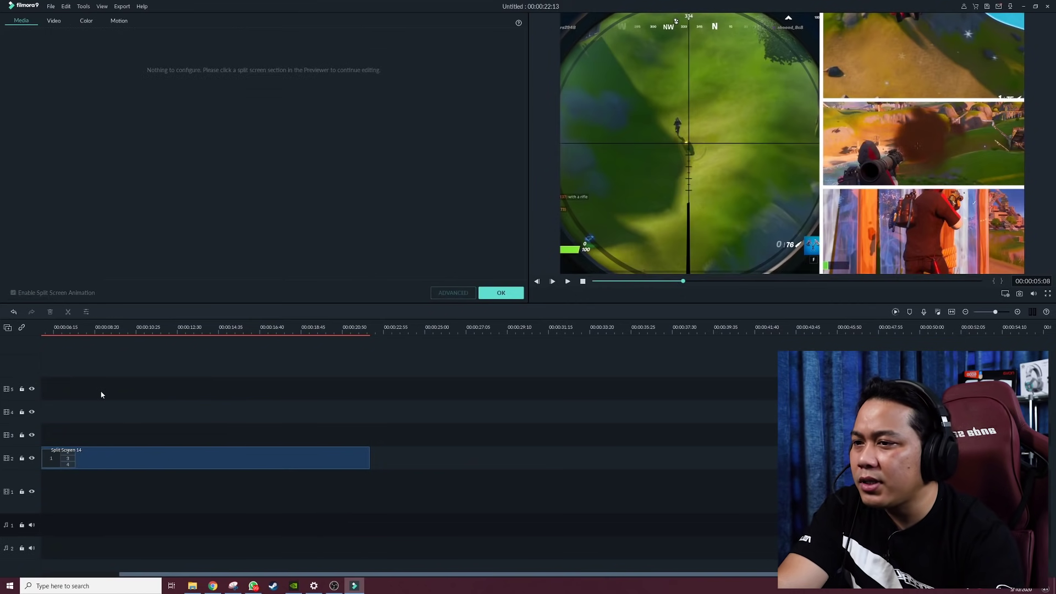
pyautogui.click(268, 418)
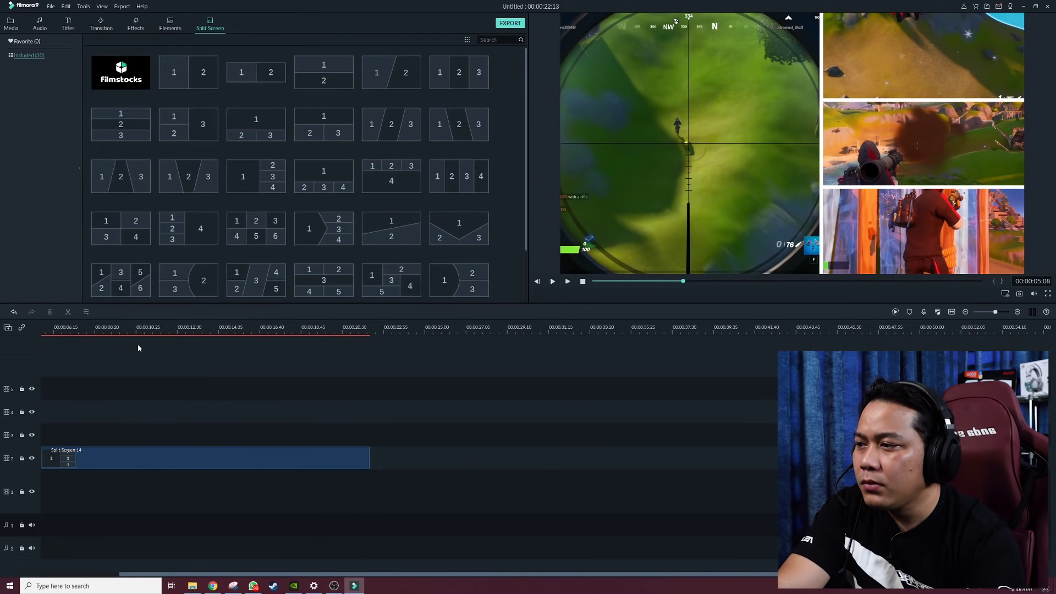
pyautogui.click(127, 328)
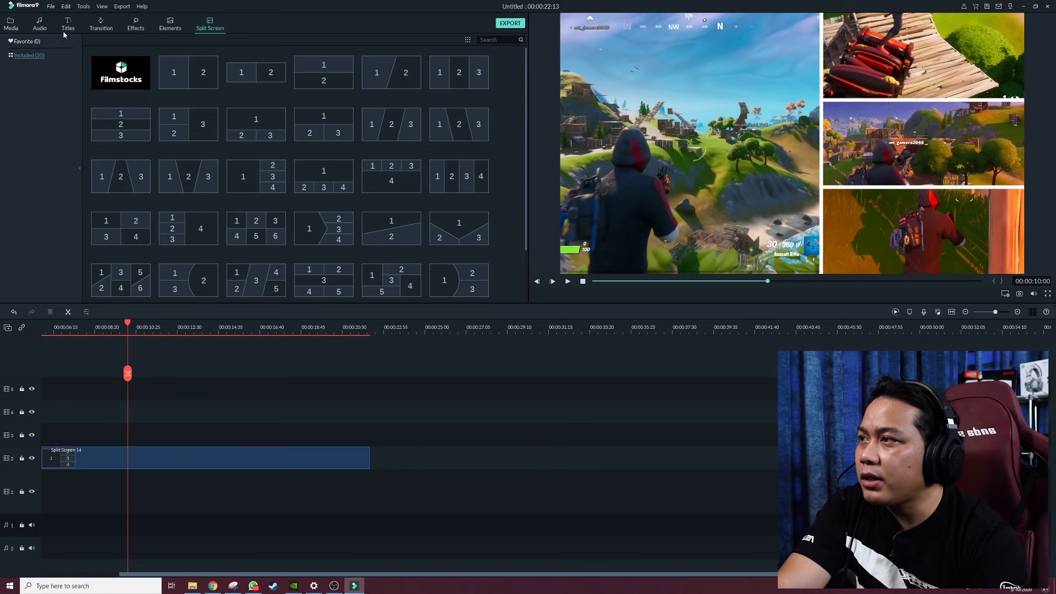
pyautogui.click(40, 25)
pyautogui.click(31, 56)
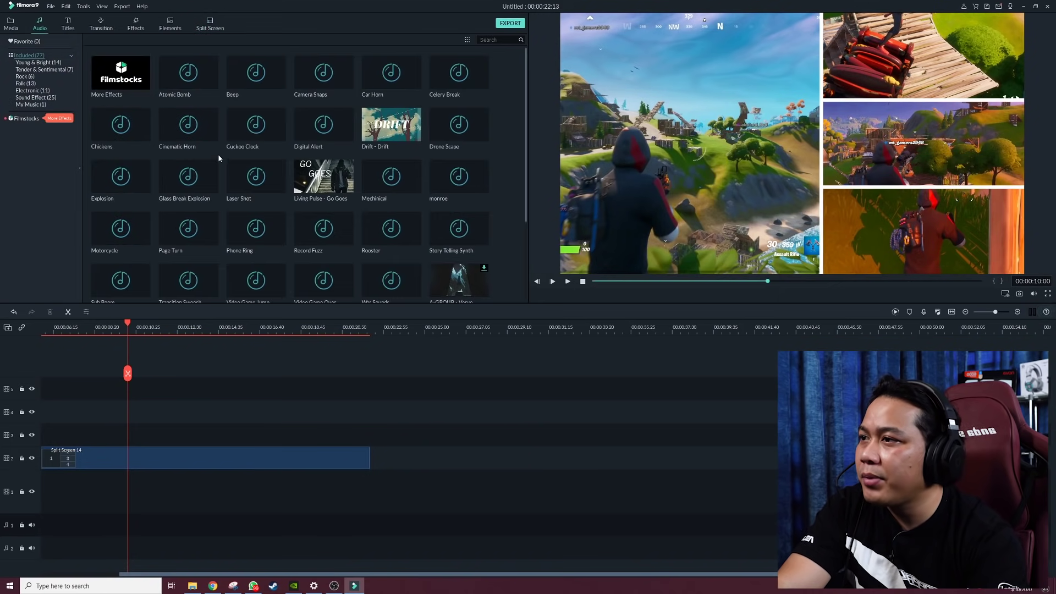
pyautogui.click(567, 281)
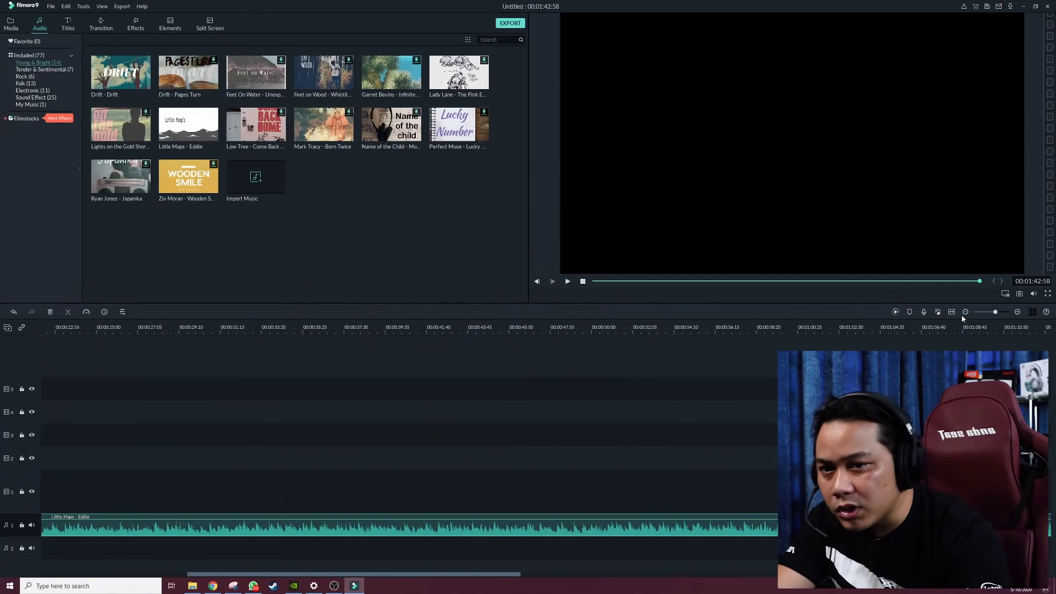
# - Move the Little Maps - Eddie music clip to the start of the timeline and bring the playhead back near the split screen
pyautogui.click(964, 313)
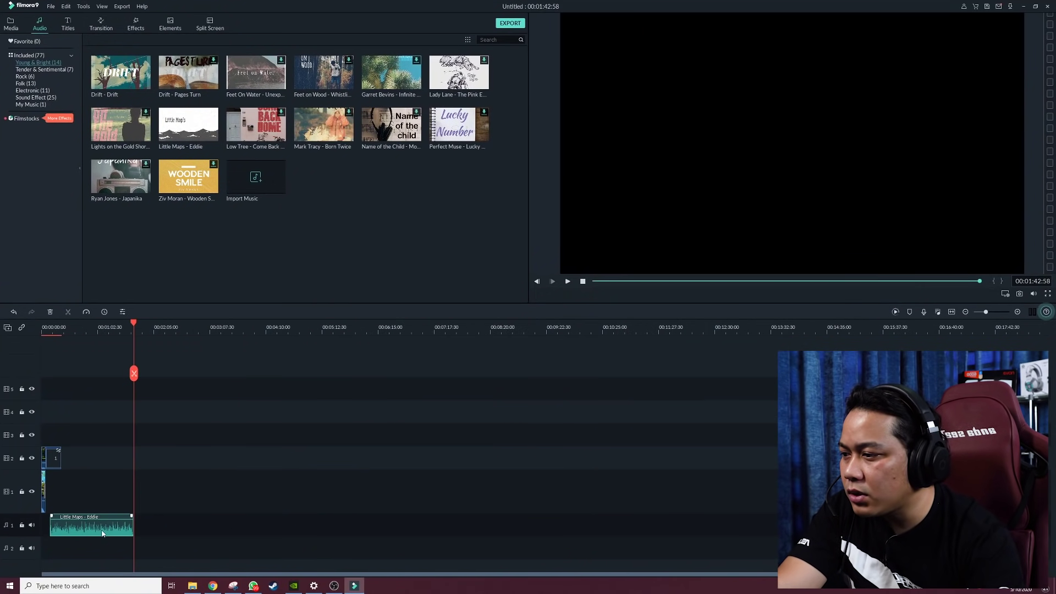
pyautogui.moveTo(74, 529); pyautogui.dragTo(66, 528)
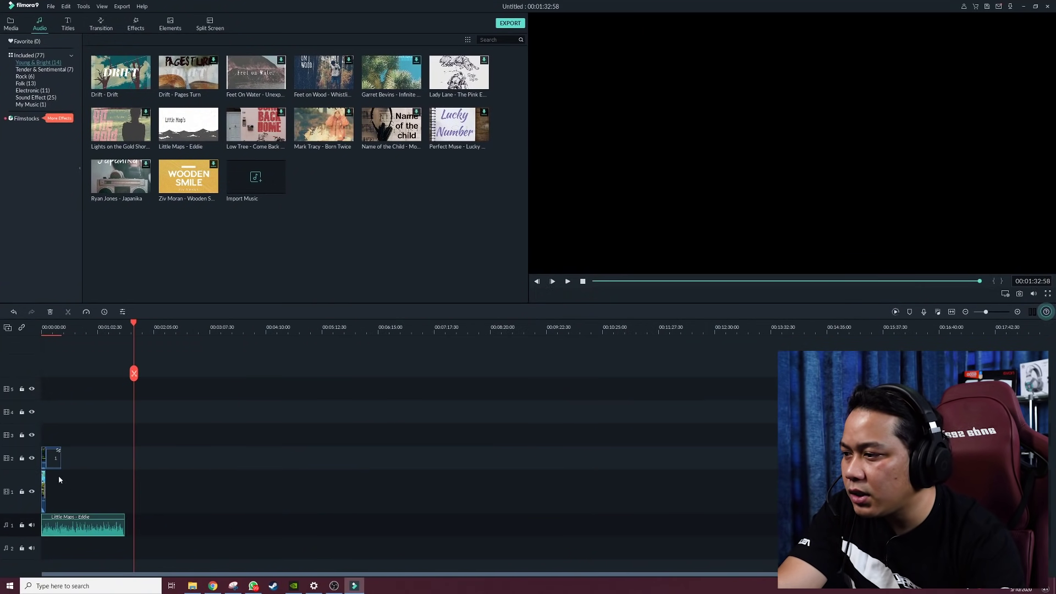
pyautogui.click(61, 329)
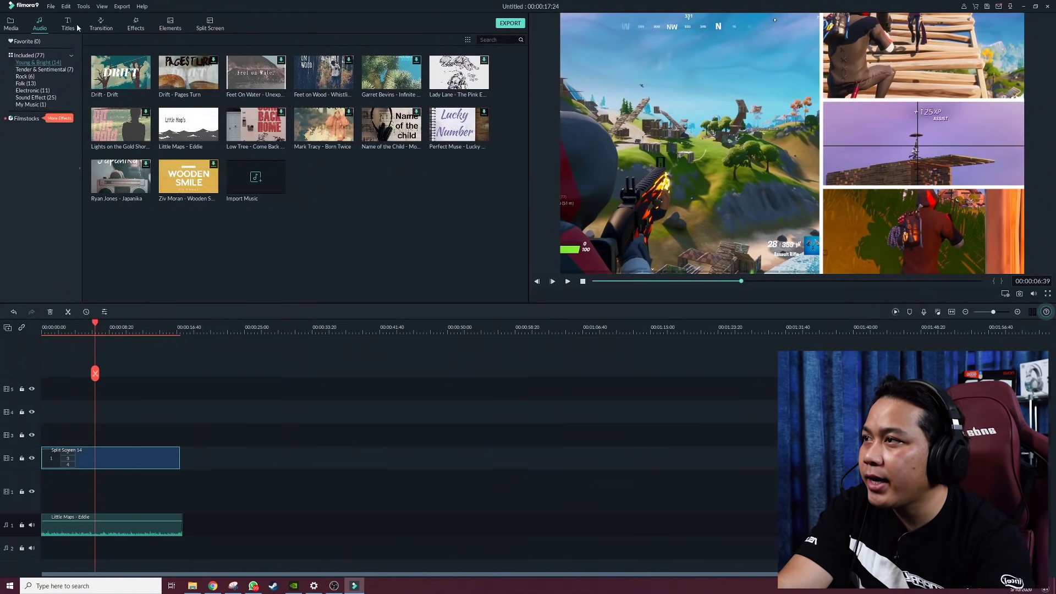
# - Place the Sparta 300 LUT on video track 3 across the full length of the split screen and play it
pyautogui.click(136, 24)
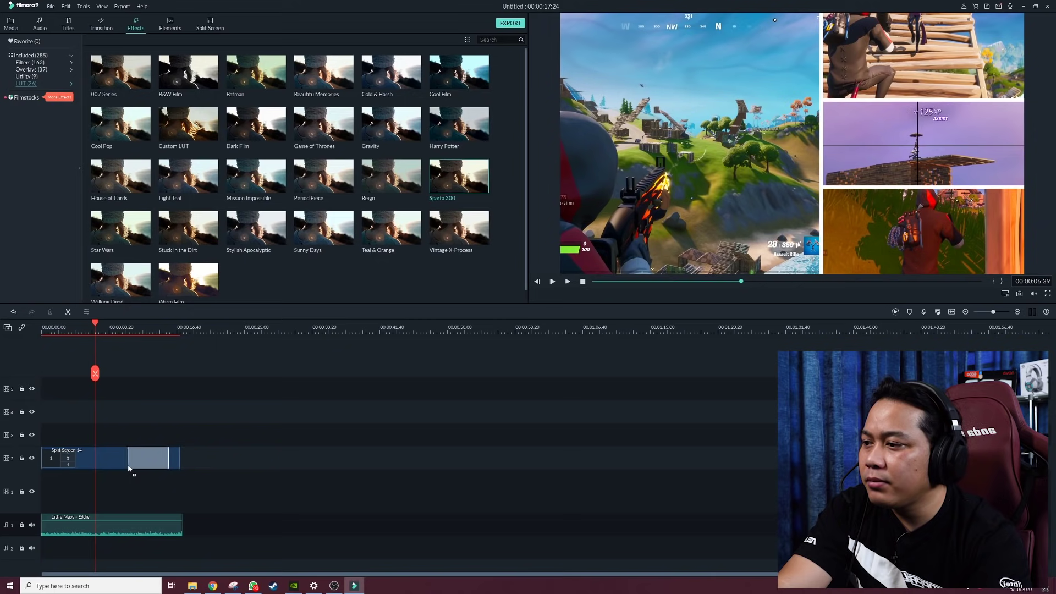
pyautogui.moveTo(101, 422); pyautogui.dragTo(253, 430)
pyautogui.press('space')
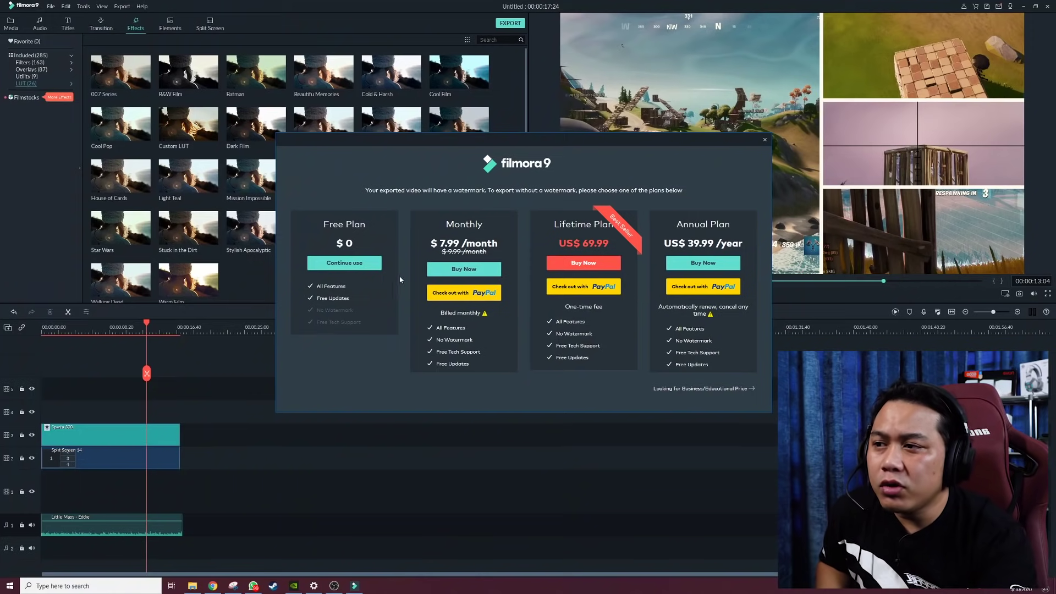
# - Continue with the Free Plan, review the export settings and YouTube upload options, and export the video locally as MP4
pyautogui.click(368, 269)
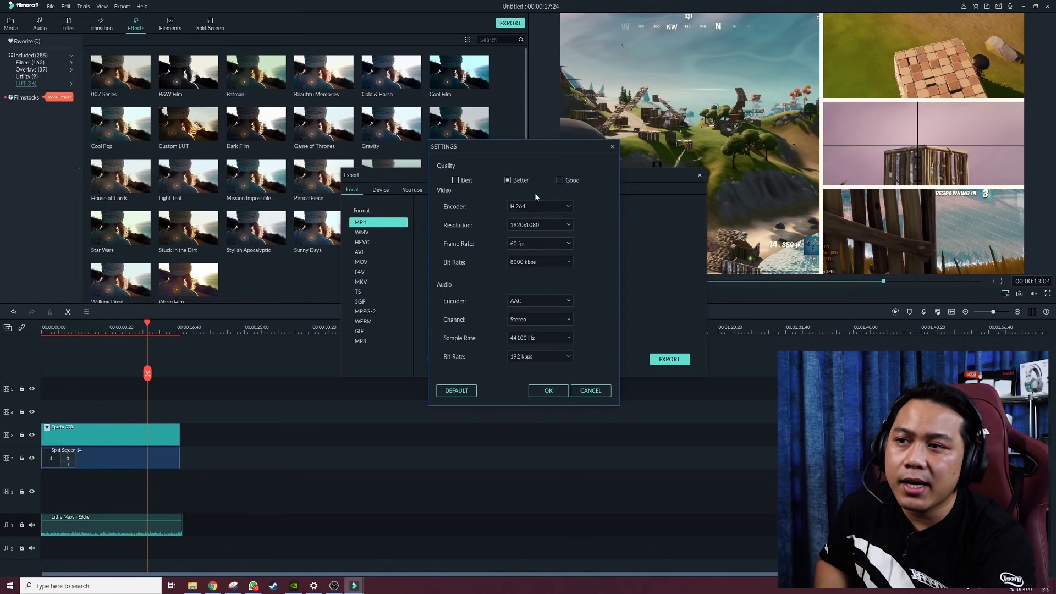
pyautogui.click(597, 393)
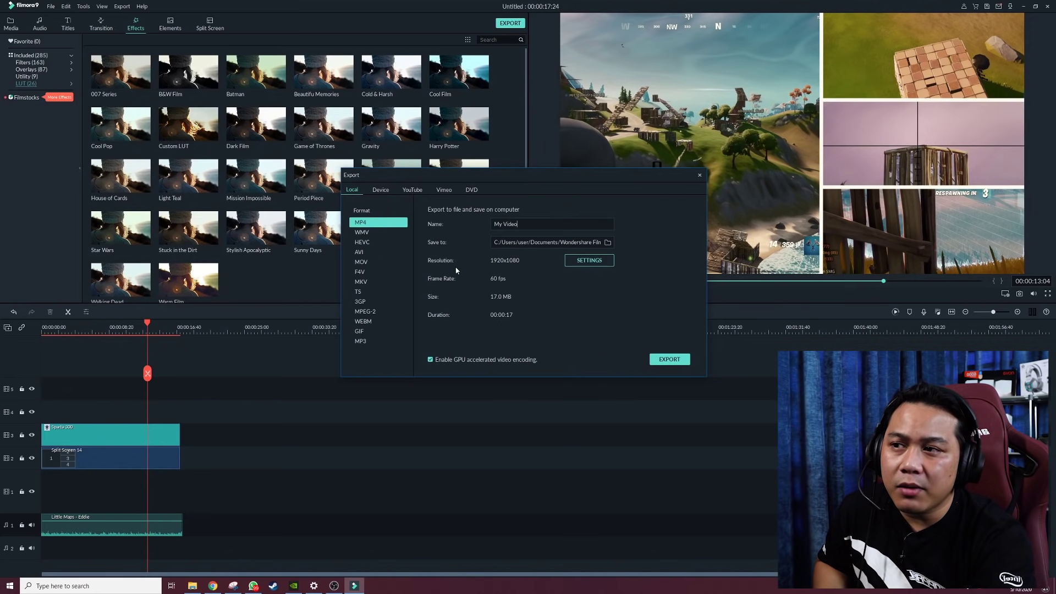
pyautogui.click(410, 191)
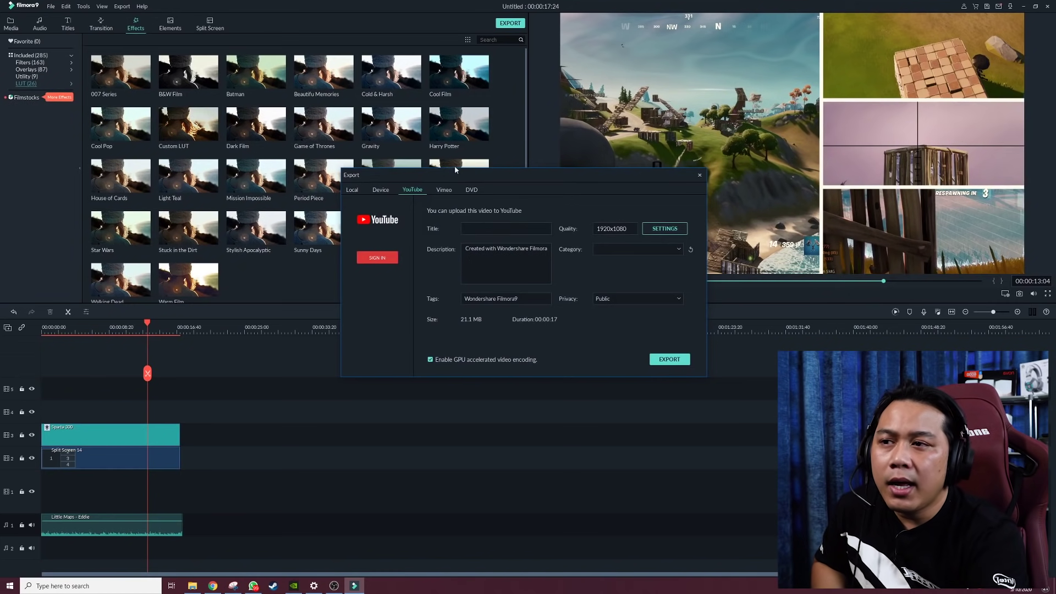
pyautogui.click(355, 193)
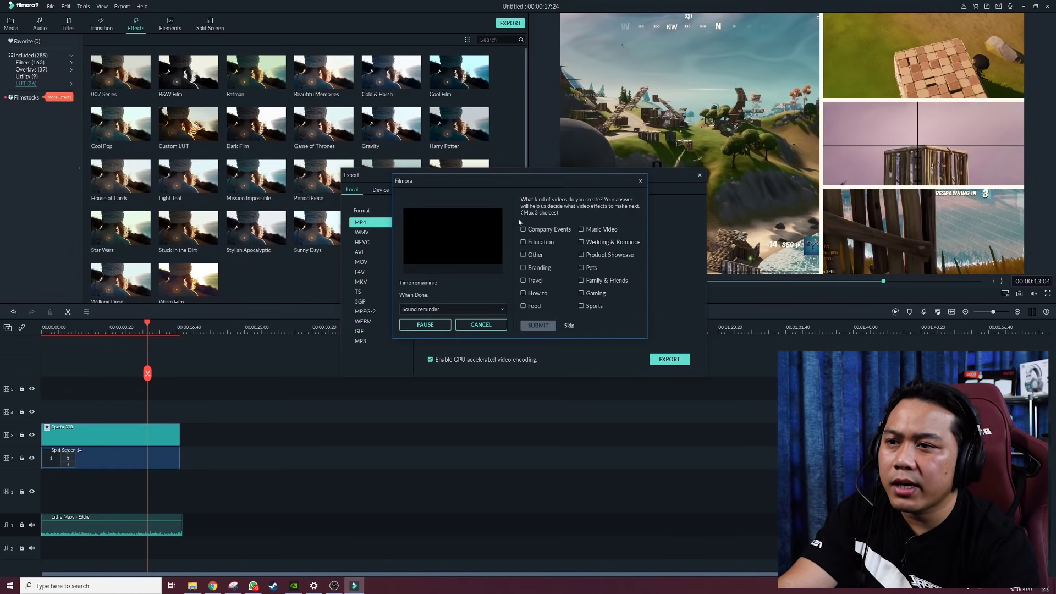